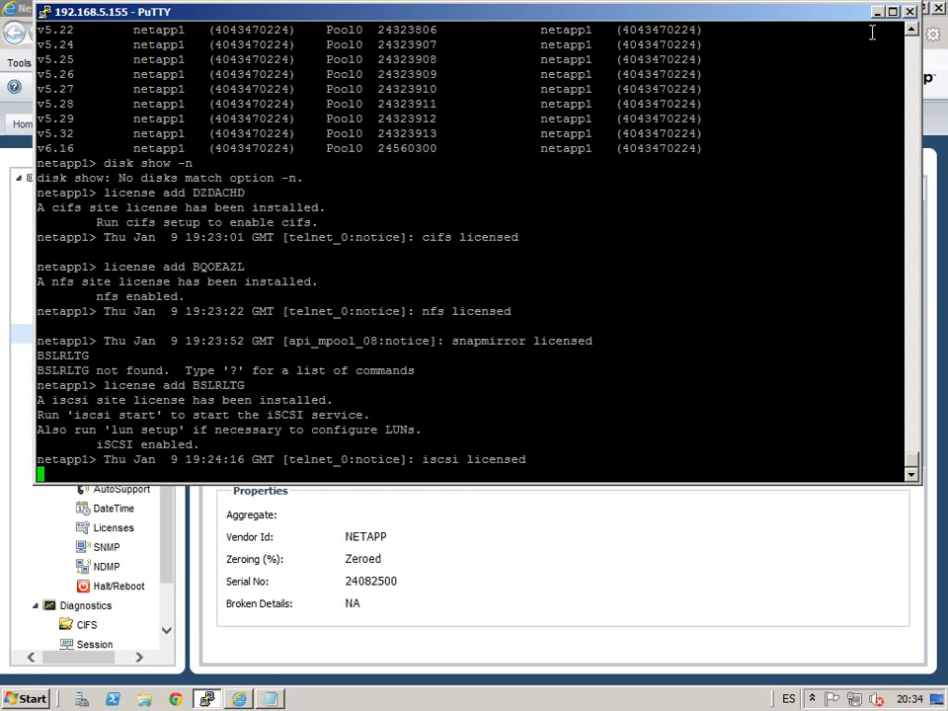
Step: Minimize the PuTTY console so System Manager's Disks page shows aggr0 and spare disks
left_click(876, 12)
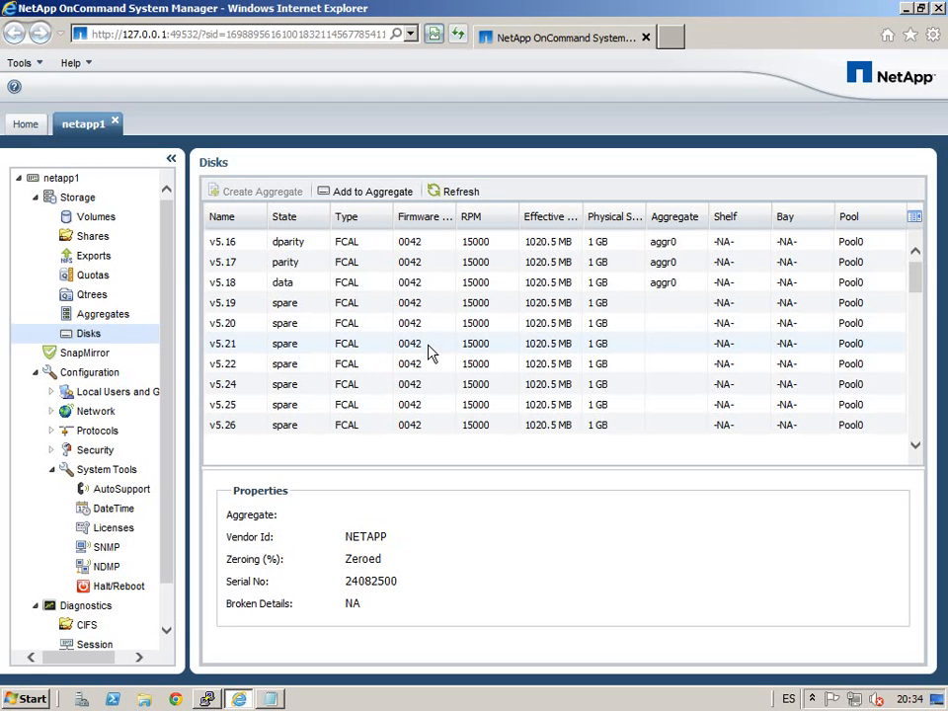
Step: Show the Aggregates page listing aggr0 online with 3 disks and 900 MB
left_click(109, 318)
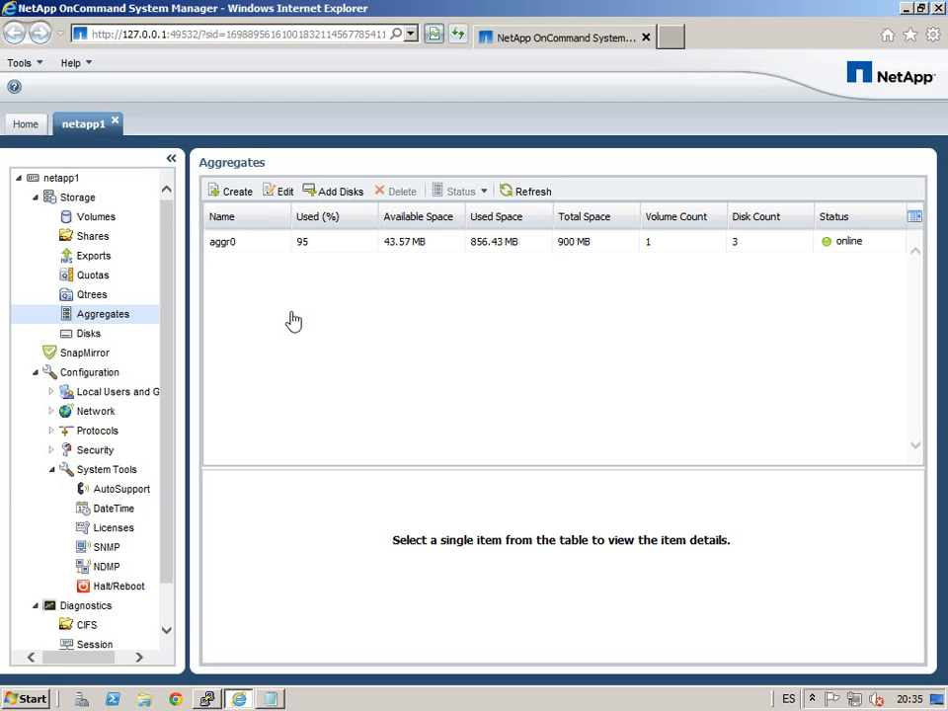
Step: Inspect aggr0's details, volumes and disk layout, then launch the Create Aggregate Wizard
left_click(430, 247)
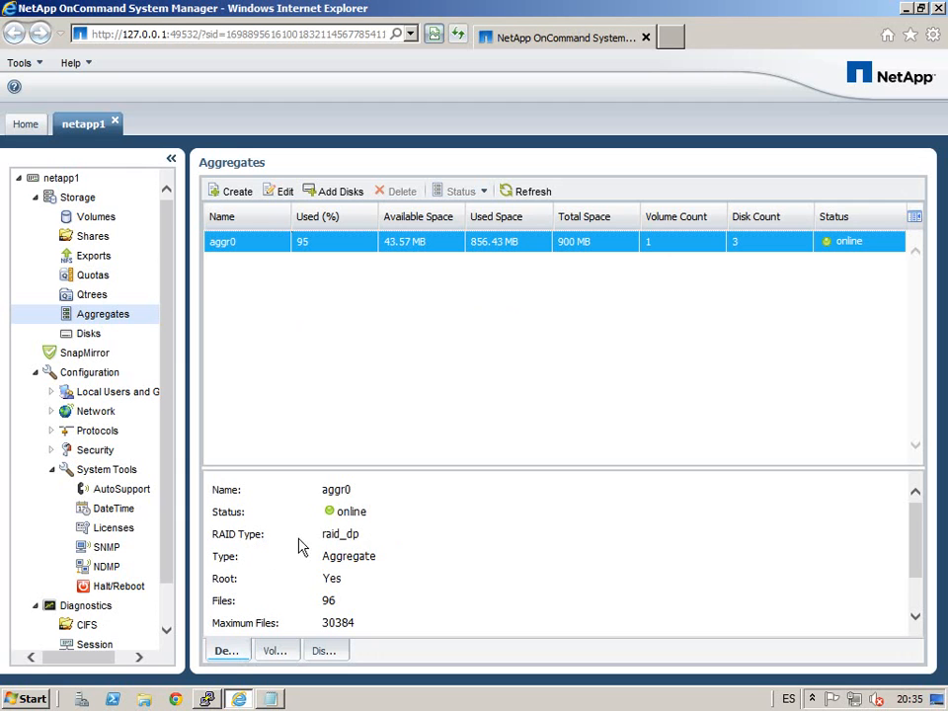
left_click(277, 660)
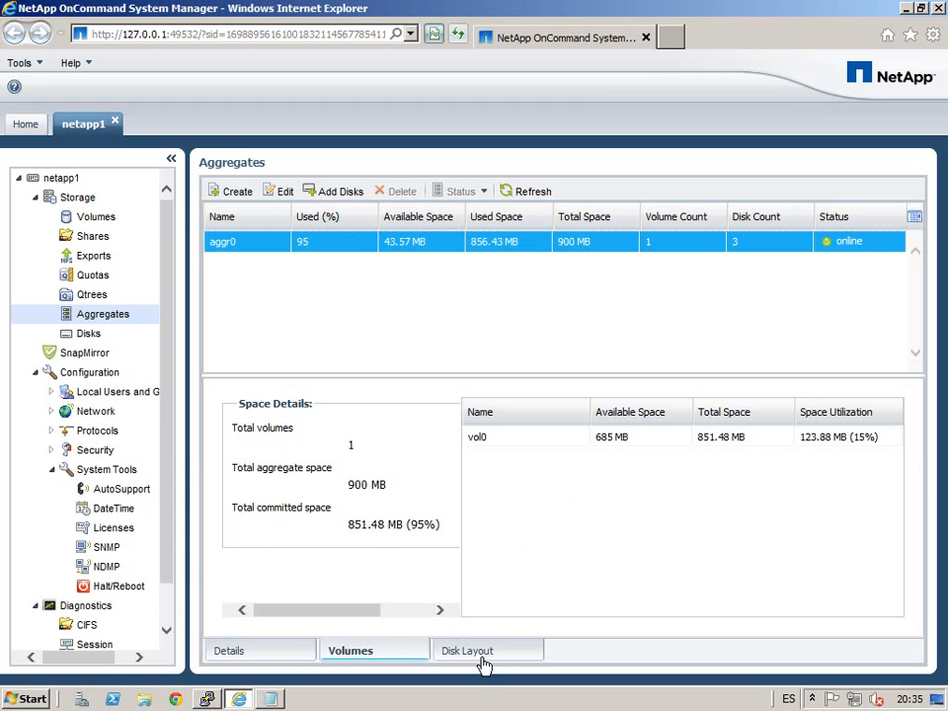
left_click(451, 663)
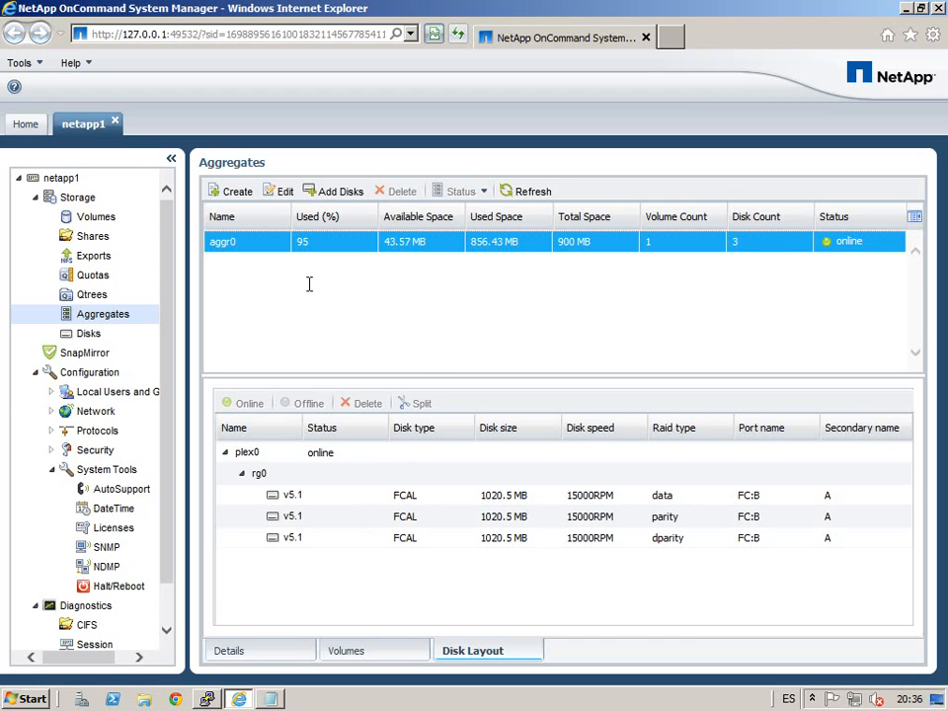
left_click(239, 204)
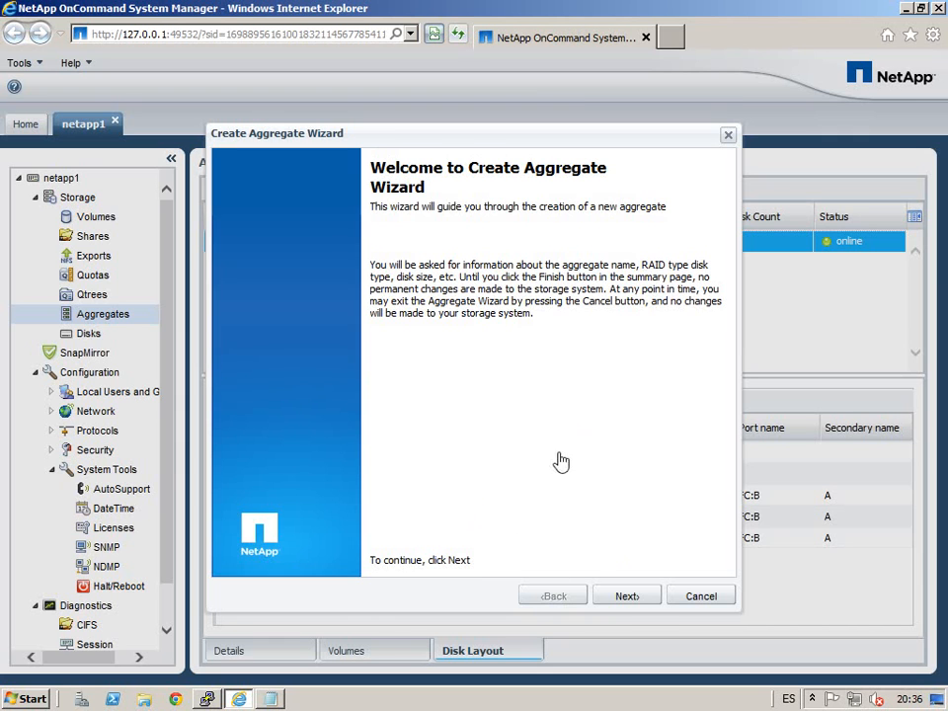
Step: Name the aggregate aggr_1, keeping RAID-DP and 64-bit, and continue to Disks Selection
left_click(633, 597)
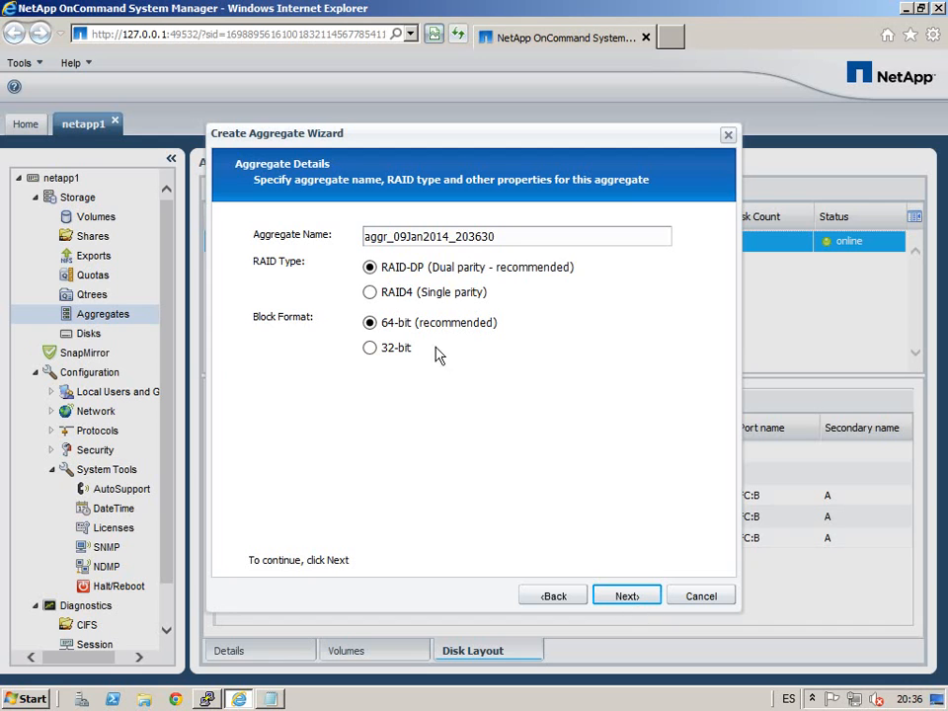
left_click_drag(551, 241, 229, 249)
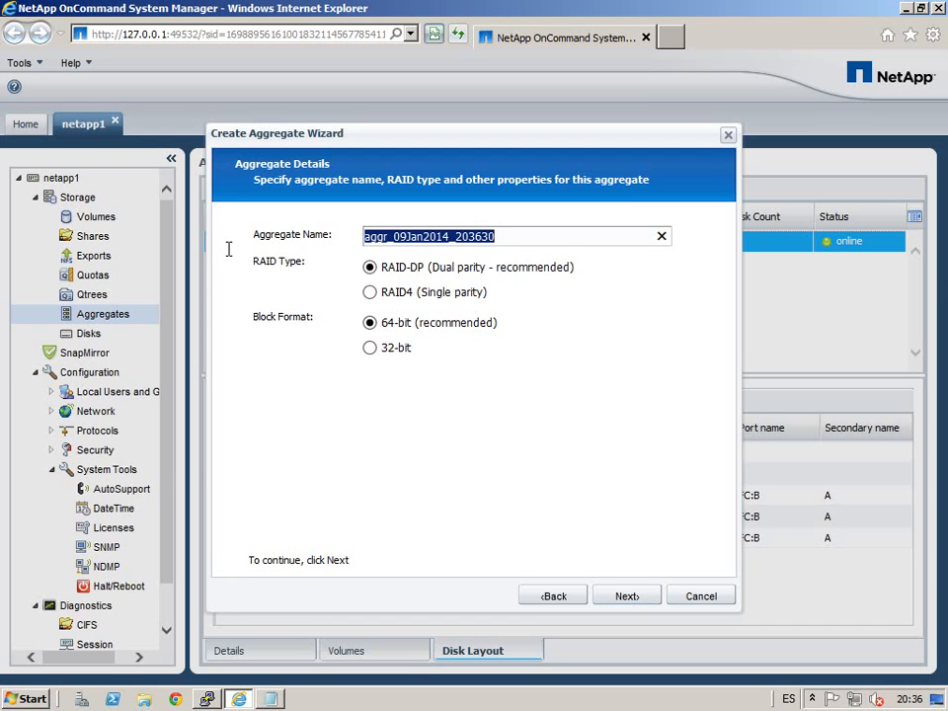
type("aggr_1")
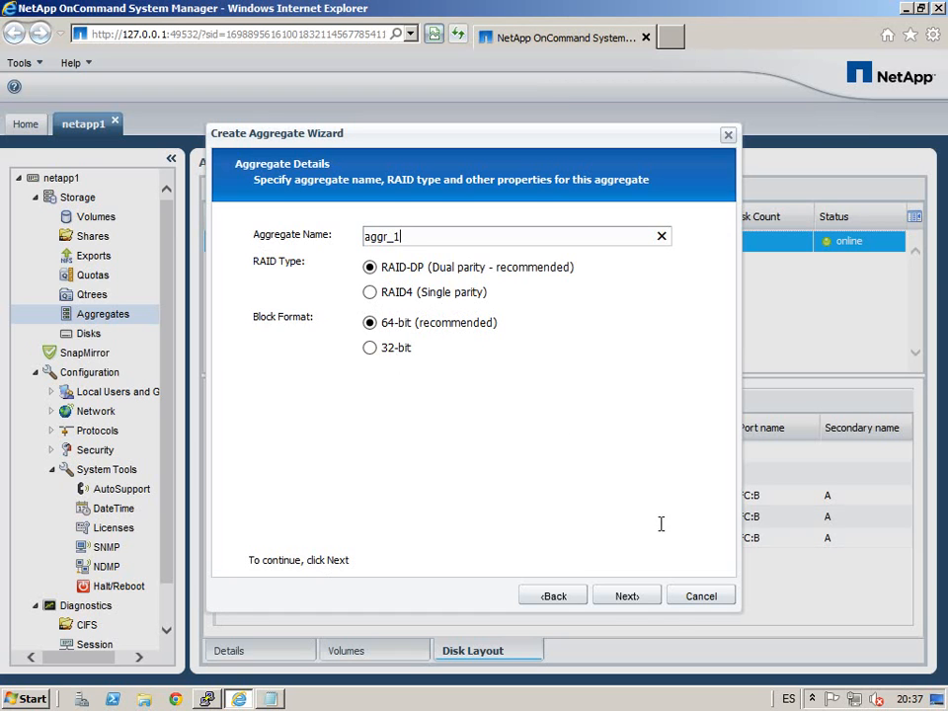
left_click(639, 599)
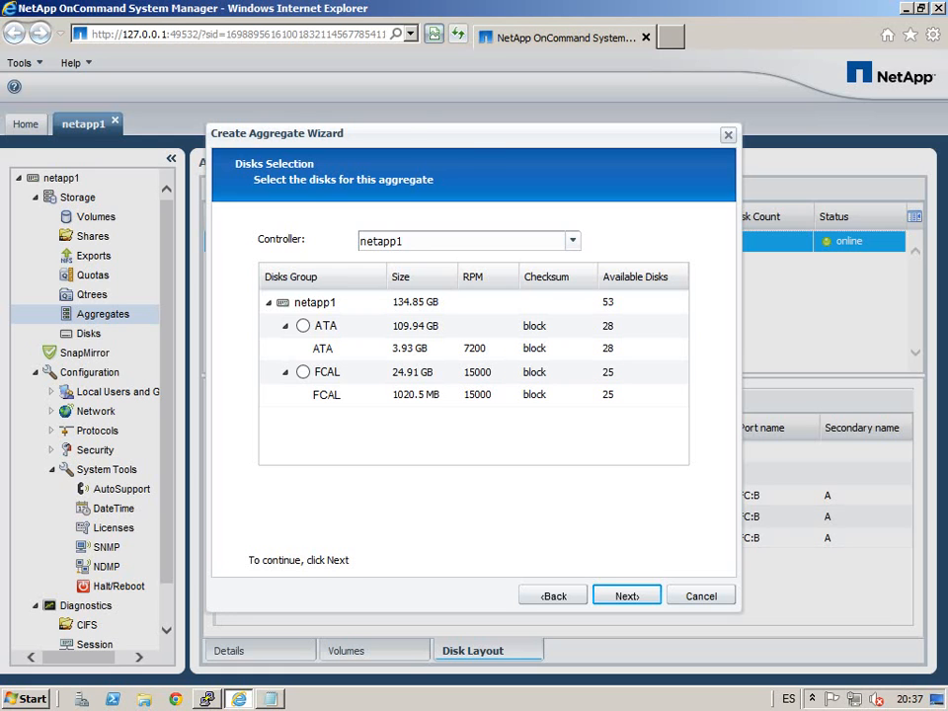
Step: Use controller netapp1 with the FCAL disk group and advance to the RAID Group settings
left_click(579, 249)
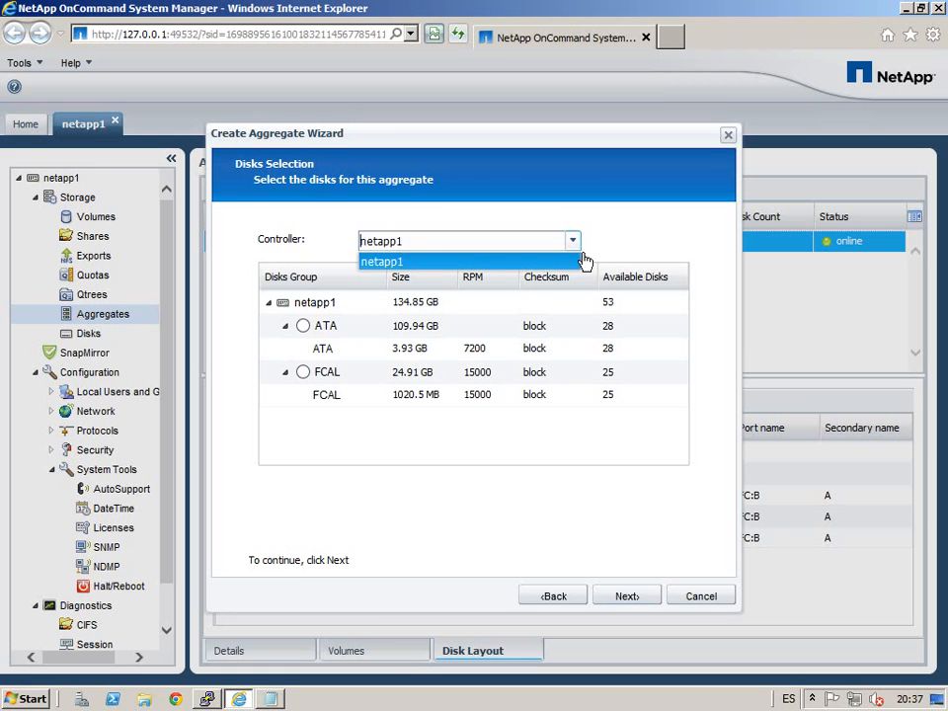
left_click(587, 263)
left_click(303, 372)
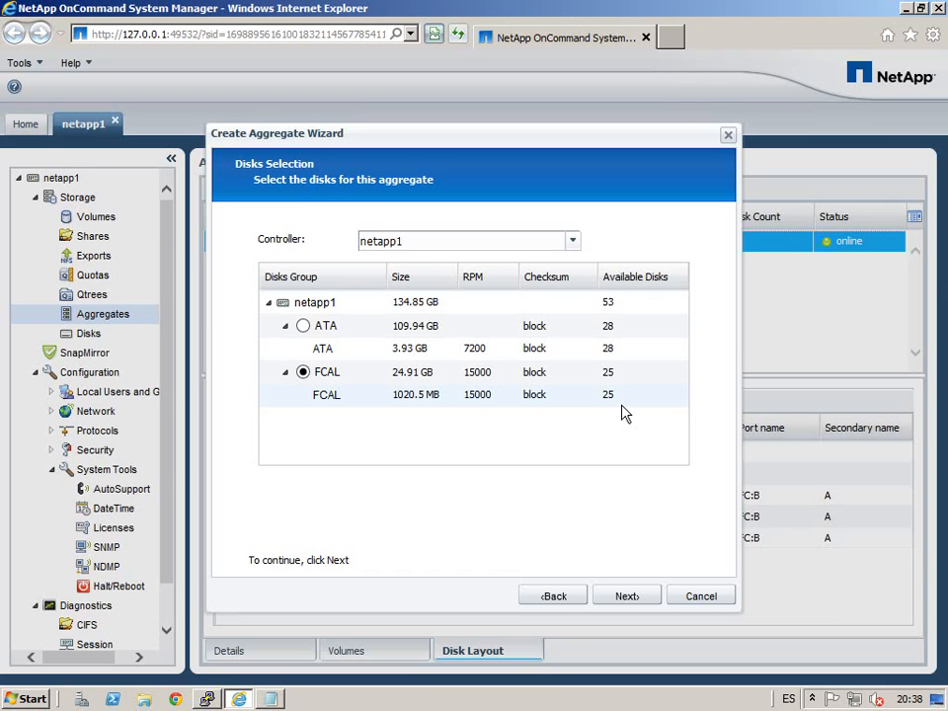
left_click(645, 607)
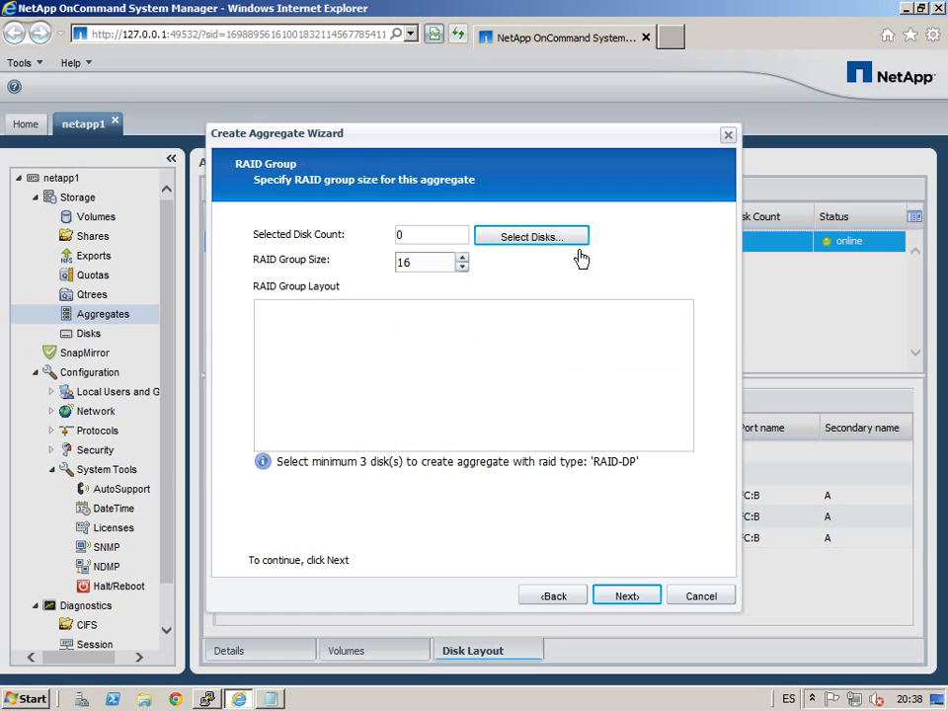
left_click_drag(454, 267, 319, 267)
Step: Set RAID group size 16 and select 16 FCAL disks for the aggregate
type("8")
key("BackSpace")
type("16")
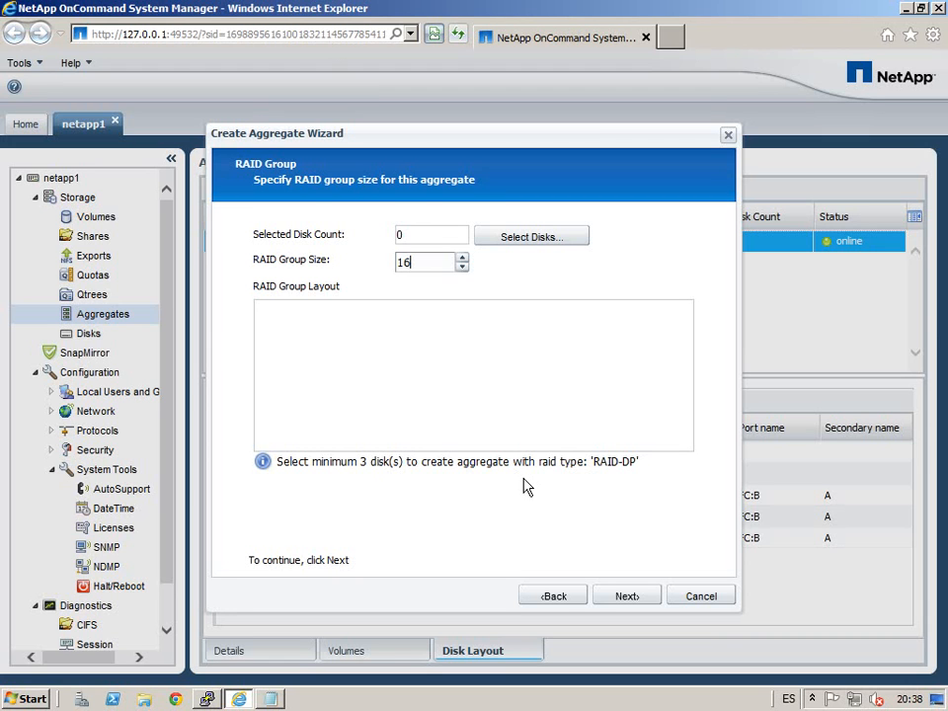
left_click(546, 242)
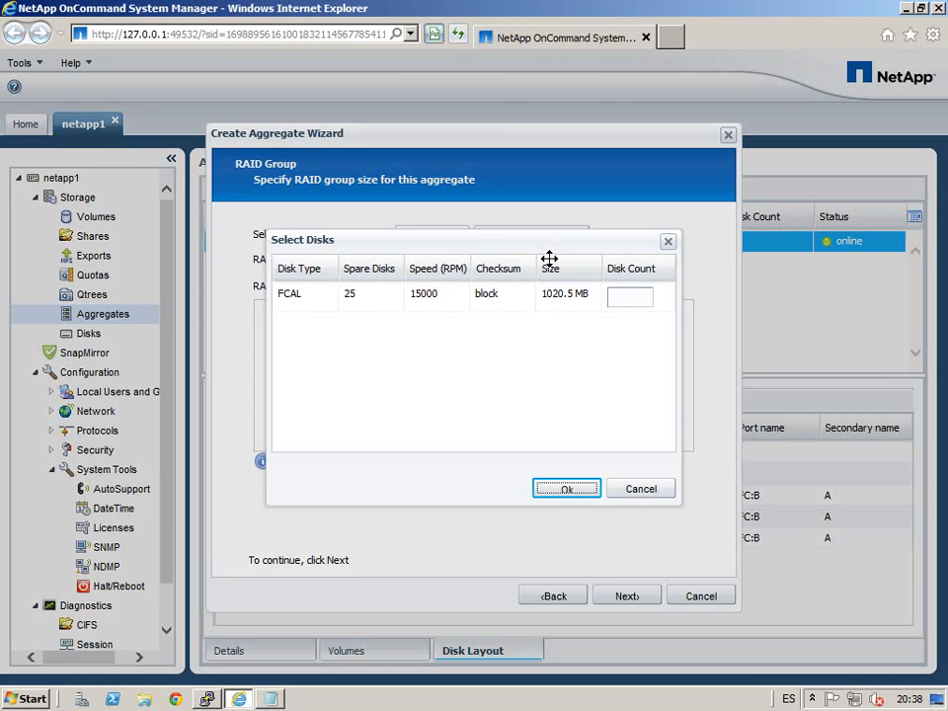
left_click(635, 312)
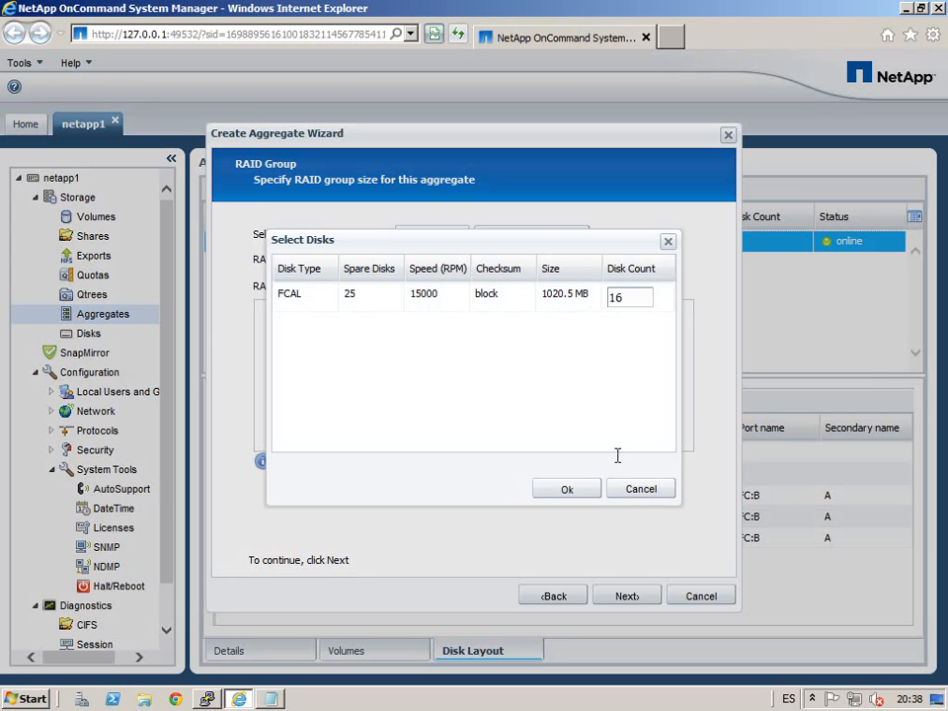
left_click(578, 497)
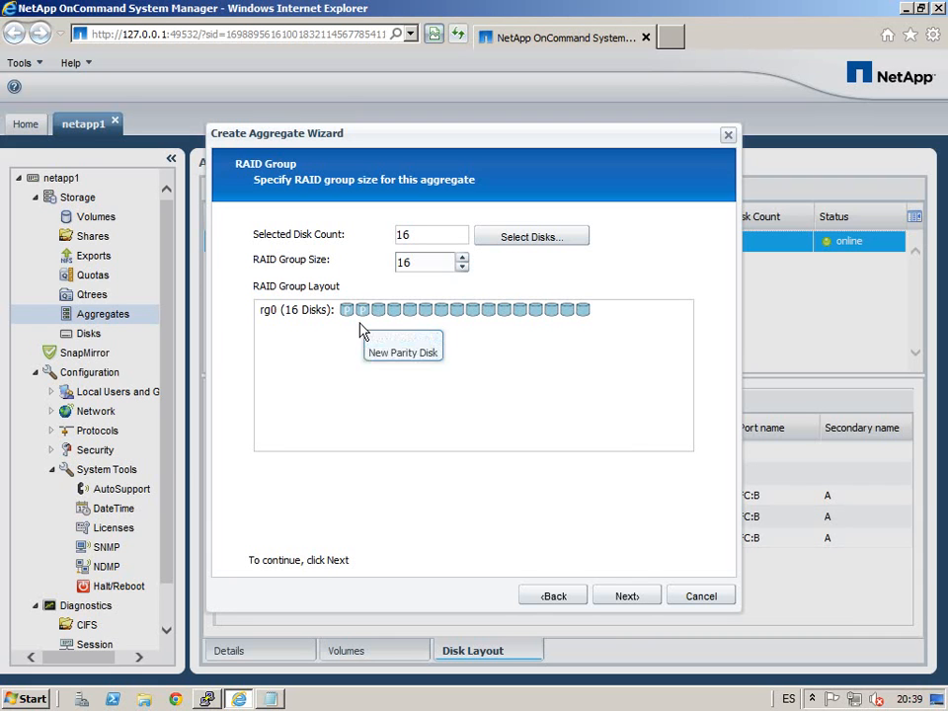
Step: Try an 8-disk RAID group size, then reselect the size to restore 16
double_click(441, 265)
type("8")
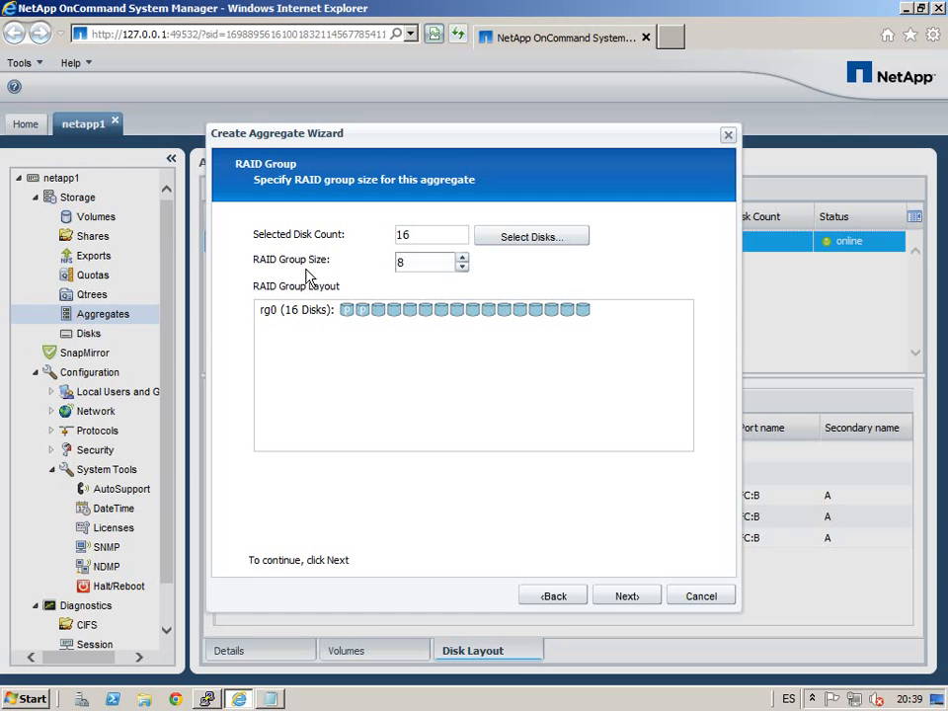
left_click(444, 245)
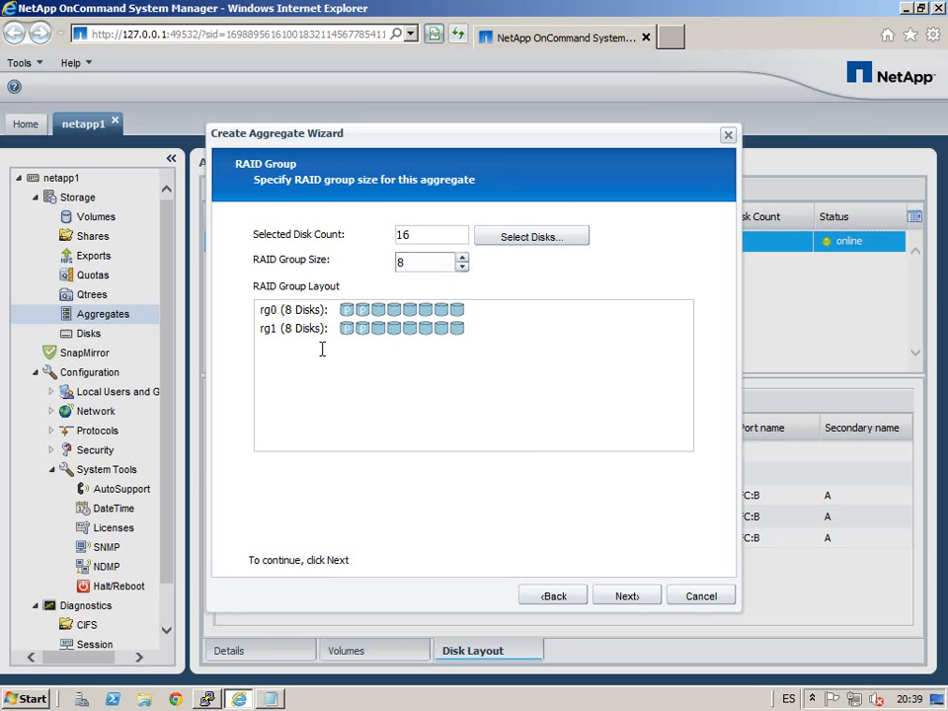
double_click(425, 263)
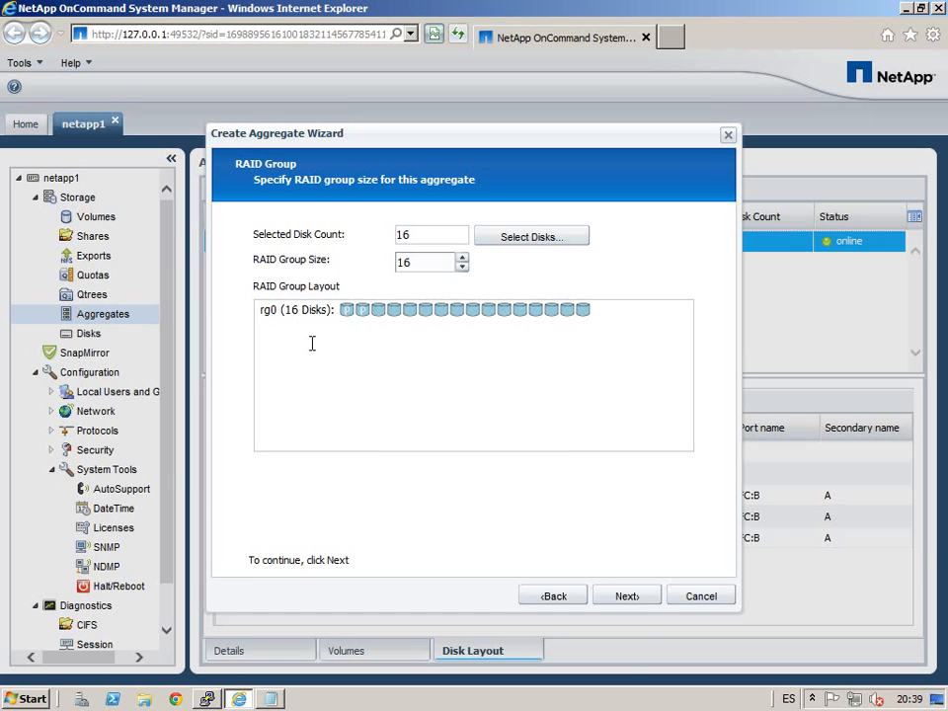
Step: Review the summary, create aggr_1 with 16 disks and close the wizard
left_click(647, 599)
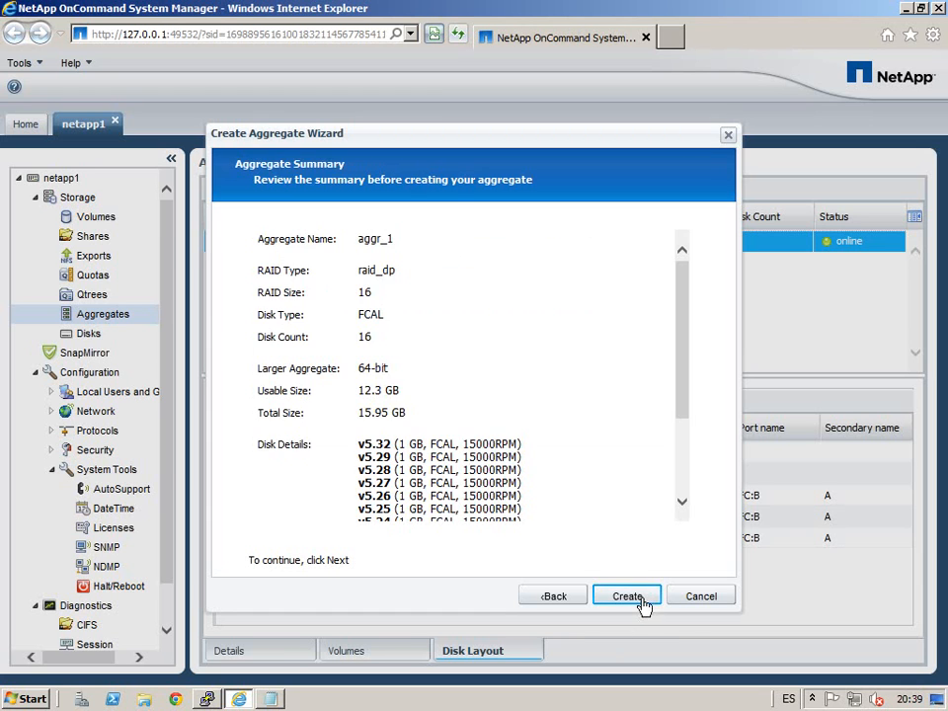
scroll(699, 494, "down", 3)
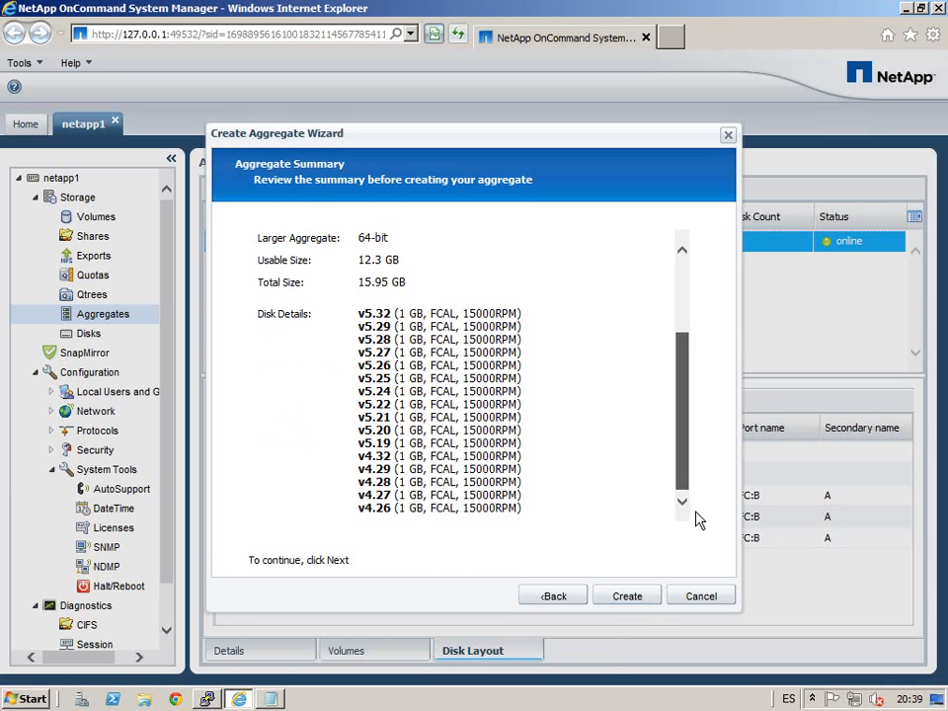
left_click(633, 599)
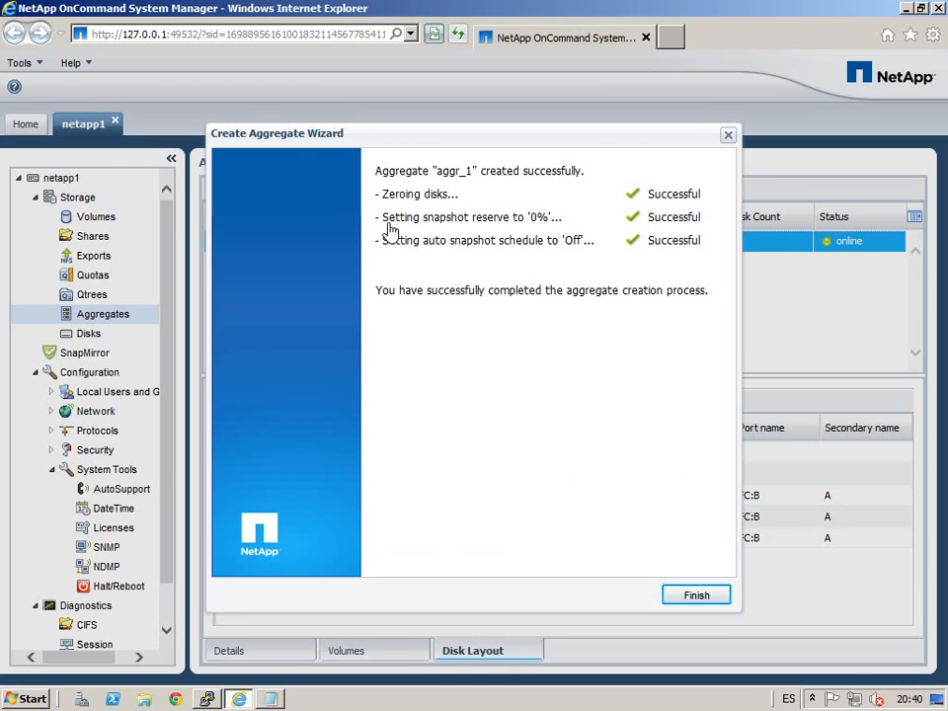
left_click(704, 597)
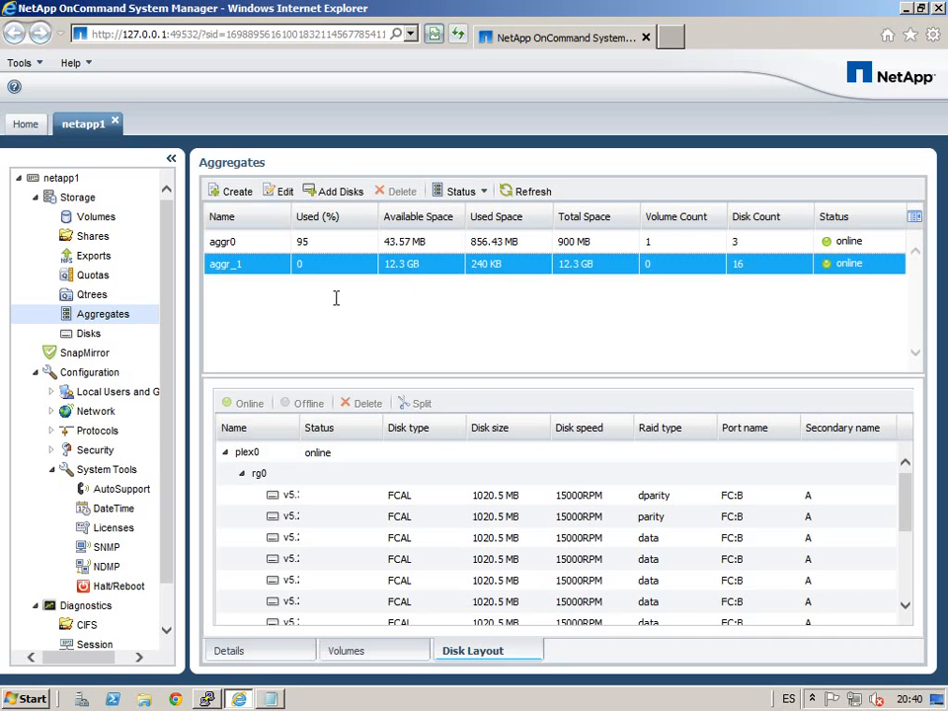
Step: Open aggr_1's Status options and dismiss them without changing its state
left_click(483, 192)
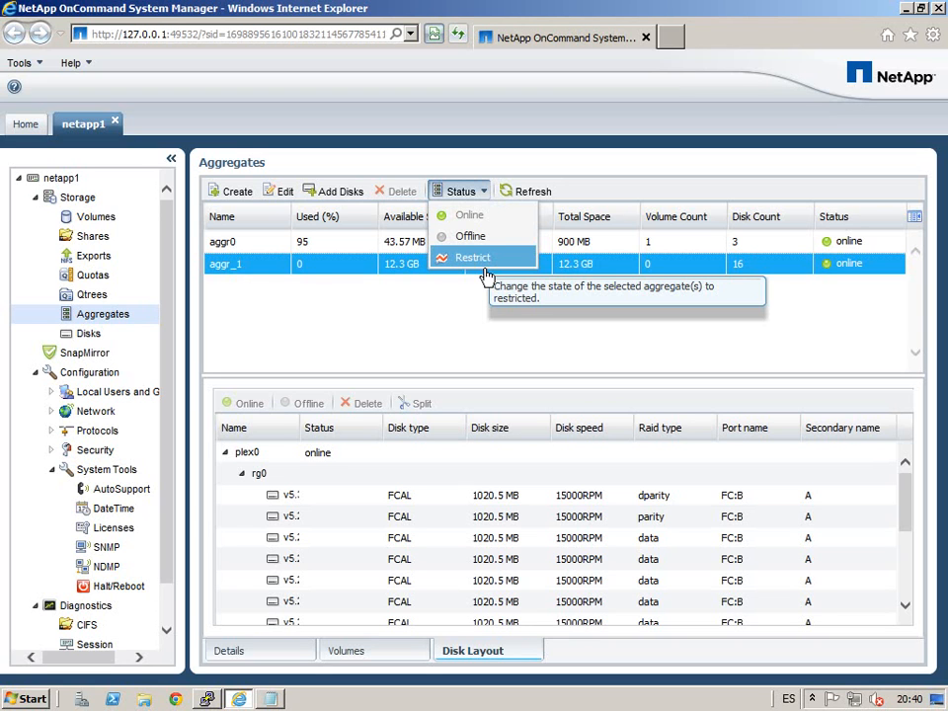
left_click(404, 327)
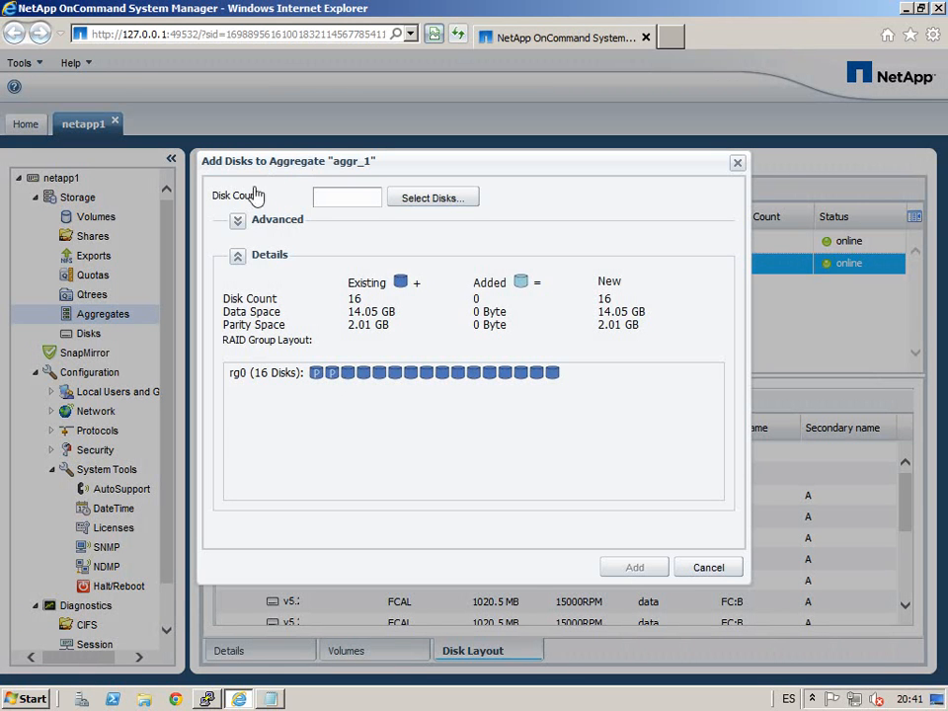
Step: In advanced add-disk options, review targeting rg0, then choose spreading disks across all RAID groups
left_click(239, 222)
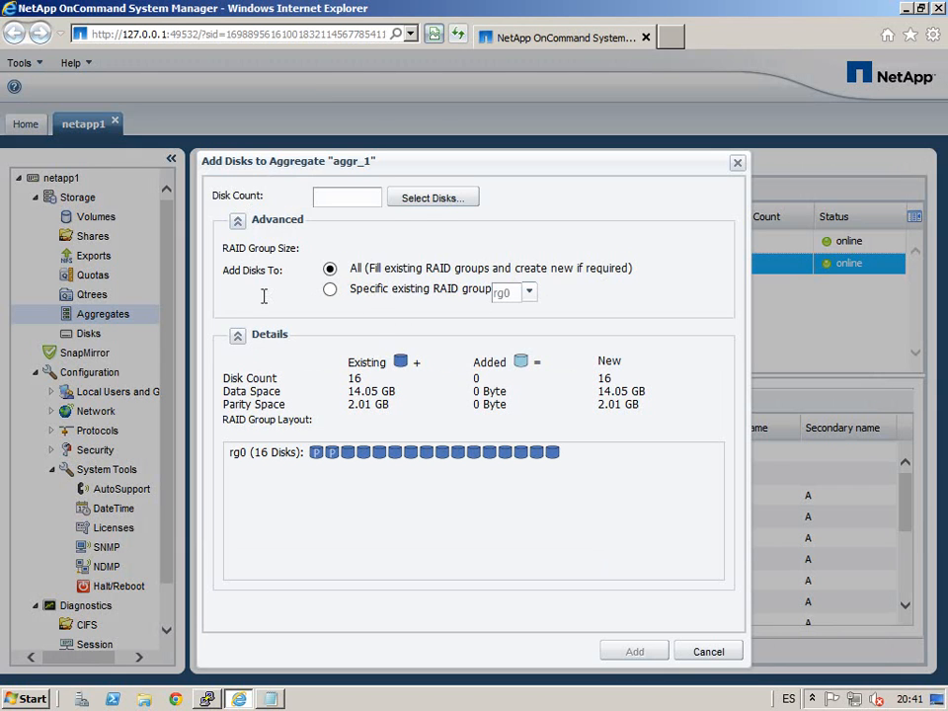
left_click(342, 294)
left_click(539, 300)
left_click(545, 312)
left_click(332, 274)
Step: Pick 2 FCAL spare disks to add, then discard the rejected selection
left_click(452, 211)
left_click(650, 304)
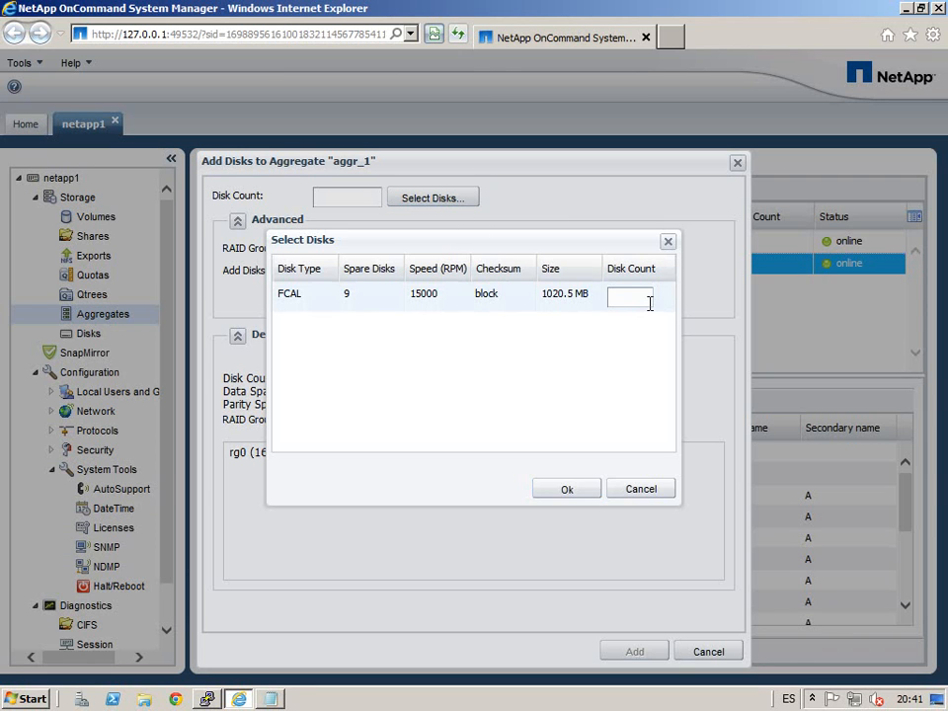
left_click(568, 490)
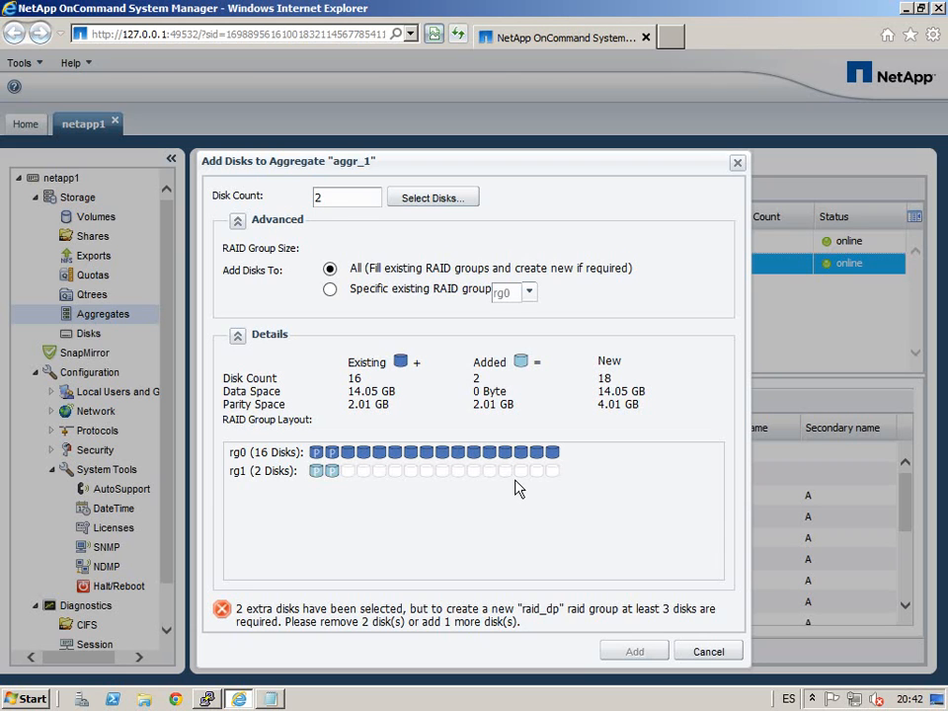
left_click(729, 659)
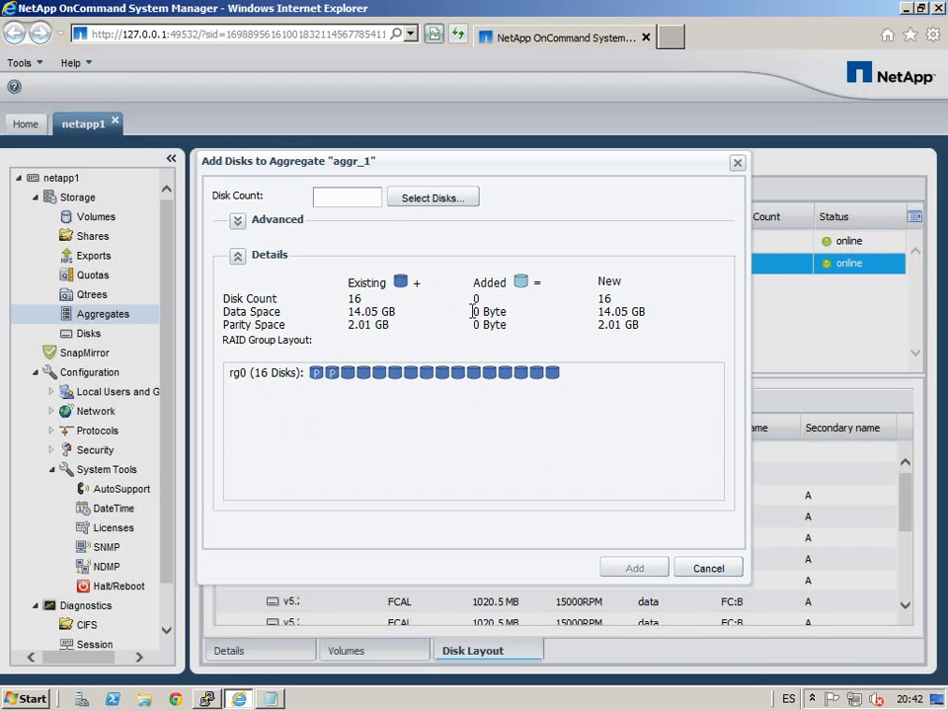
Step: Cancel adding disks, then view aggr_1's Dual Parity and group size 16 settings without saving
left_click(705, 571)
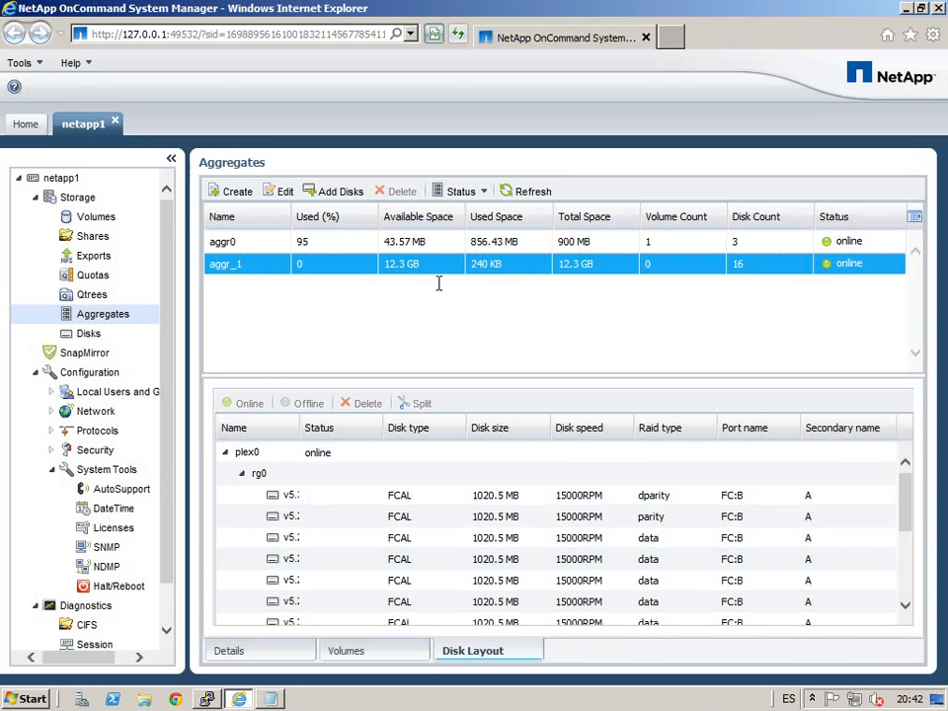
left_click(283, 193)
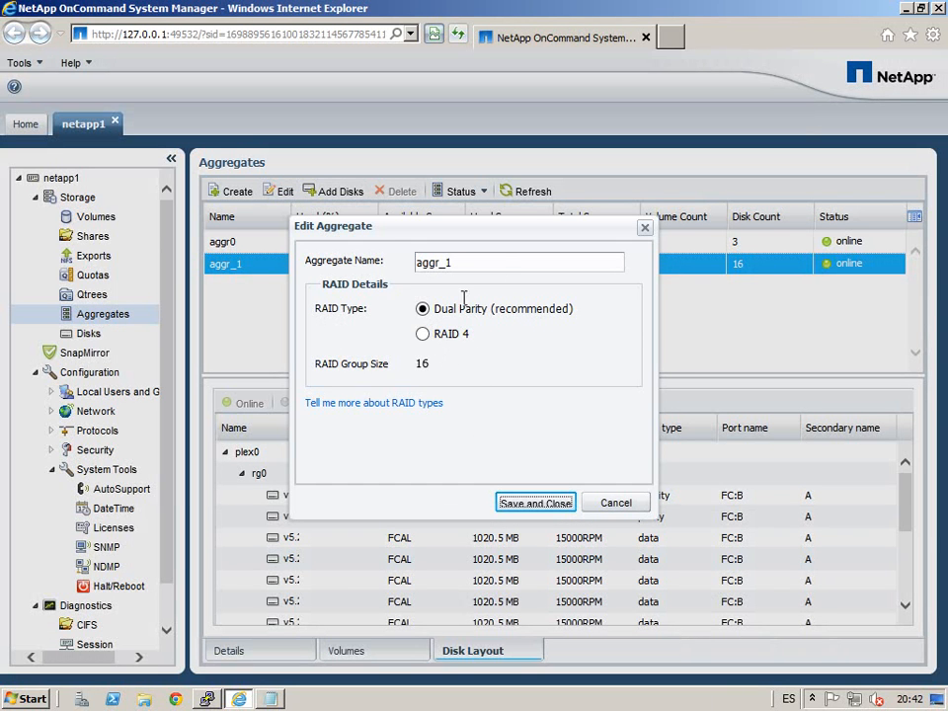
left_click(622, 509)
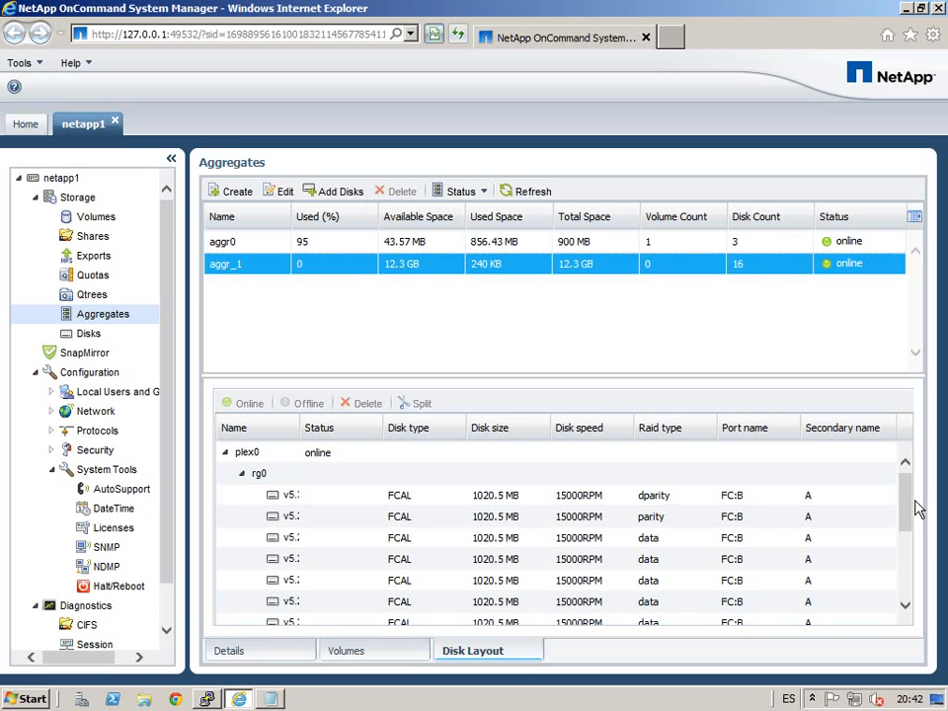
Step: Widen the Name column in aggr_1's Disk Layout so names like v5.32 show in full
left_click_drag(321, 438, 340, 440)
mouse_move(917, 507)
left_mouse_down()
mouse_move(923, 561)
mouse_move(921, 501)
left_mouse_up()
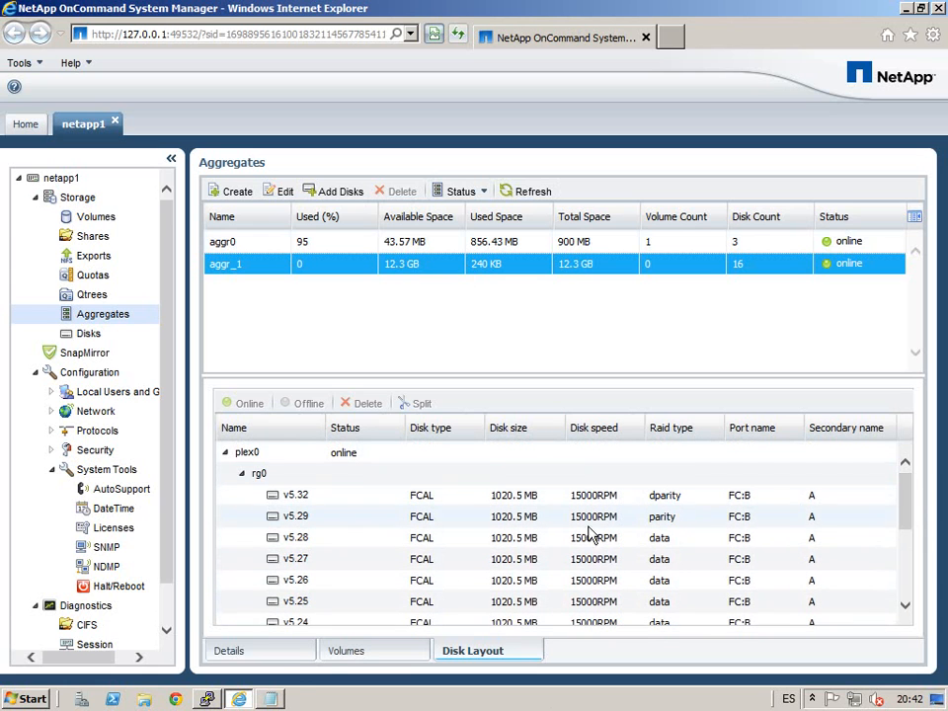
Step: In PuTTY, clear the accidentally pasted license command to get a fresh prompt
left_click(208, 699)
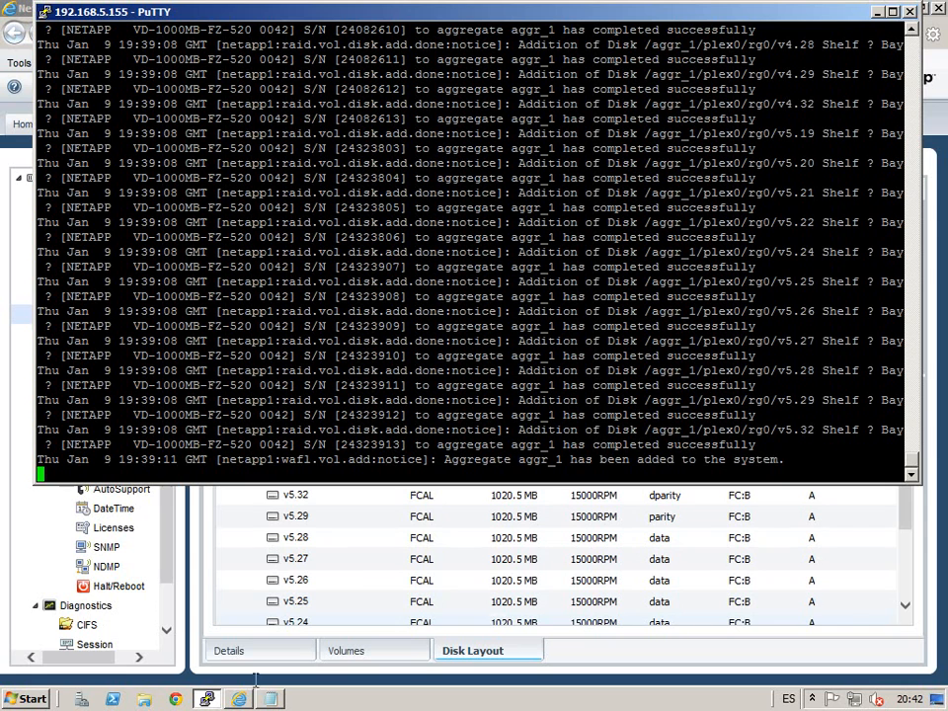
right_click(464, 402)
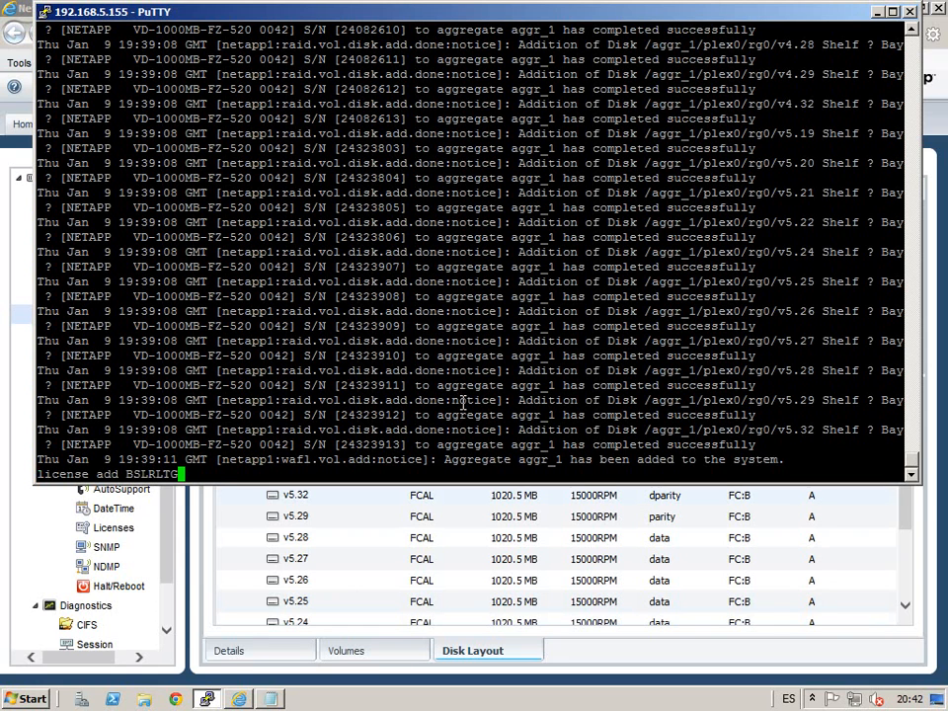
key("BackSpace")
key("BackSpace")
key("BackSpace")
key("BackSpace")
key("BackSpace")
key("BackSpace")
key("BackSpace")
key("BackSpace")
key("BackSpace")
key("BackSpace")
key("BackSpace")
key("BackSpace")
key("BackSpace")
key("BackSpace")
key("BackSpace")
key("BackSpace")
key("BackSpace")
key("BackSpace")
key("BackSpace")
key("Return")
key("Return")
Step: Rerun 'disk show -v' to list each disk's owner, pool and serial, then minimize PuTTY
key("Up")
key("Up")
key("Up")
key("Up")
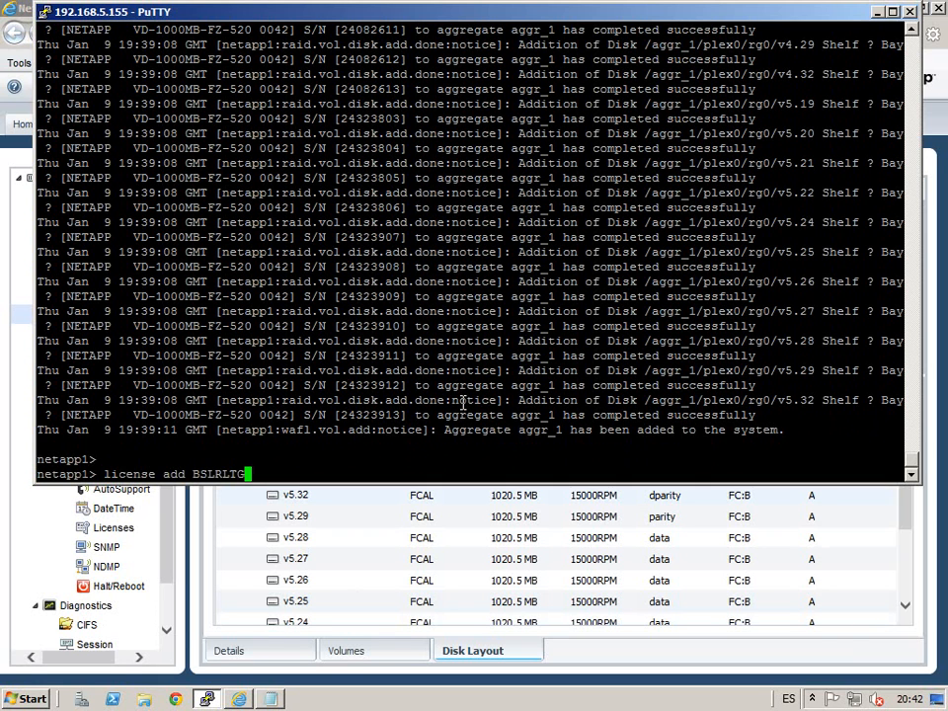
key("Up")
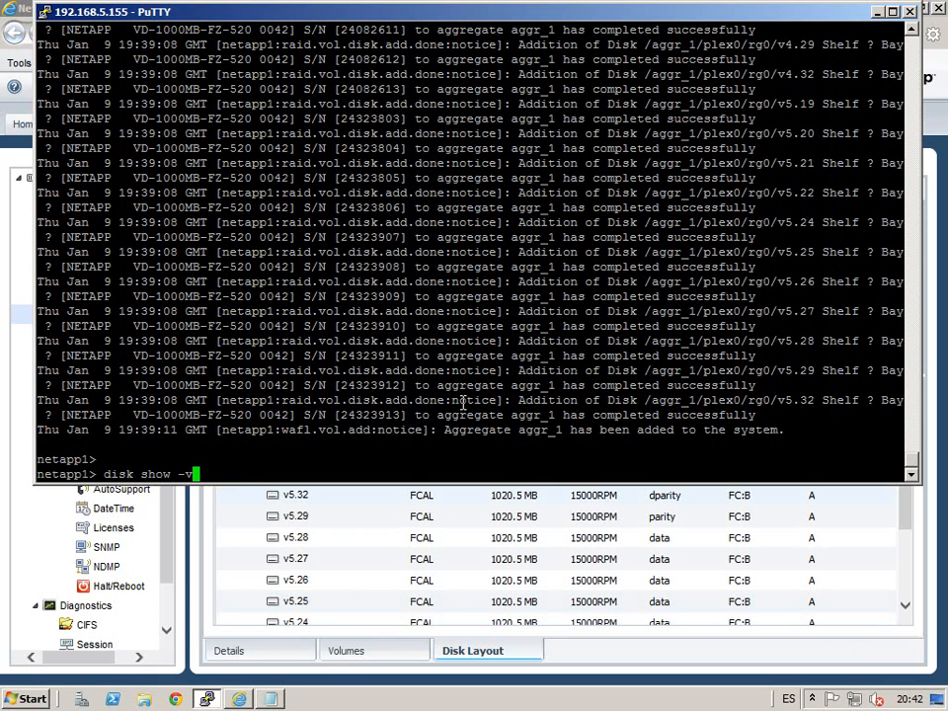
key("Return")
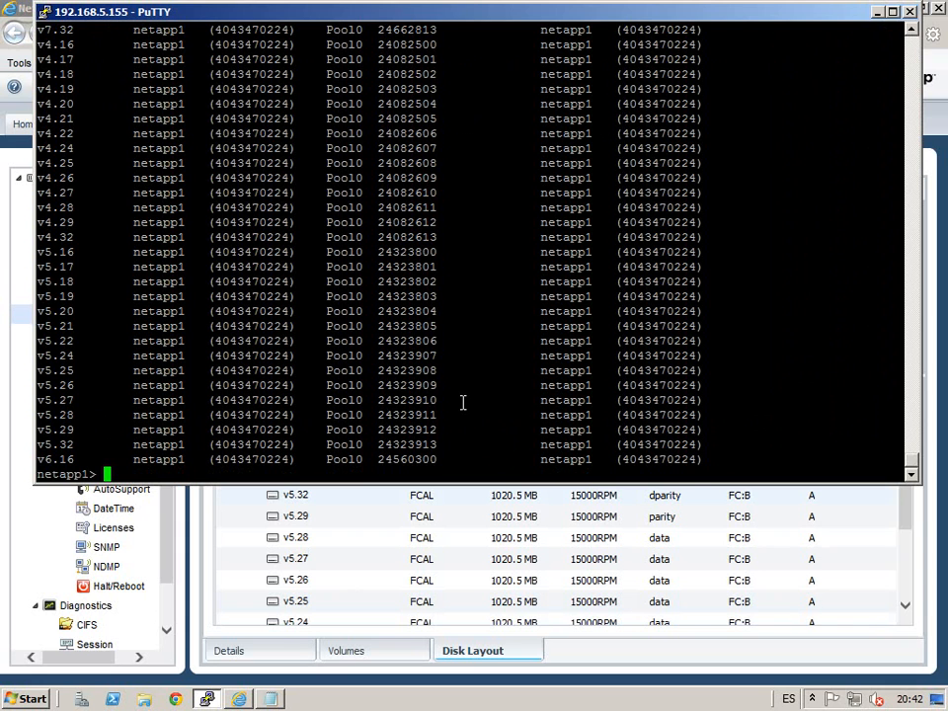
scroll(491, 370, "up", 13)
scroll(497, 377, "down", 3)
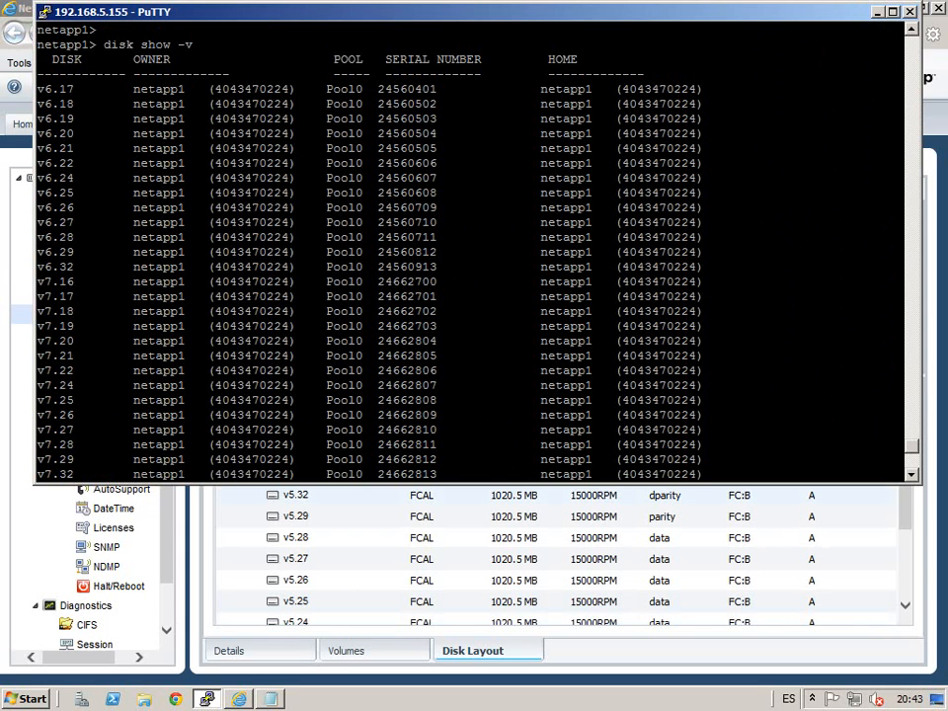
left_click(876, 12)
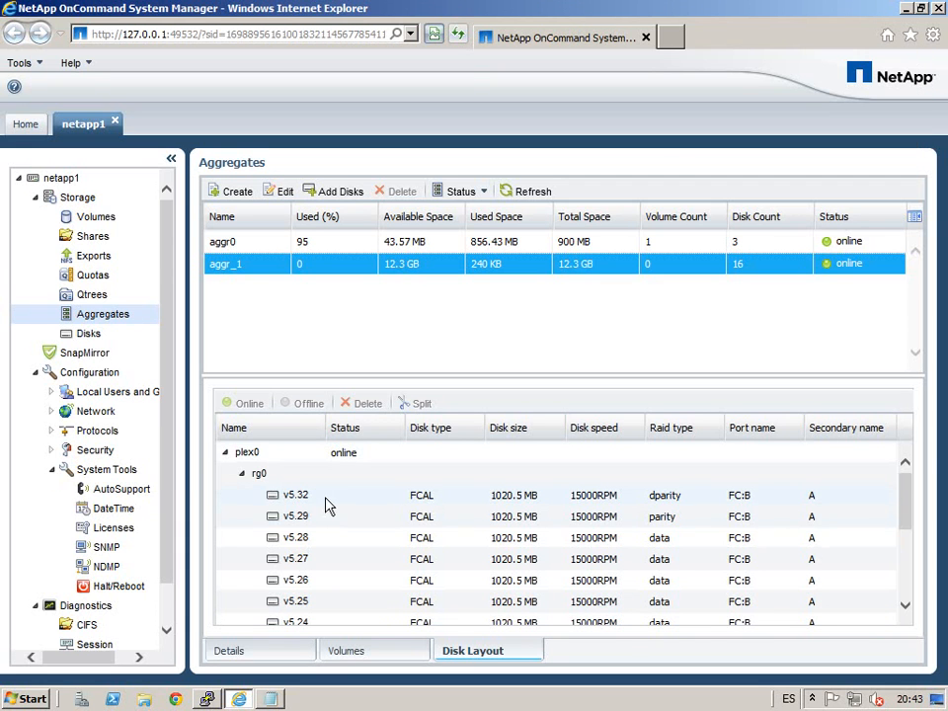
left_click(98, 332)
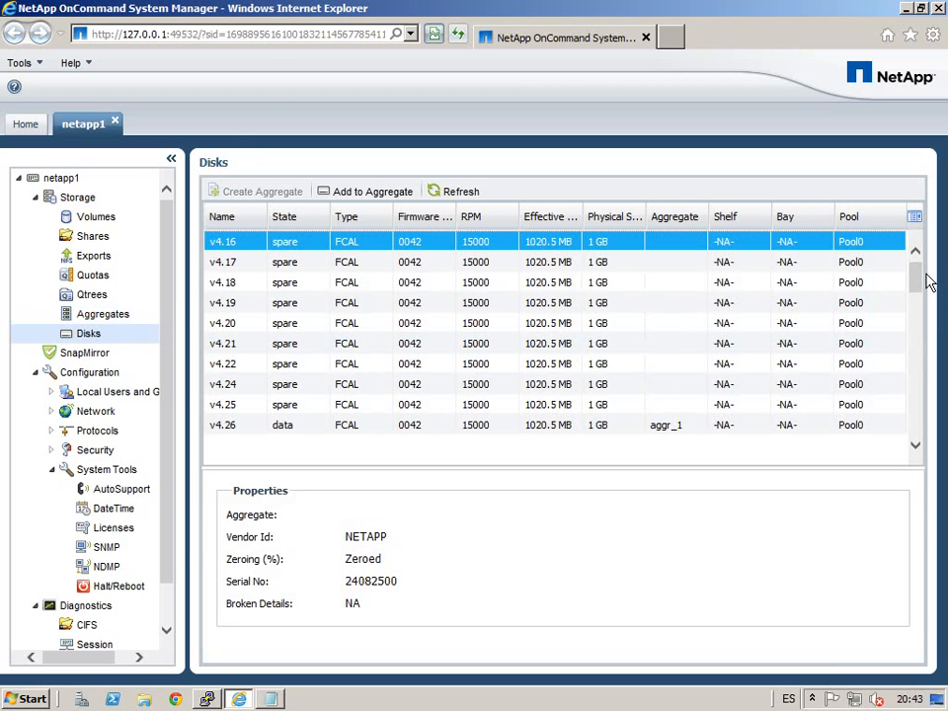
scroll(929, 282, "down", 3)
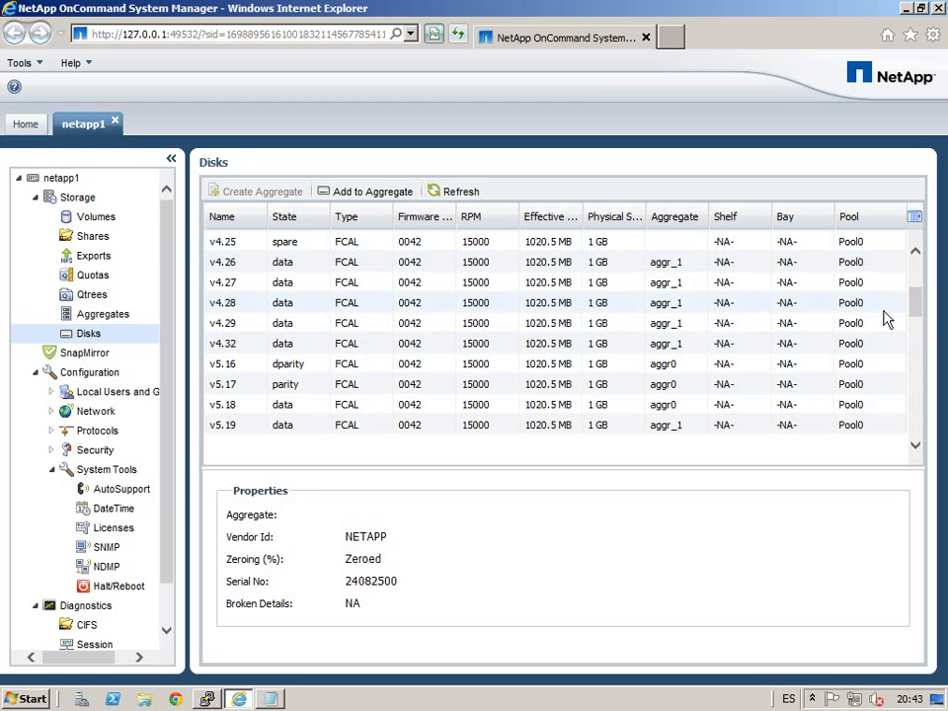
left_click_drag(932, 311, 920, 251)
left_click(102, 314)
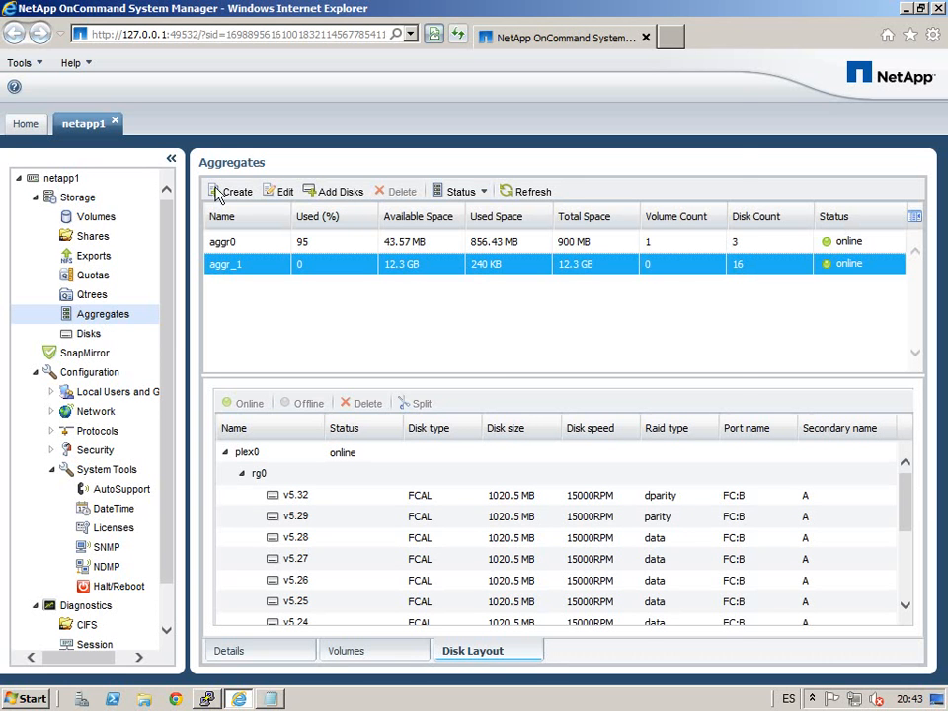
Step: Start a new aggregate in the Create Aggregate Wizard and name it aggr_2_ATA
left_click(236, 191)
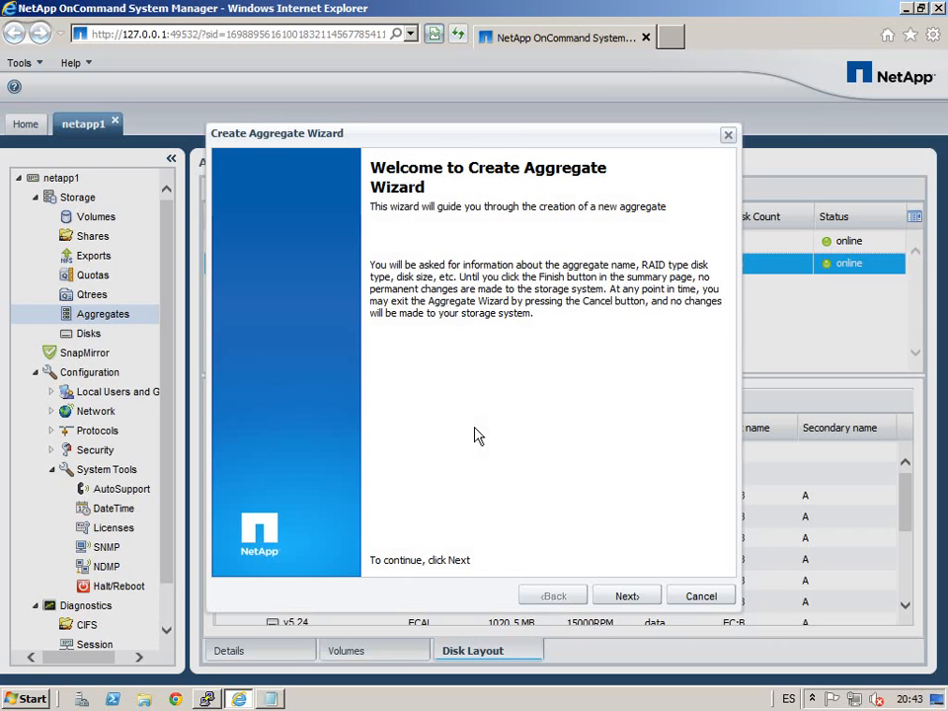
left_click(619, 598)
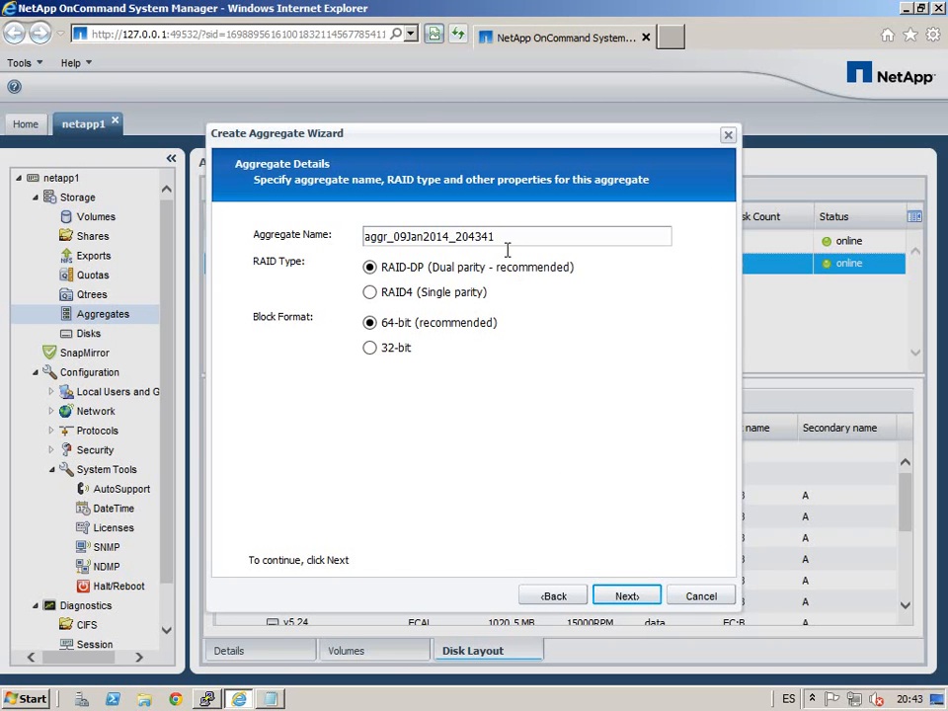
left_click_drag(507, 240, 79, 241)
type("aggr_2_ATA")
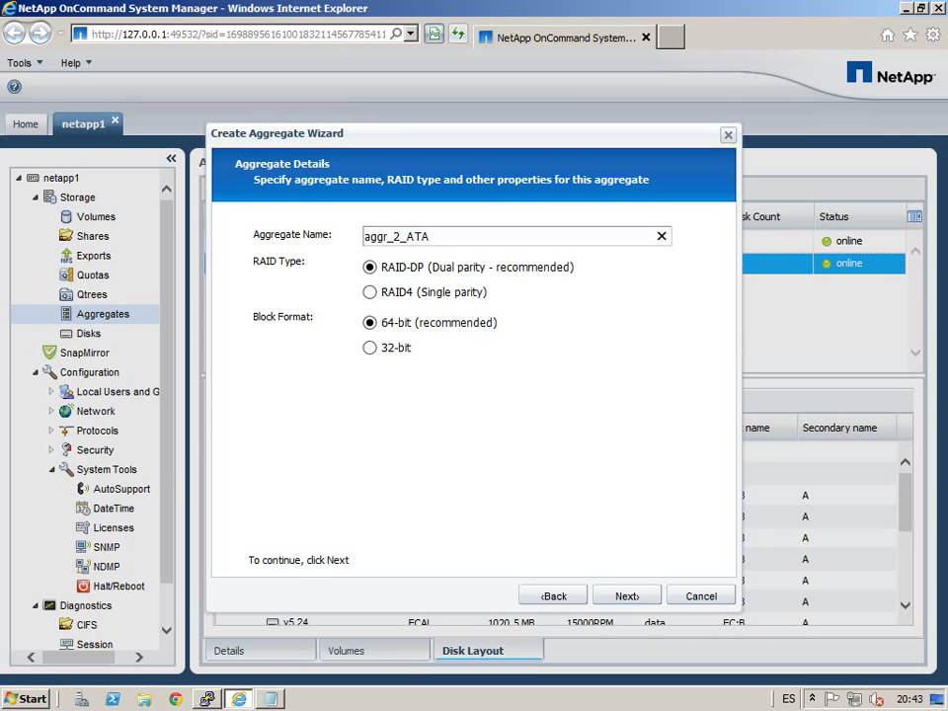
Step: Choose the ATA disk group for the aggregate and advance to the RAID group step
left_click(644, 601)
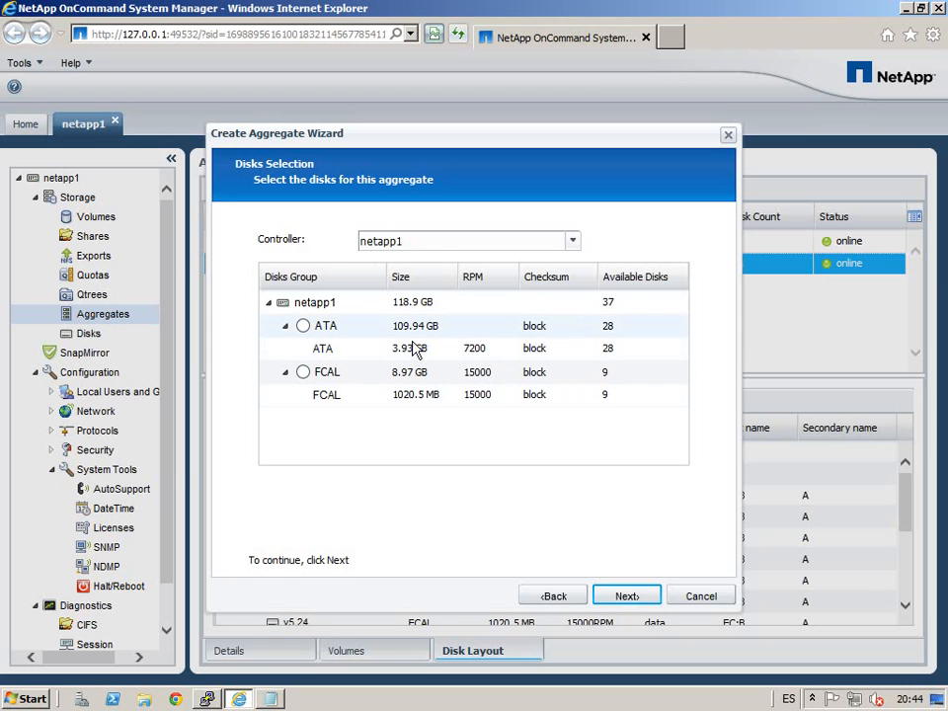
left_click(305, 326)
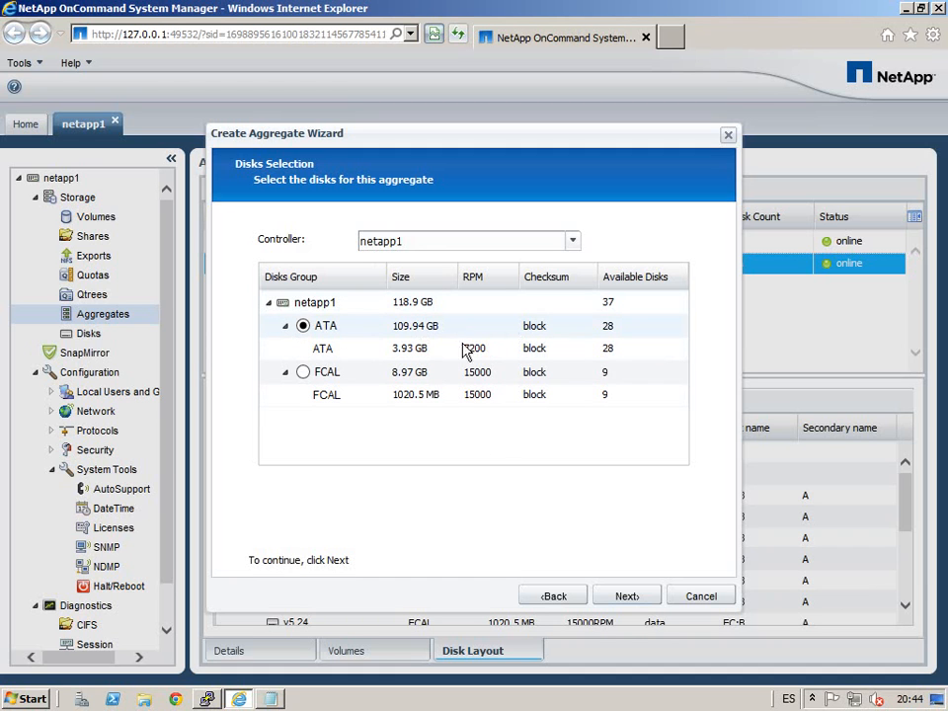
left_click(633, 597)
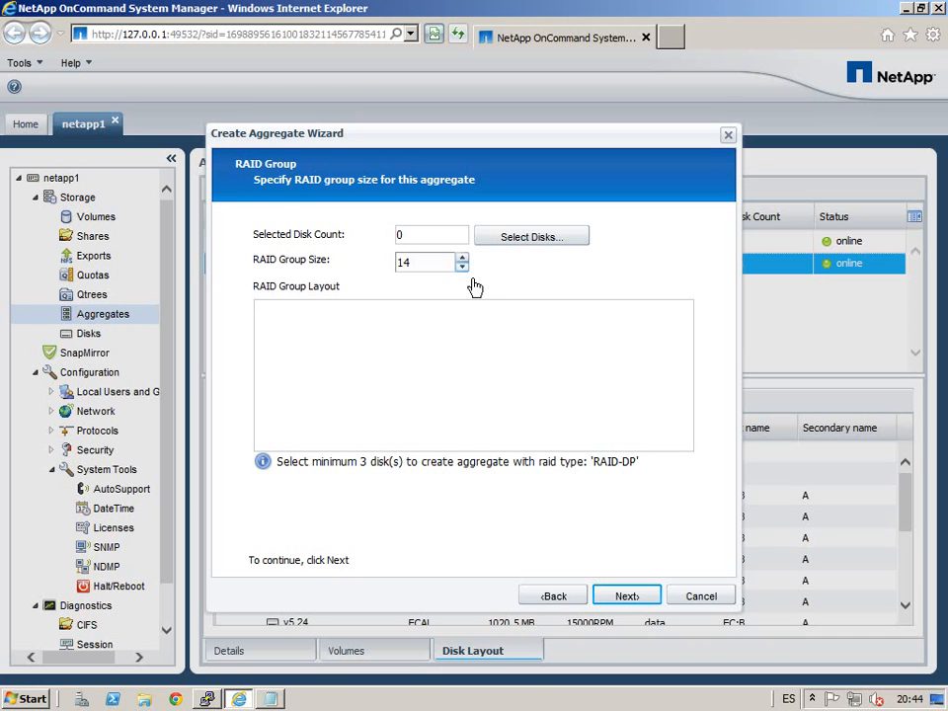
Step: Try disk counts of 14, then 28, cancelling the 28-disk attempt
left_click(529, 239)
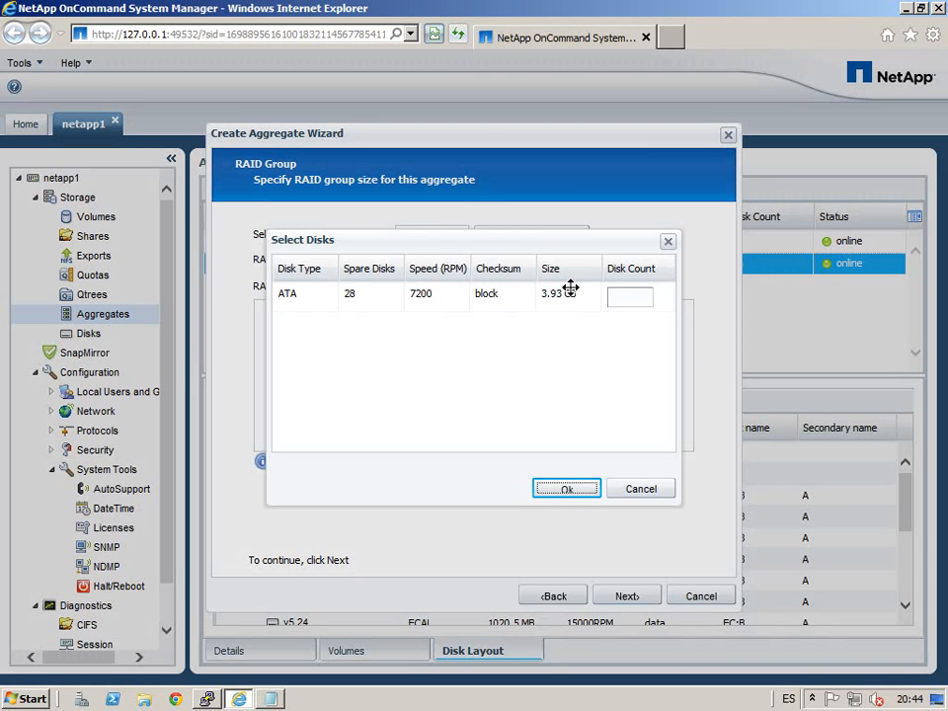
left_click(635, 308)
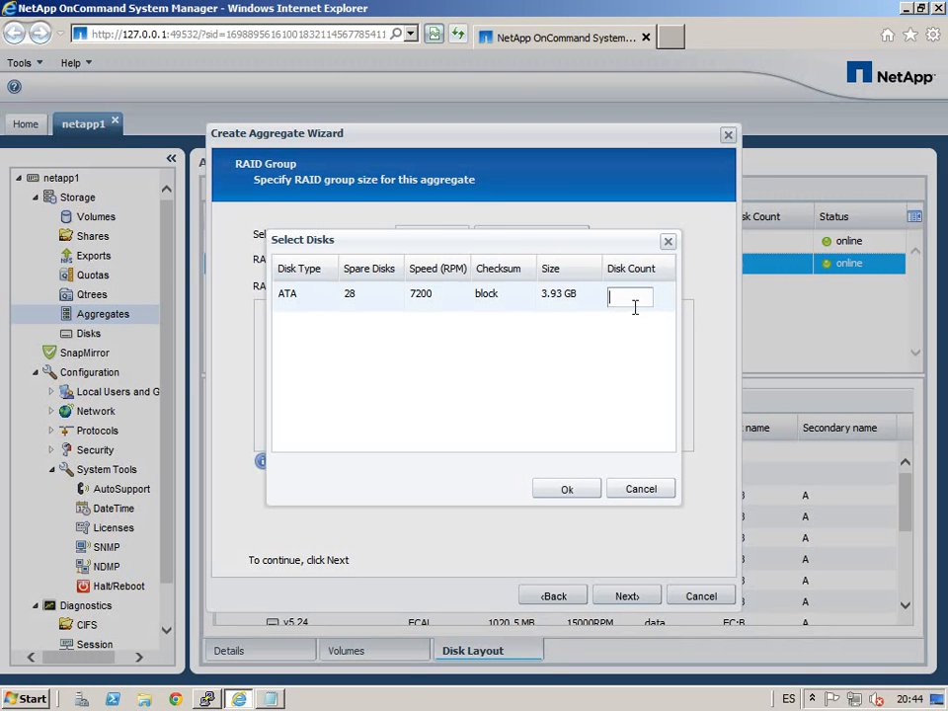
left_click(580, 497)
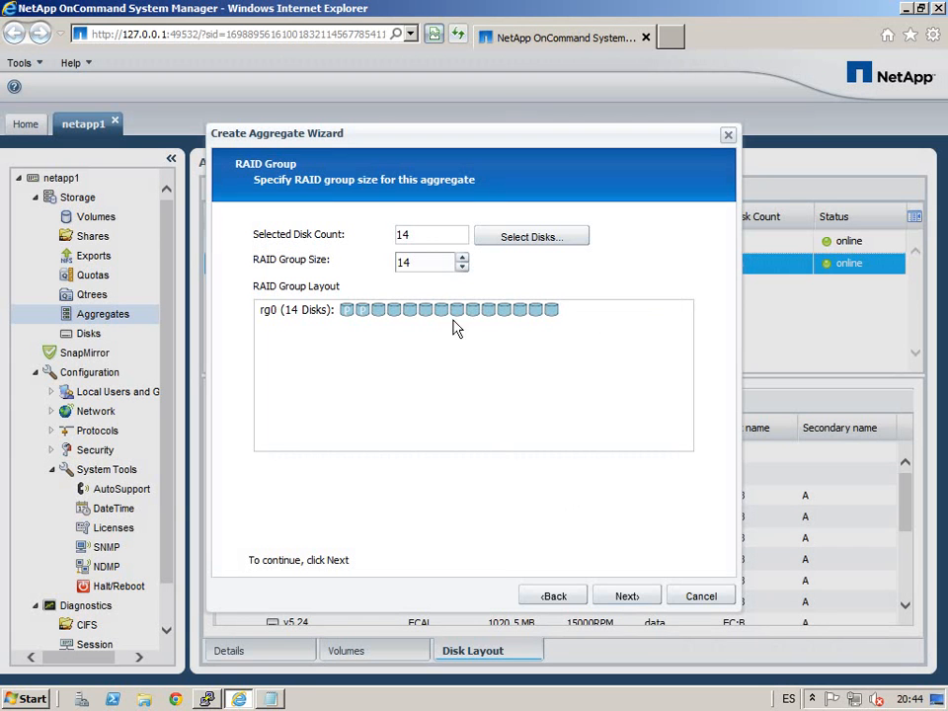
left_click_drag(412, 241, 253, 225)
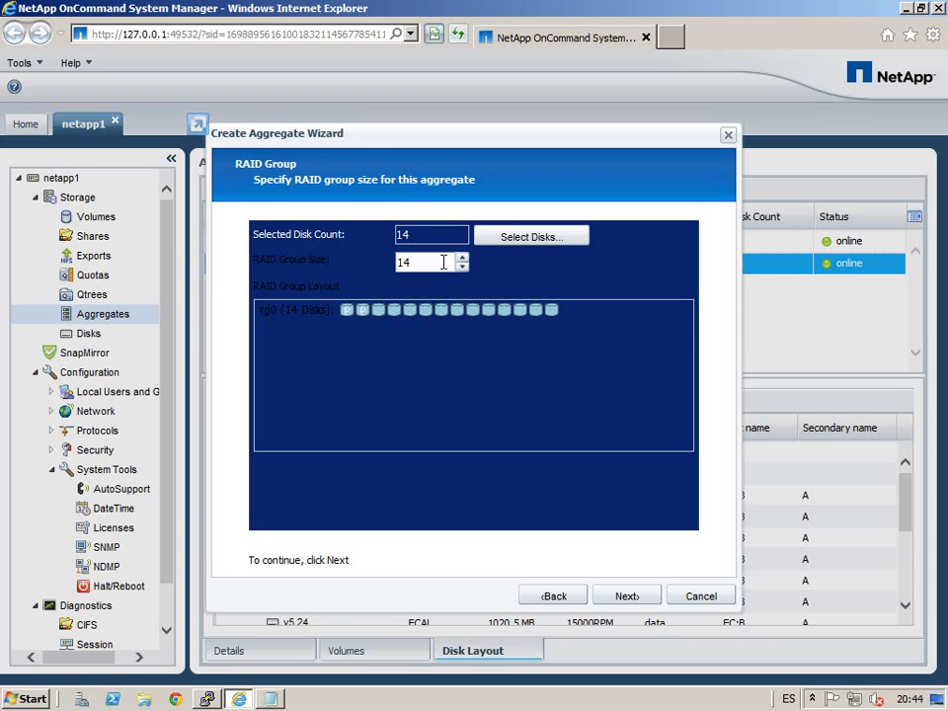
left_click(523, 247)
double_click(625, 297)
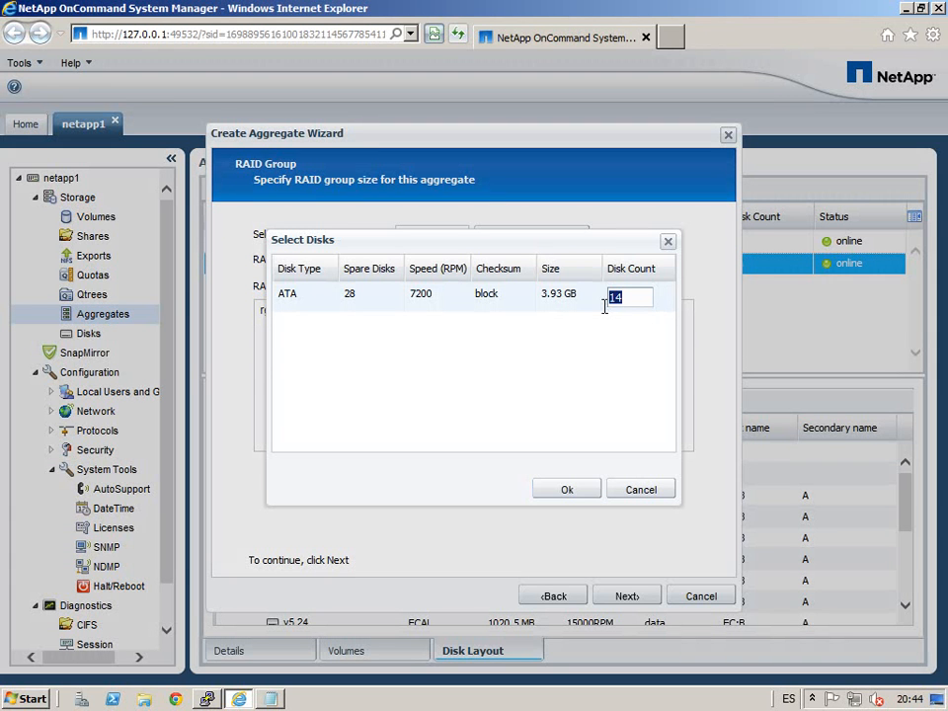
type("28")
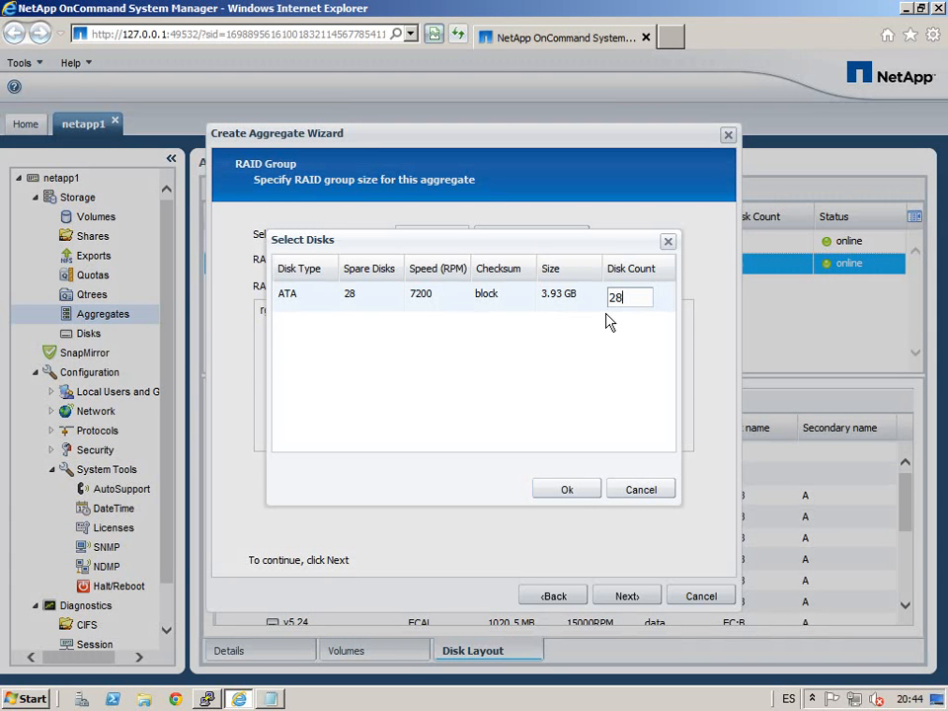
left_click(568, 494)
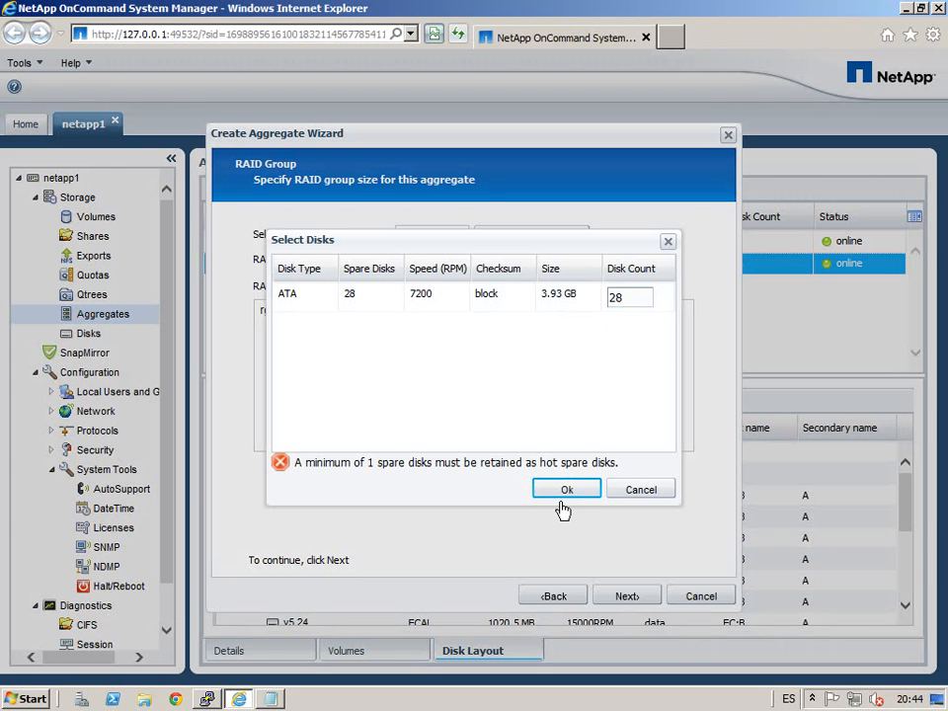
left_click(641, 491)
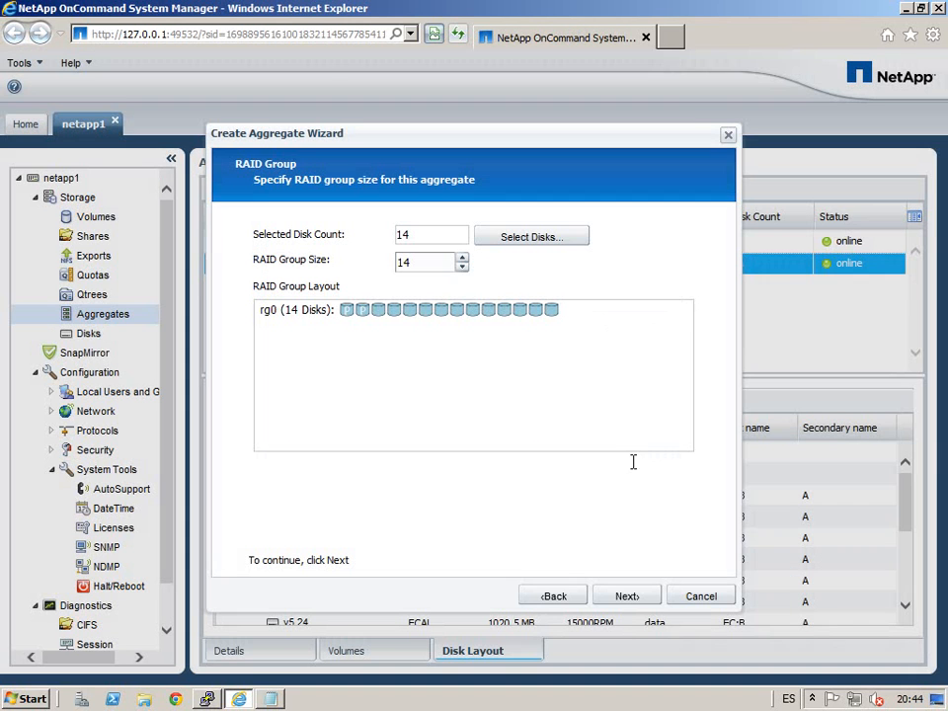
Step: Change the disk count to 16, then to 18, which splits into two RAID groups
left_click(485, 245)
double_click(606, 300)
type("16")
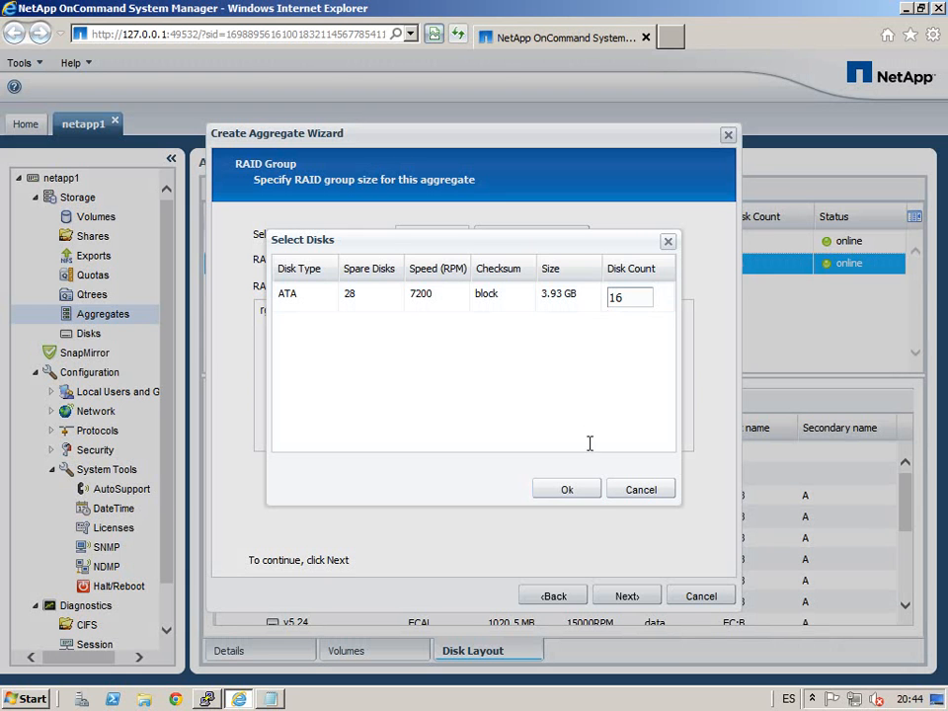
left_click(590, 491)
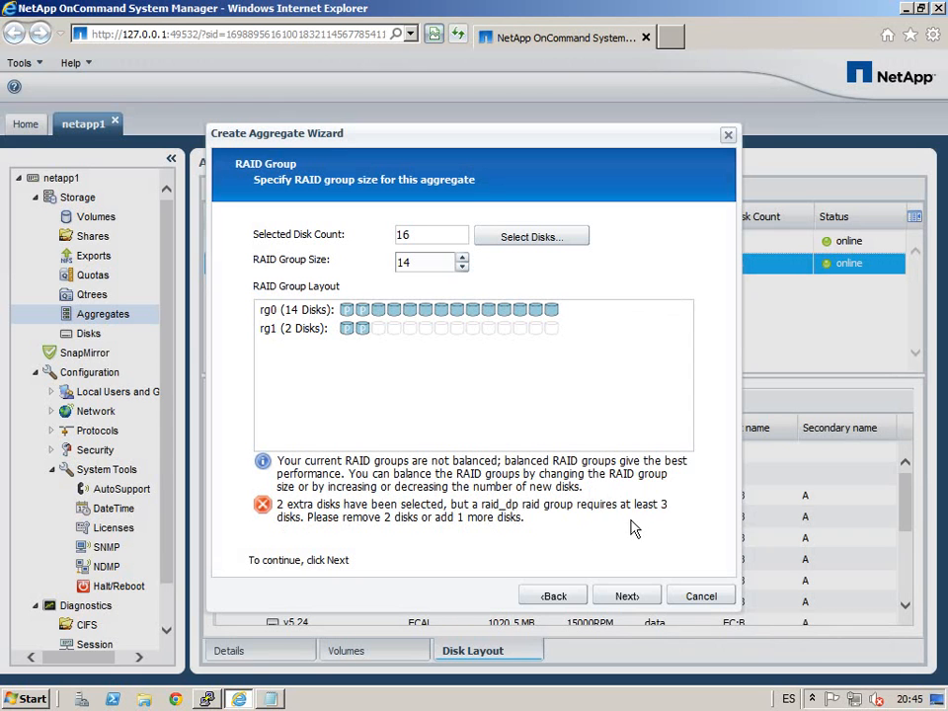
left_click_drag(449, 241, 357, 245)
left_click(425, 238)
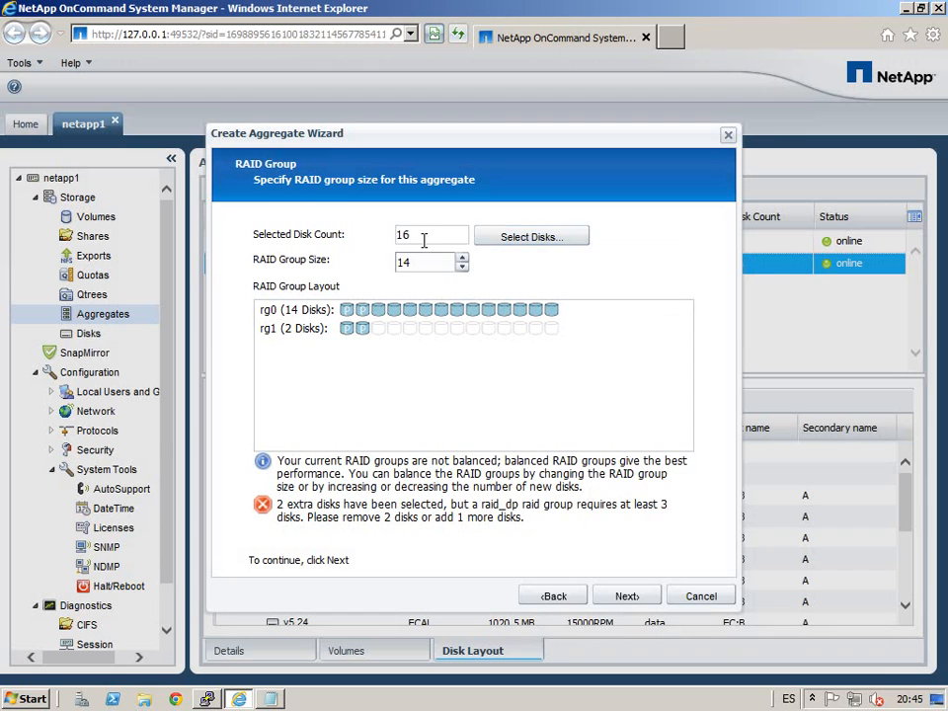
left_click(530, 243)
left_click(630, 305)
key("shift+Left")
type("8")
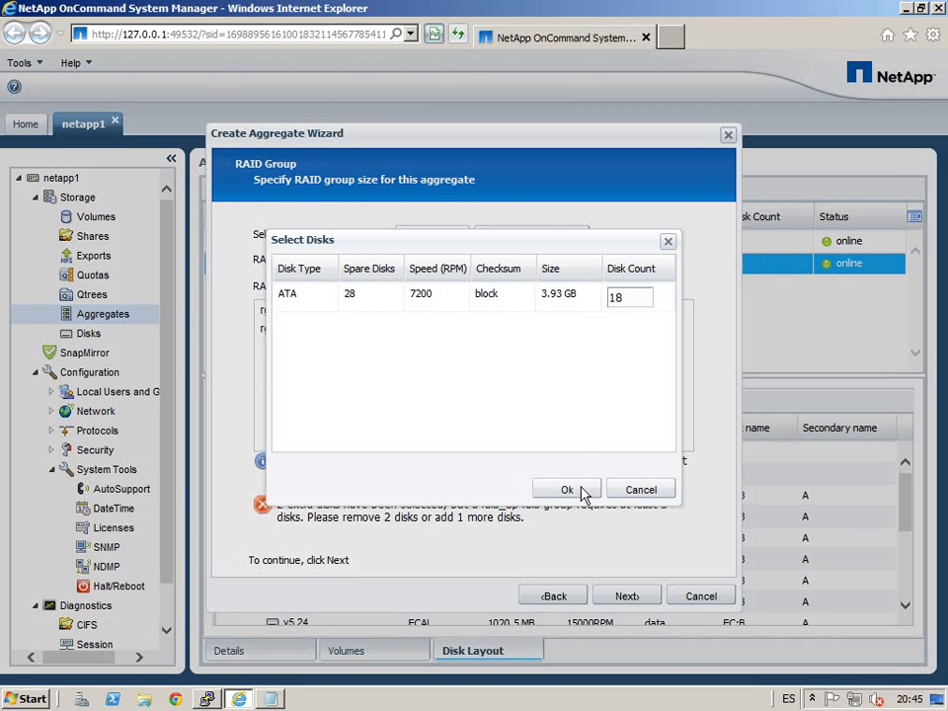
left_click(567, 489)
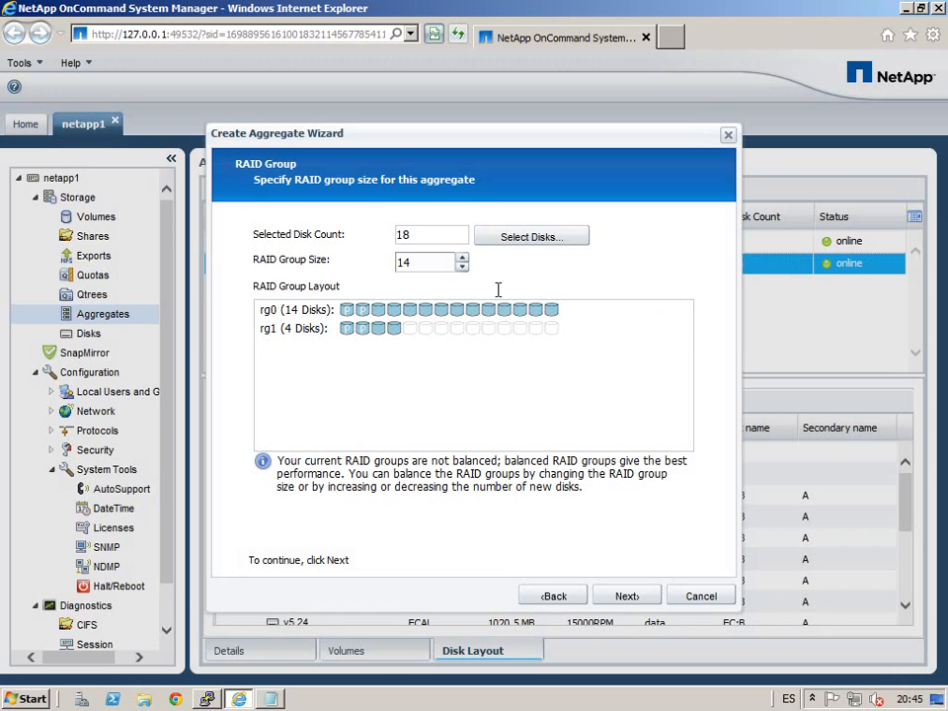
left_click_drag(454, 241, 546, 250)
Step: Set the disk count back to 14 for a single 14-disk RAID group rg0
left_click(547, 250)
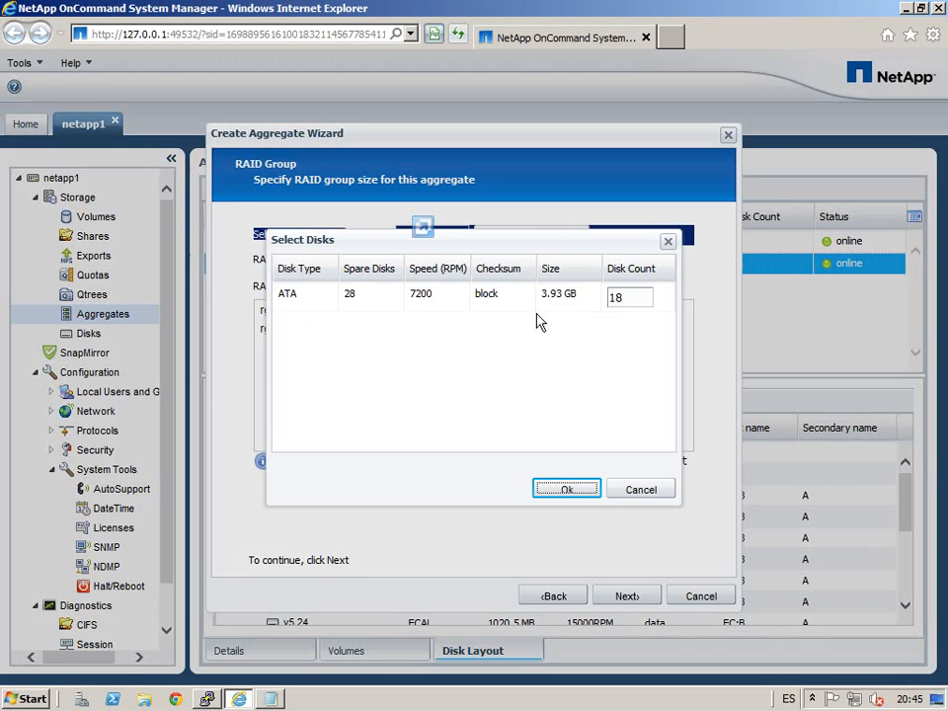
double_click(614, 302)
key("BackSpace")
type("14")
left_click(573, 494)
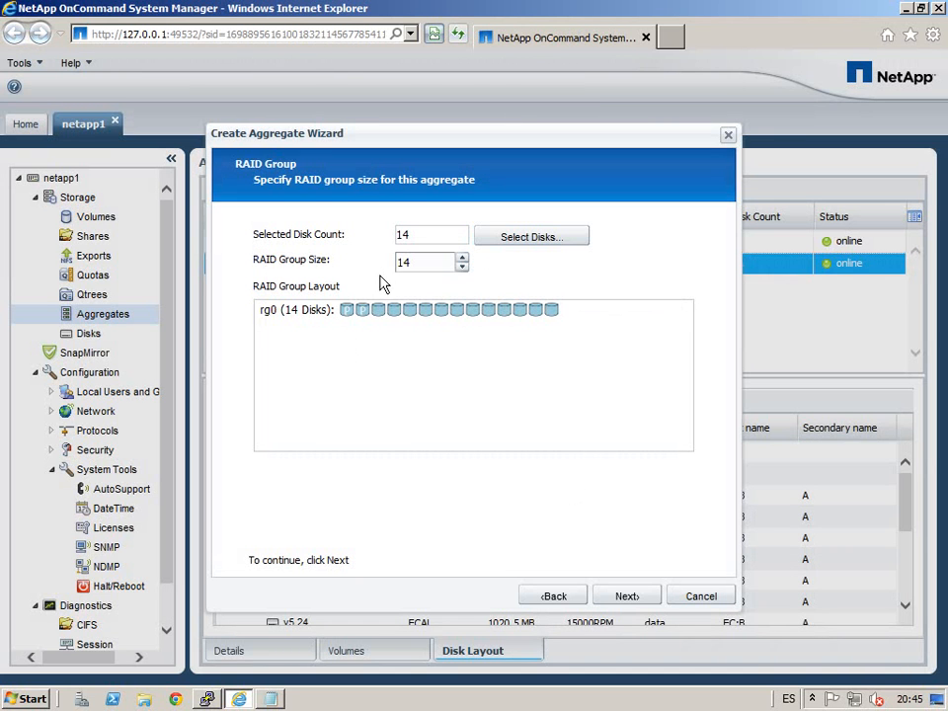
Step: Create the 14-disk aggregate aggr_2_ATA from the summary page, then open the Volumes list
left_click(626, 596)
scroll(691, 395, "down", 3)
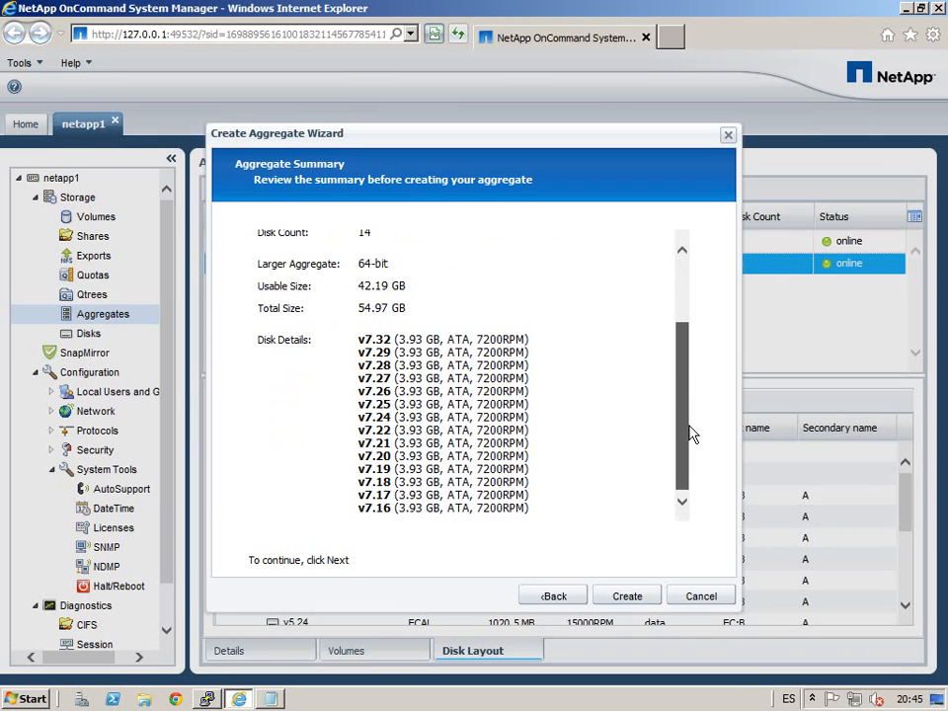
left_click(640, 612)
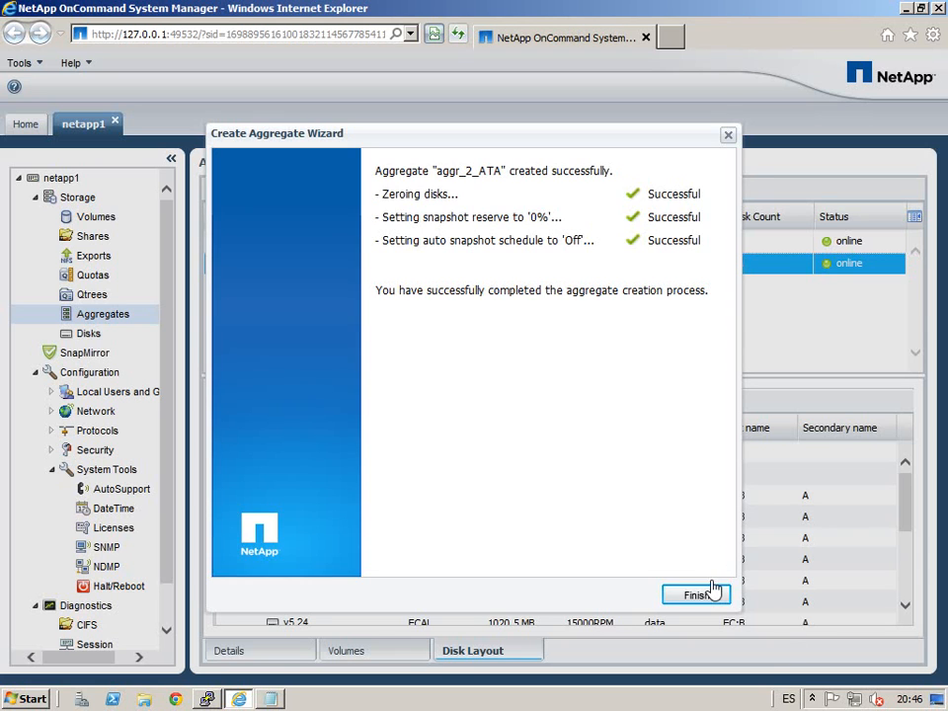
left_click(696, 597)
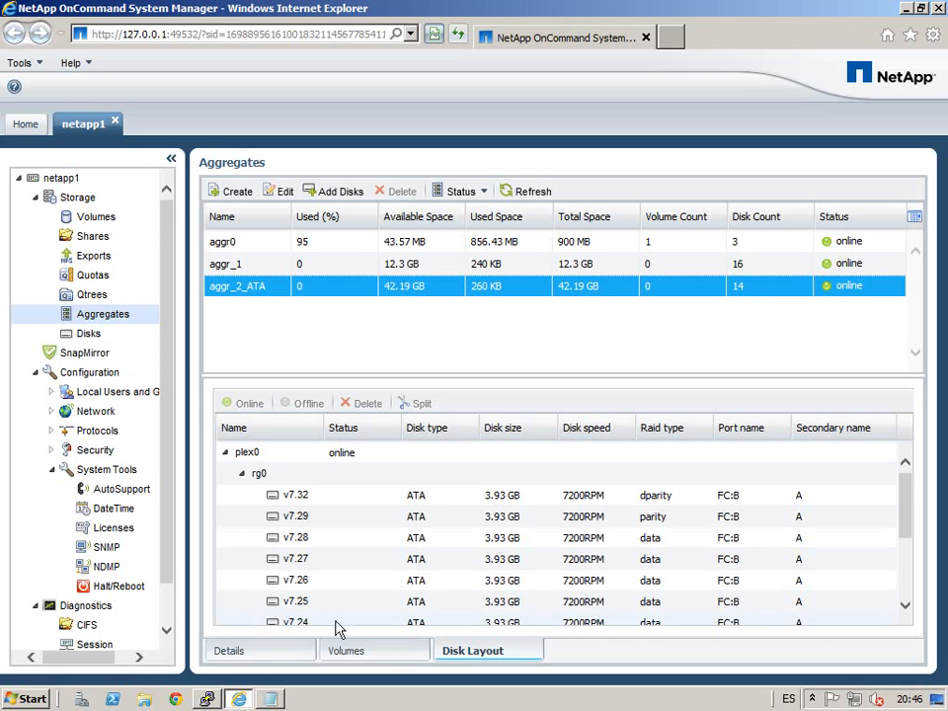
mouse_move(915, 529)
left_mouse_down()
mouse_move(915, 579)
mouse_move(915, 508)
left_mouse_up()
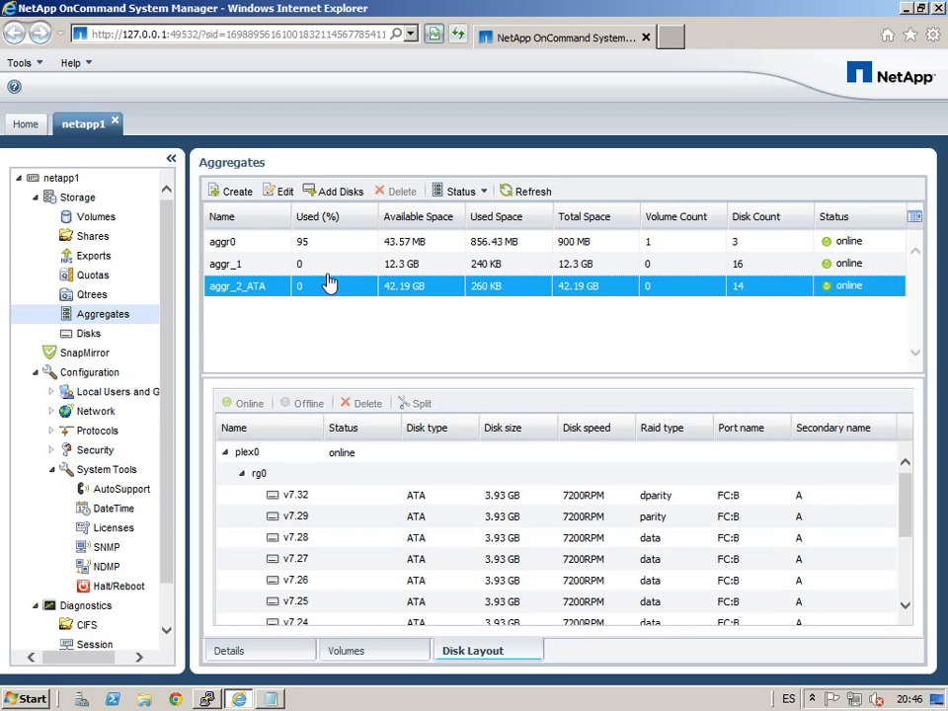
left_click(98, 220)
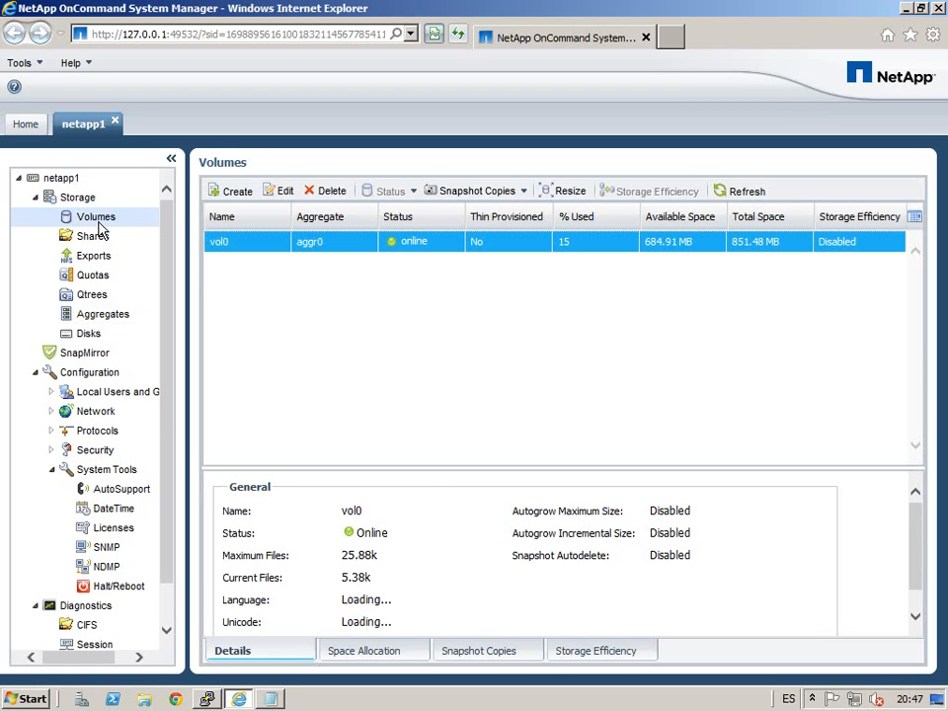
Step: Inspect vol0's Space Allocation, Snapshot Copies and Storage Efficiency tabs, then open its Edit Volume dialog
left_click_drag(402, 482, 399, 419)
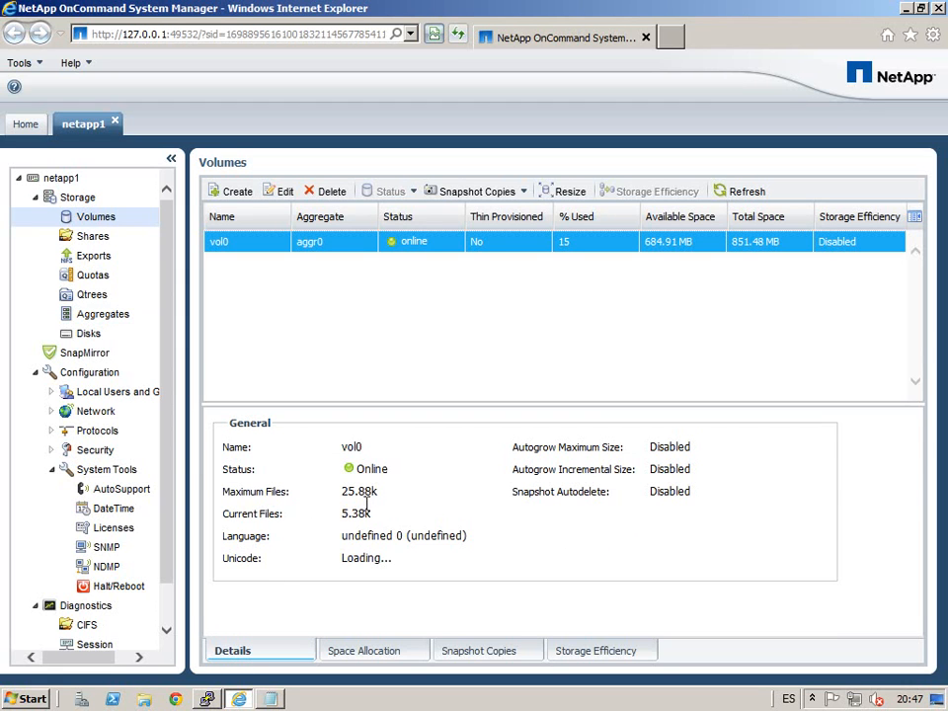
left_click(375, 659)
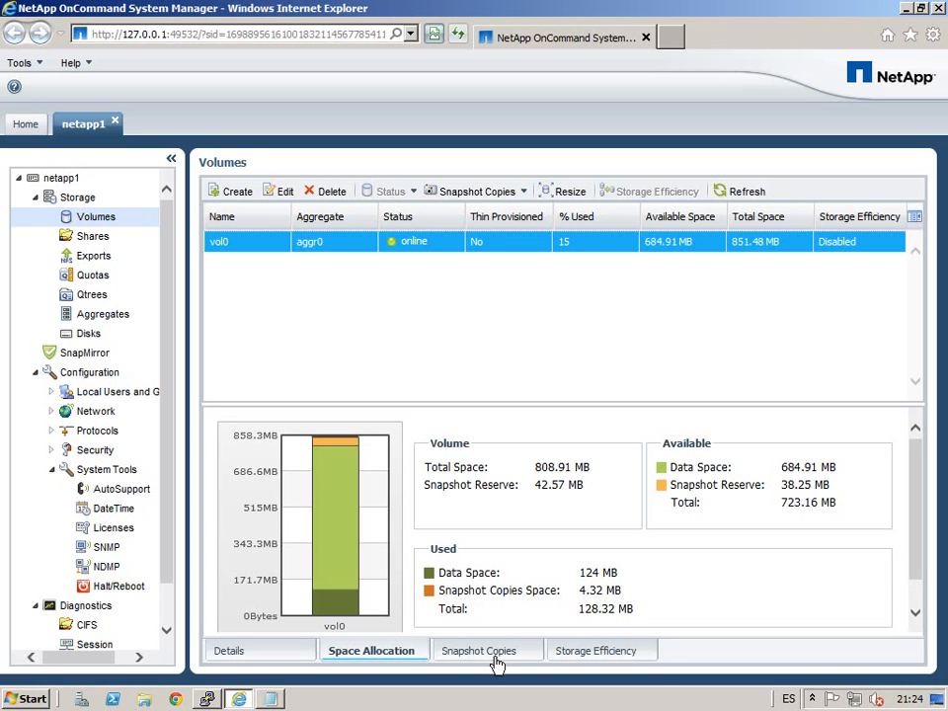
left_click(439, 649)
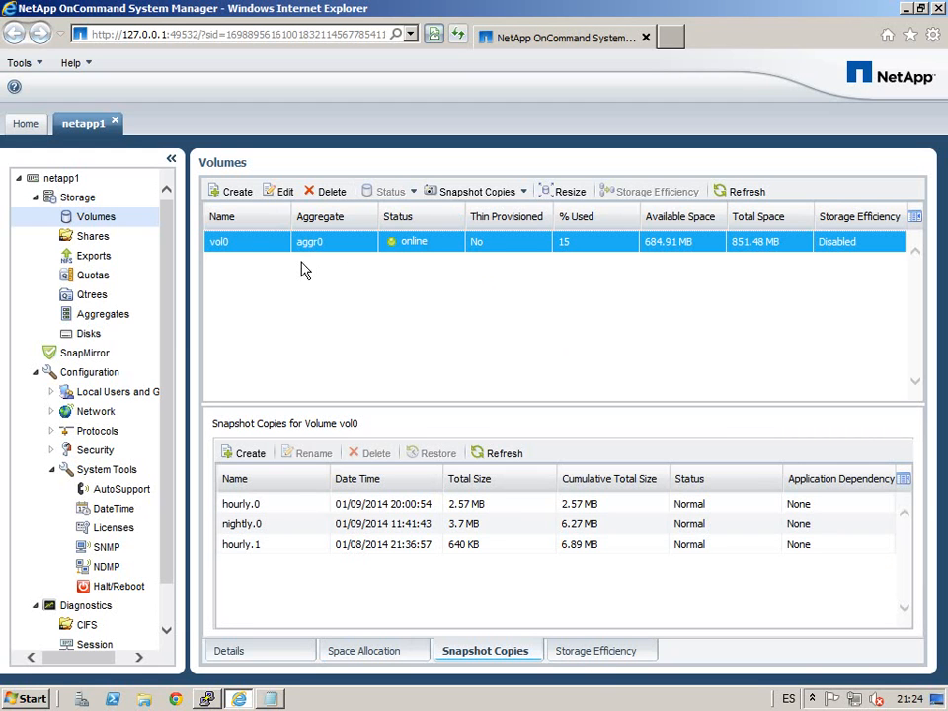
left_click(596, 668)
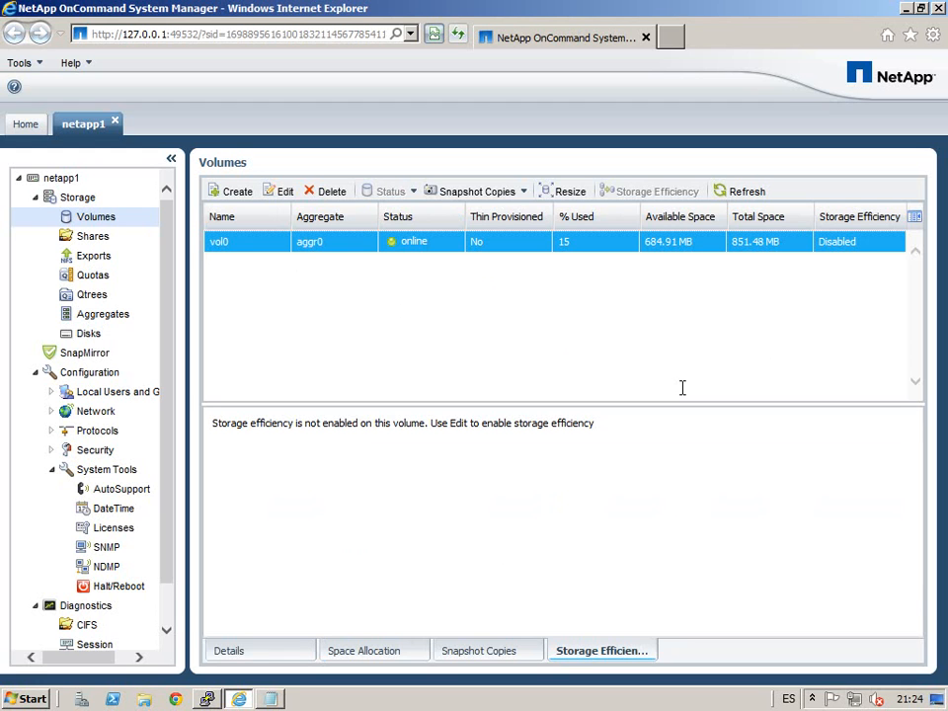
left_click(285, 192)
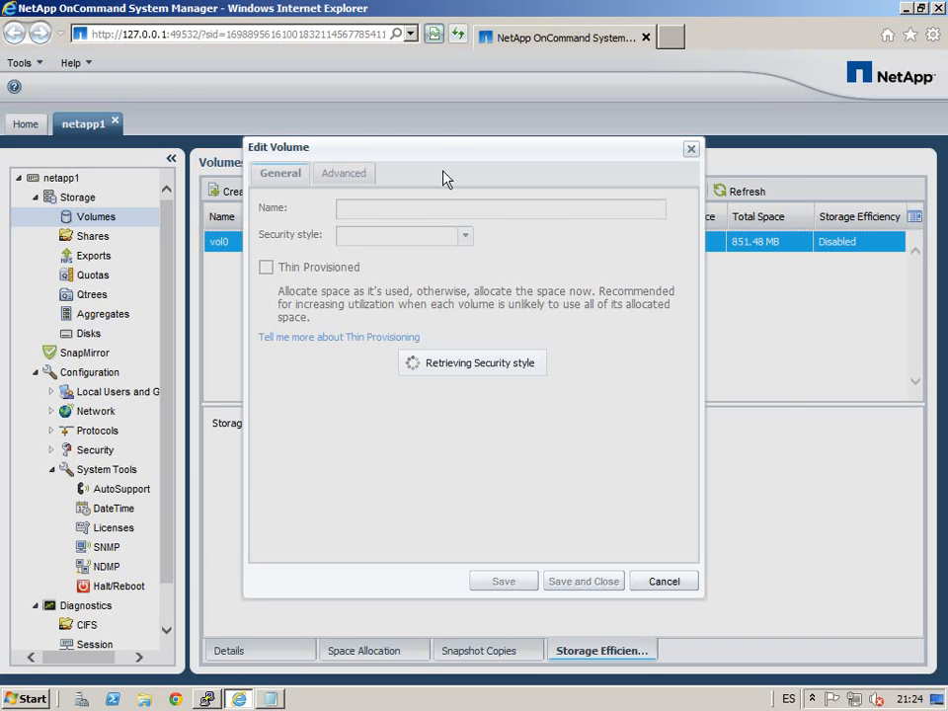
left_click_drag(444, 159, 531, 162)
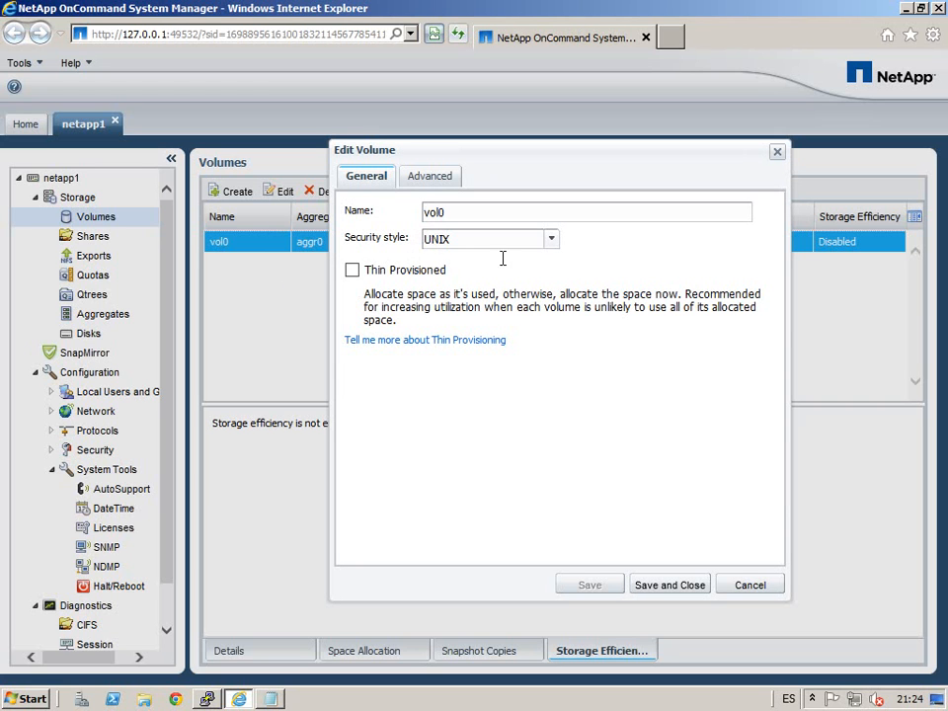
left_click(559, 252)
left_click(560, 257)
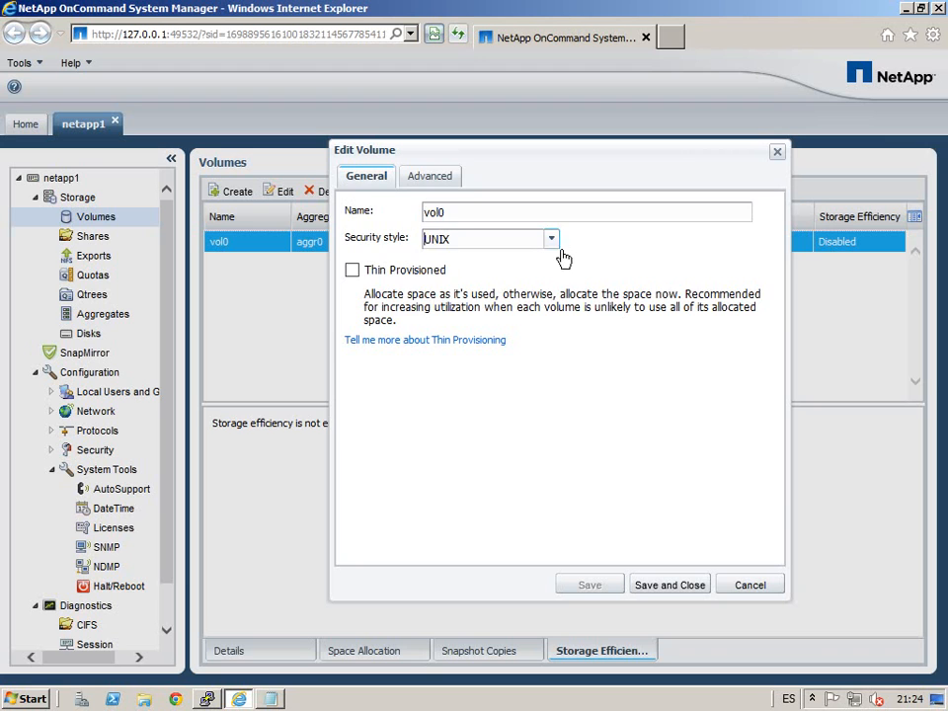
left_click(430, 175)
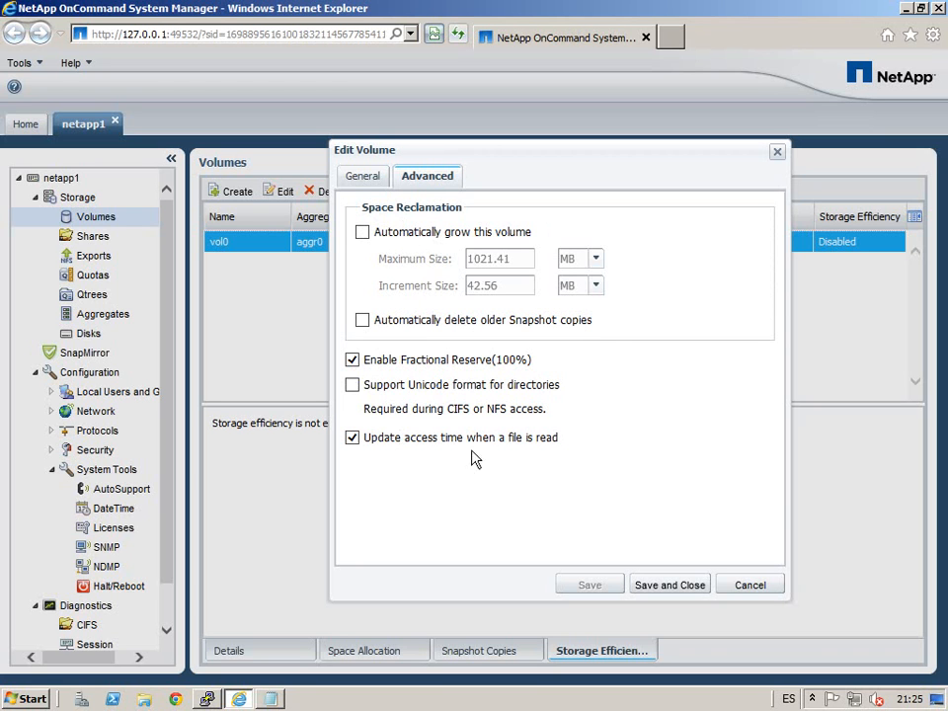
left_click(750, 585)
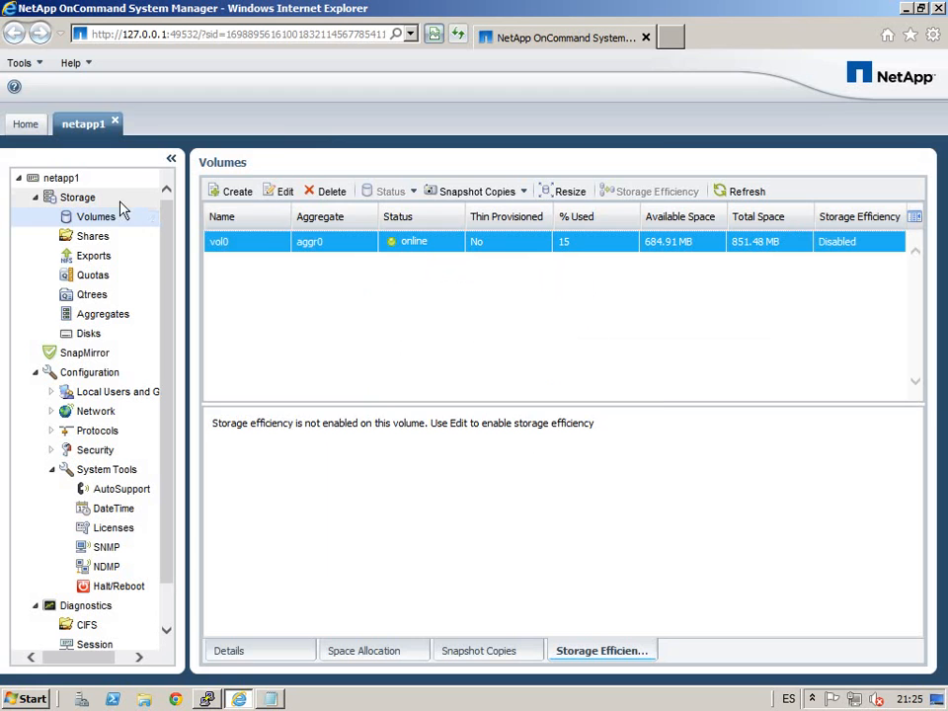
Step: Cancel a new Create Volume dialog, then expand Protocols to reveal CIFS and NFS
left_click(235, 193)
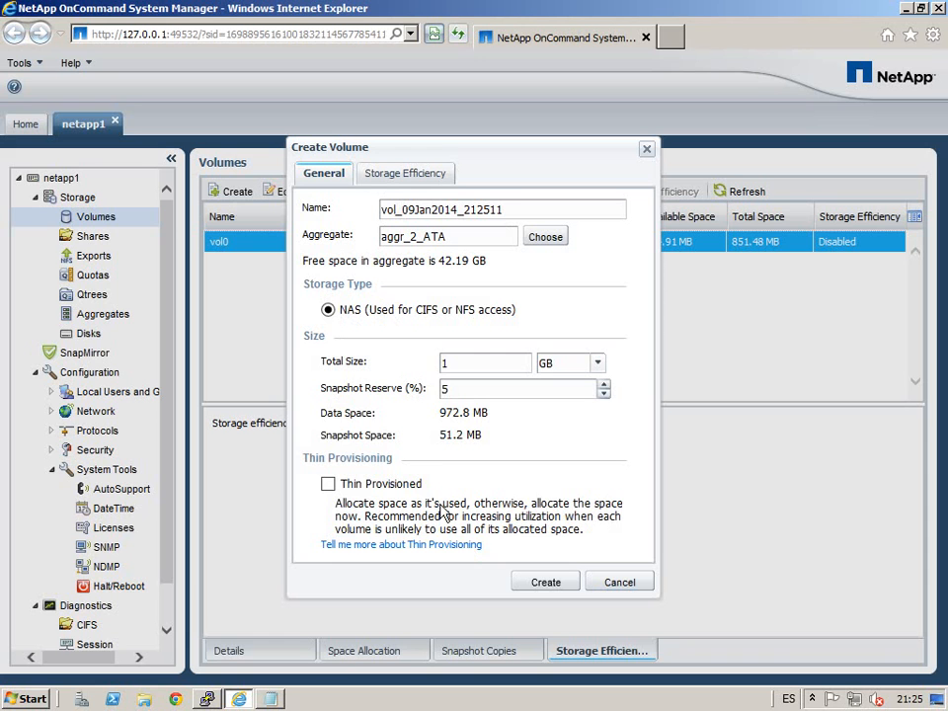
left_click(619, 585)
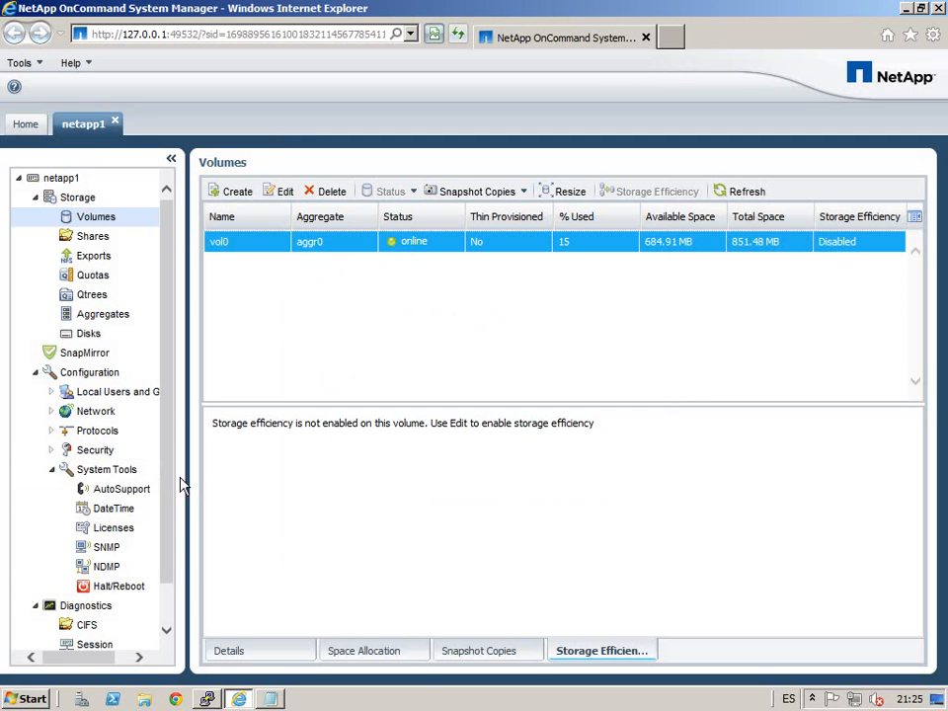
scroll(181, 552, "down", 2)
scroll(179, 499, "up", 2)
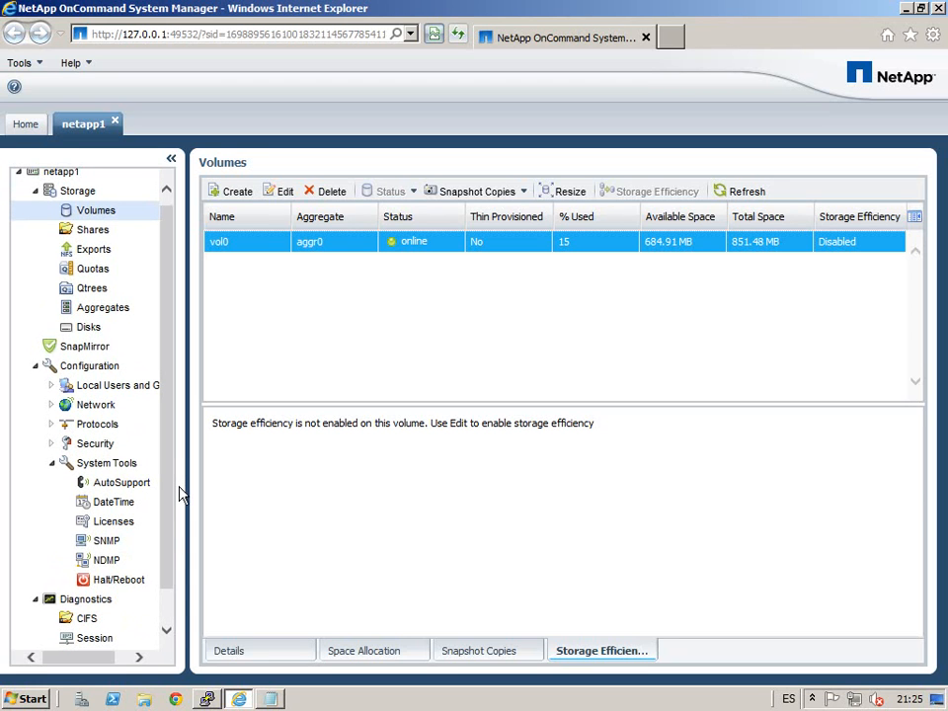
left_click(53, 425)
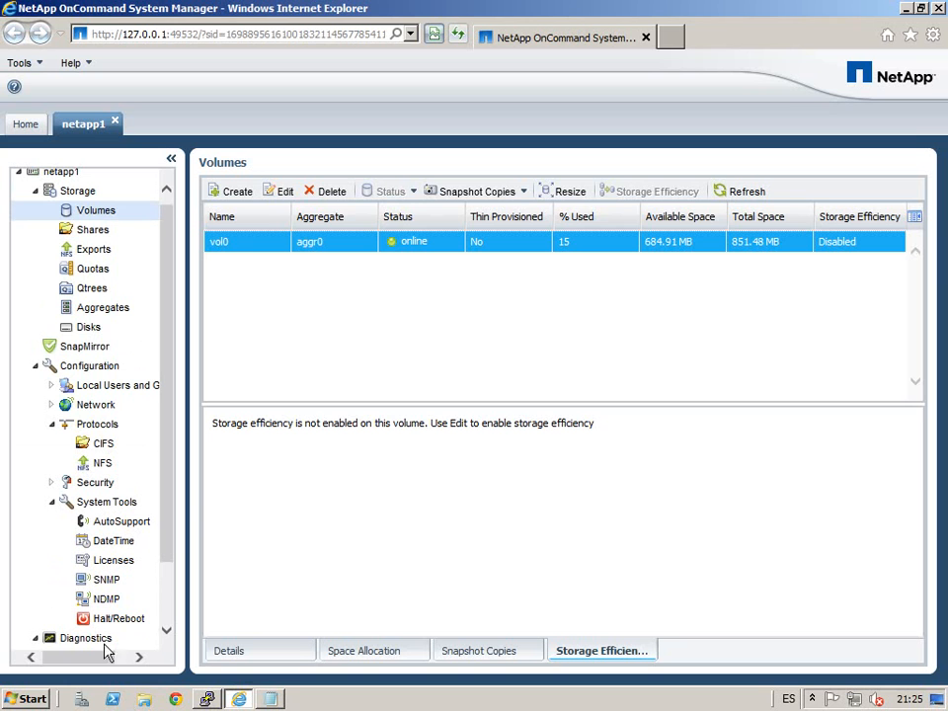
Step: Restart the dropped PuTTY session to netapp1 and log in as root
left_click(206, 699)
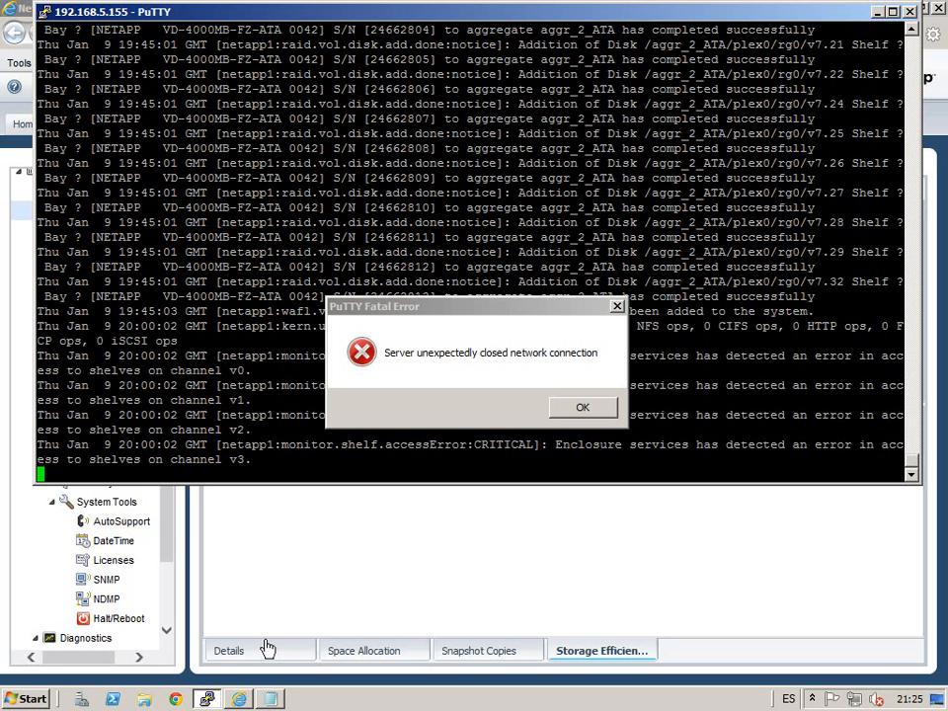
left_click(571, 406)
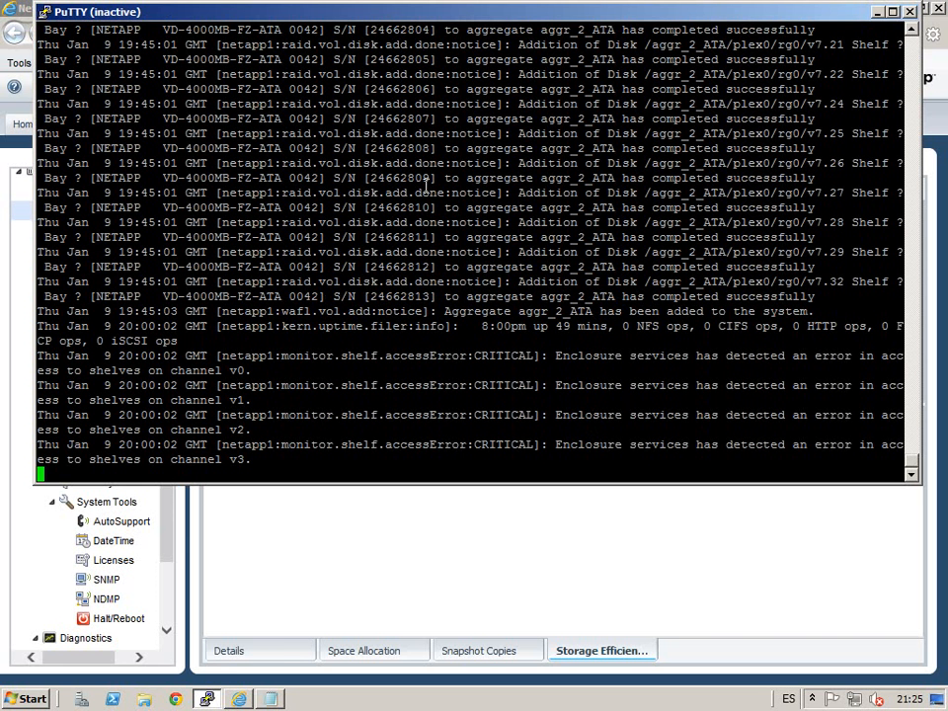
right_click(477, 17)
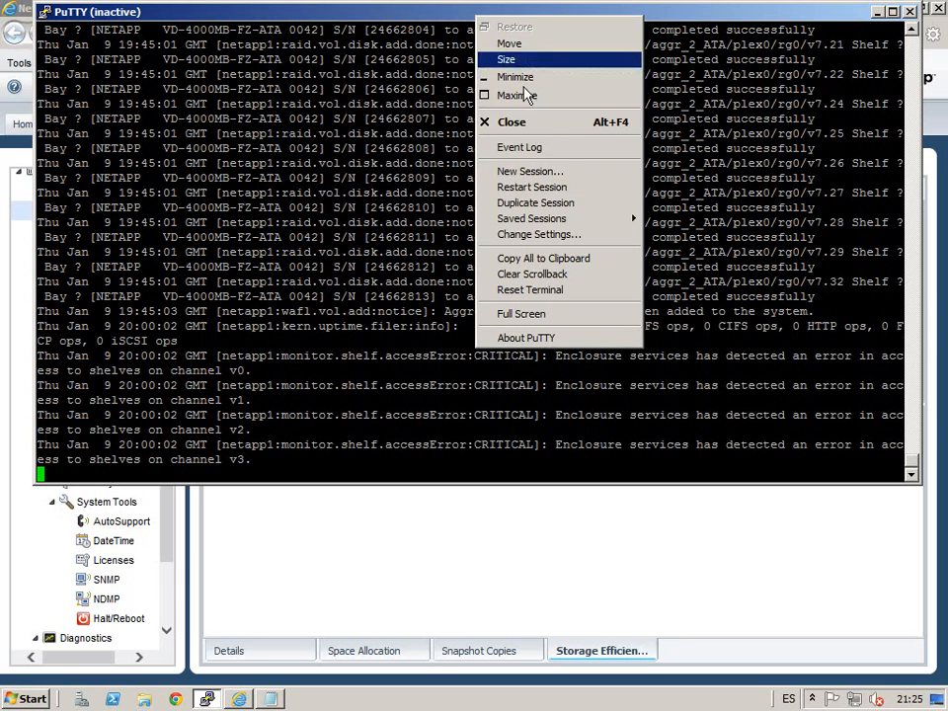
left_click(568, 188)
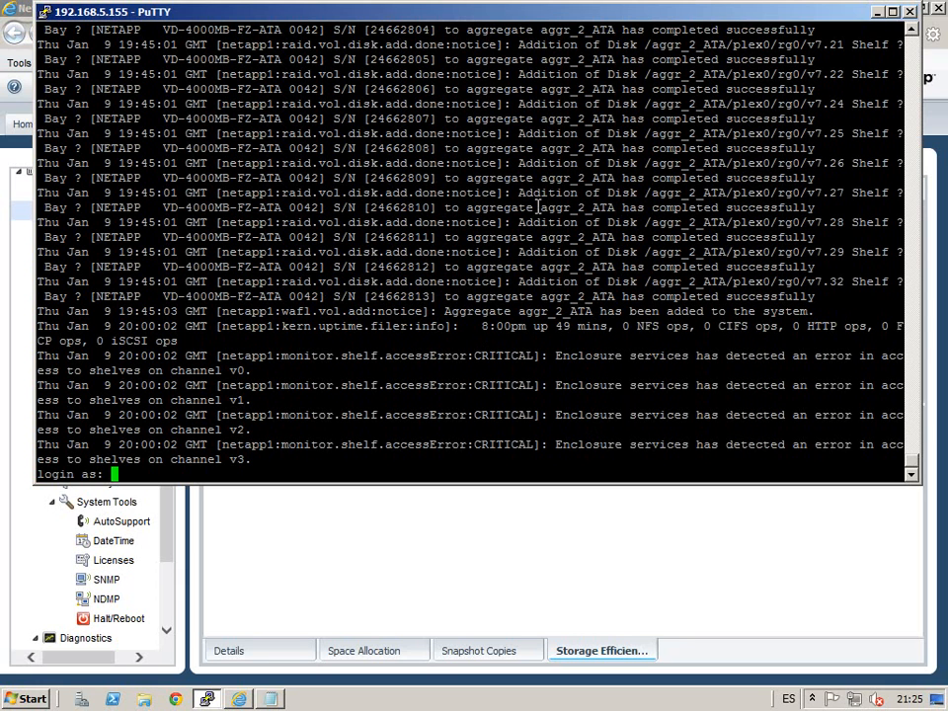
type("root")
key("Return")
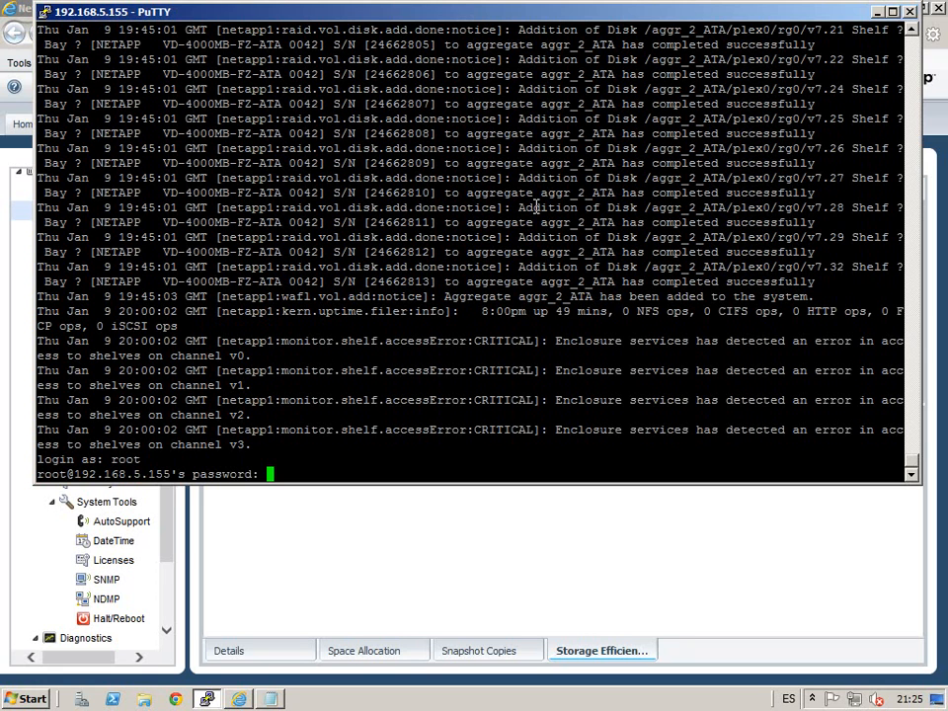
key("Return")
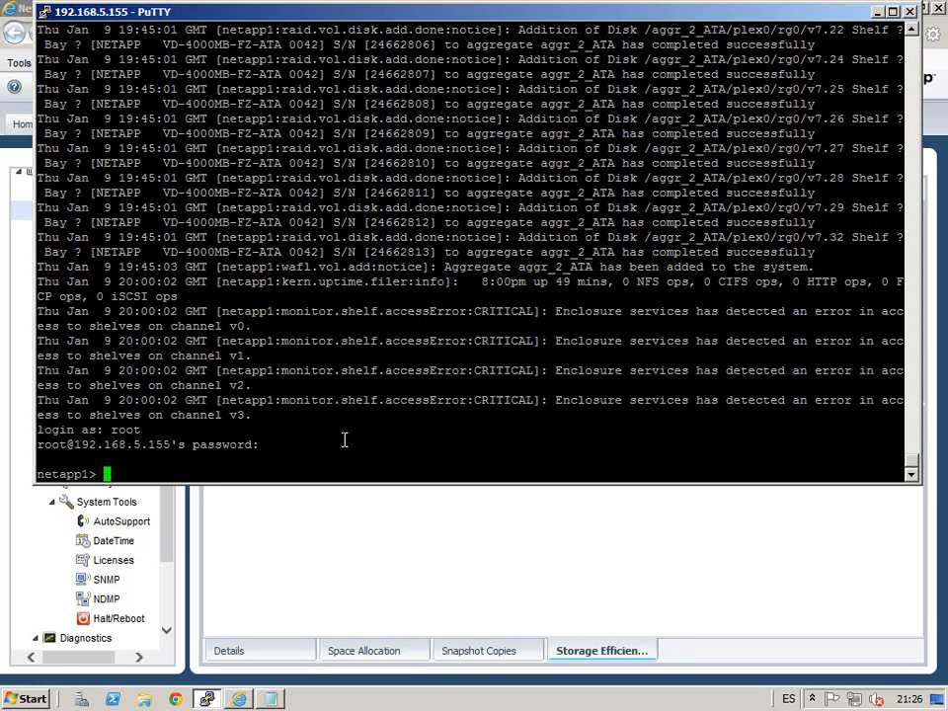
Step: Run 'license add' with the iSCSI site license key, then return to System Manager
type("license add")
right_click(333, 427)
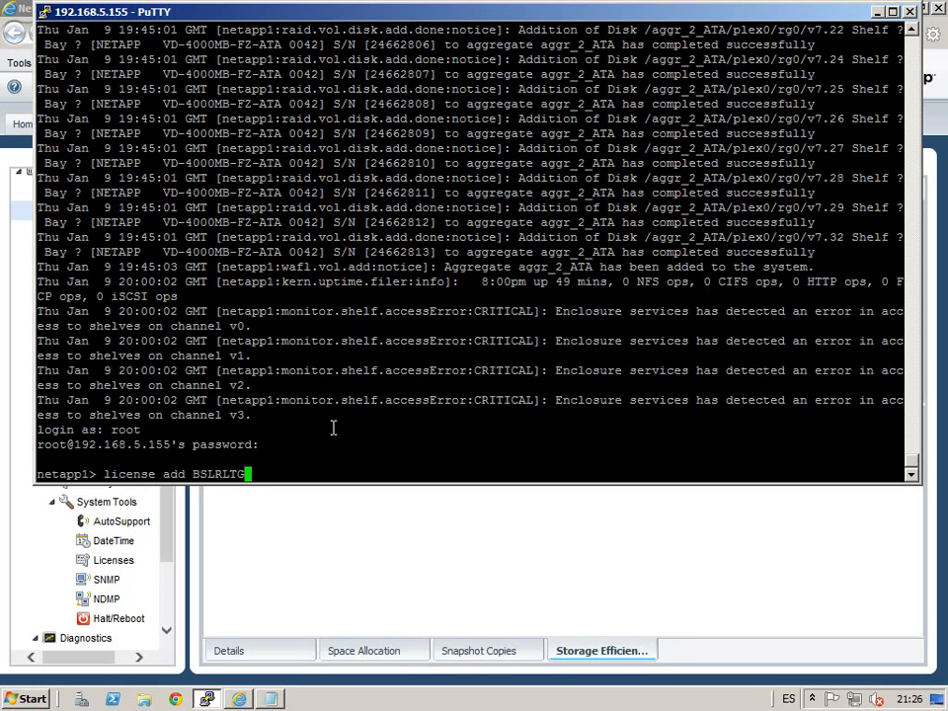
key("Return")
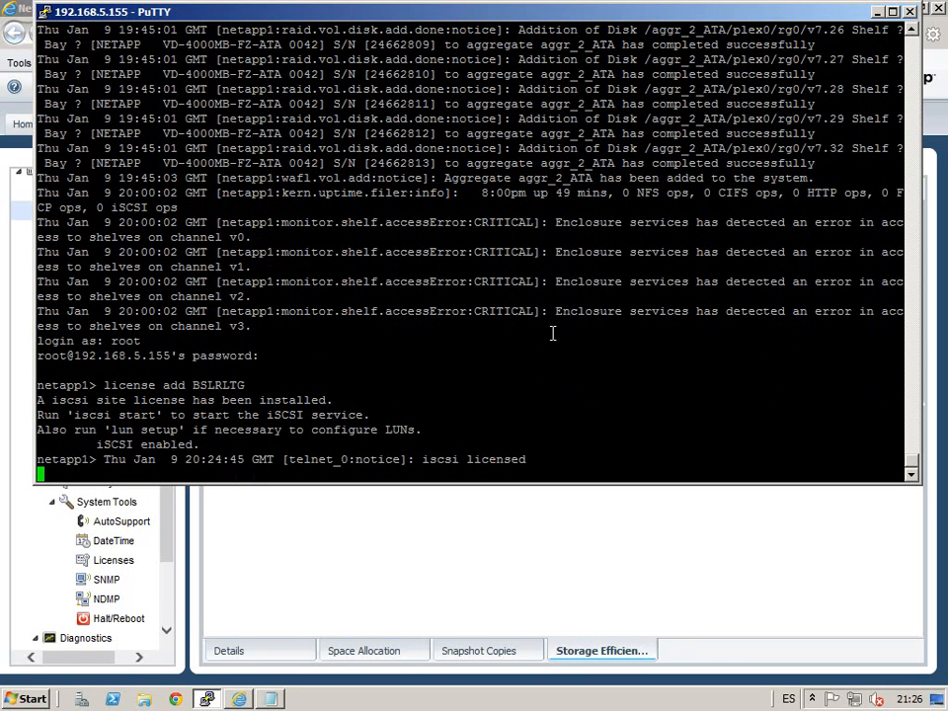
key("Return")
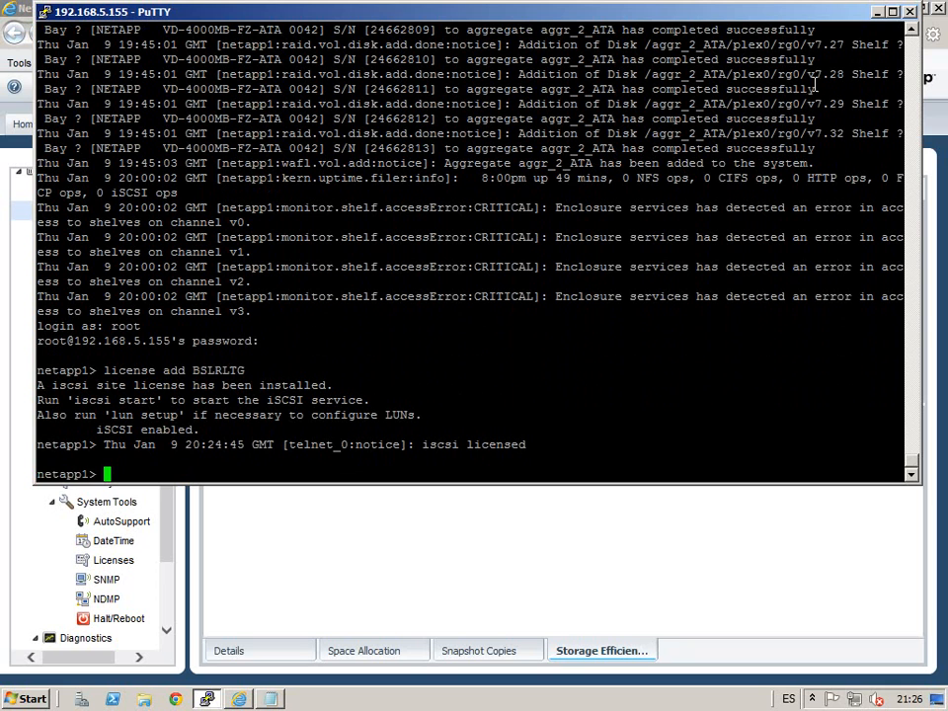
left_click(876, 11)
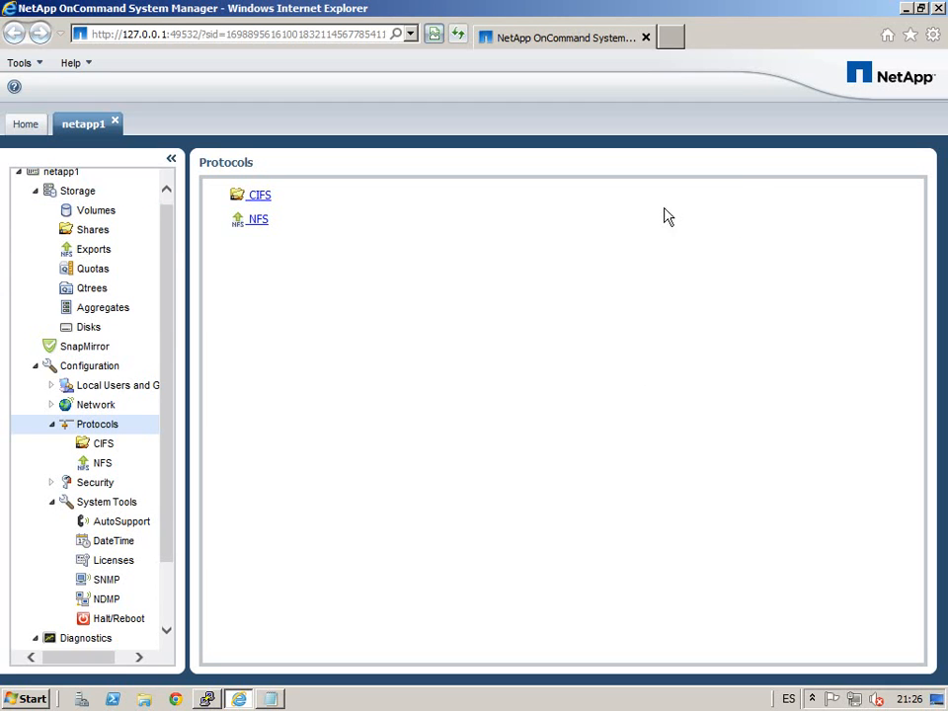
Step: Check the Configuration, Storage and iSCSI pages, then open Storage > Volumes showing vol0
left_click(84, 371)
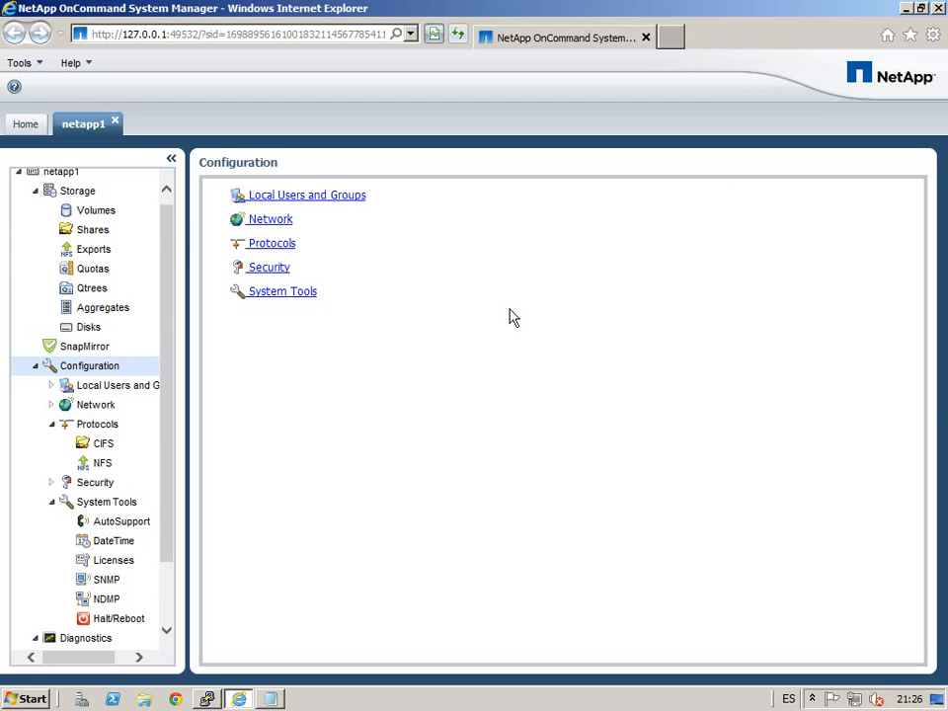
left_click(77, 192)
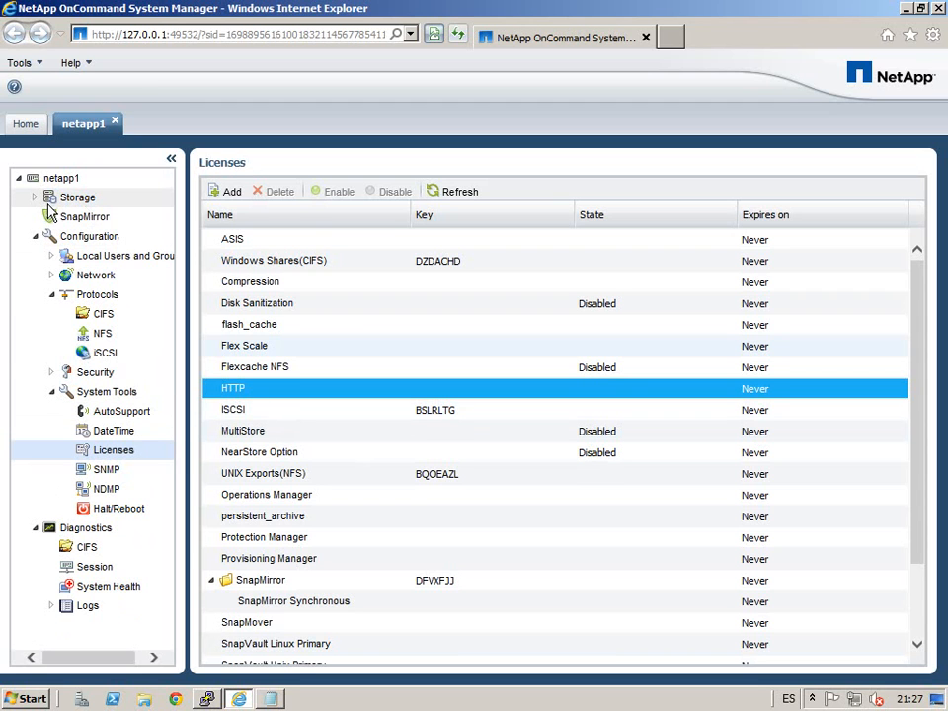
left_click(109, 356)
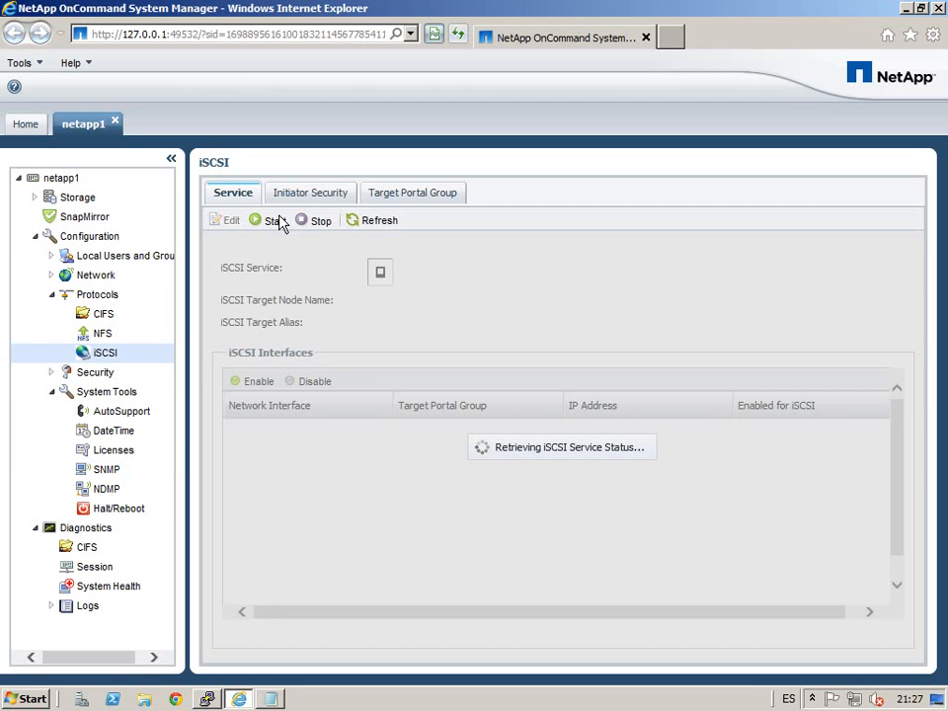
left_click(34, 198)
left_click(96, 217)
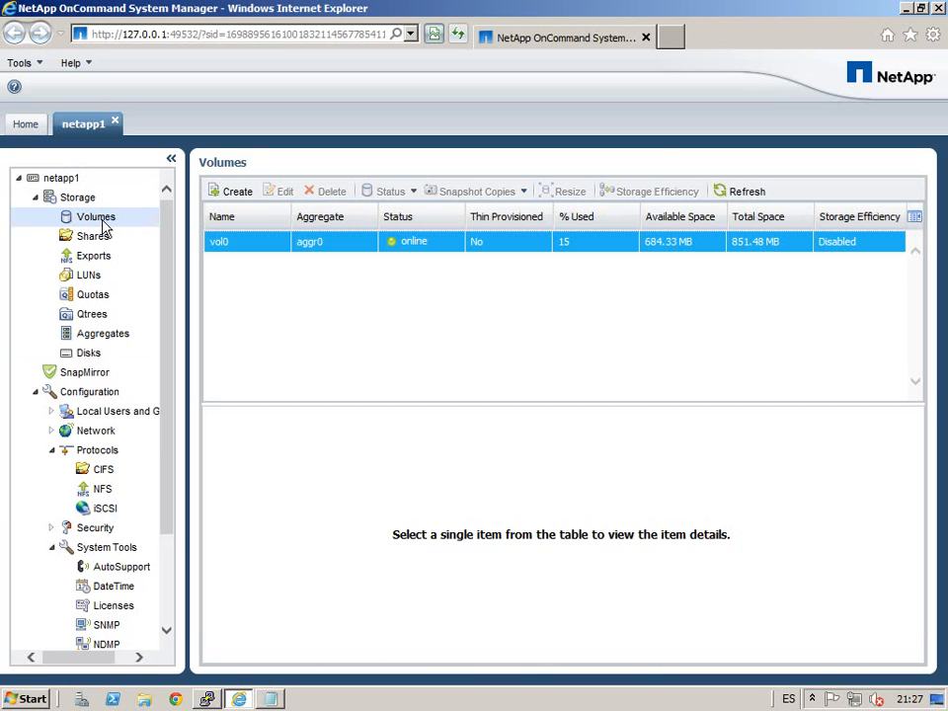
Step: Start a new volume named Volumen_01 on aggregate aggr_2_ATA
left_click(235, 192)
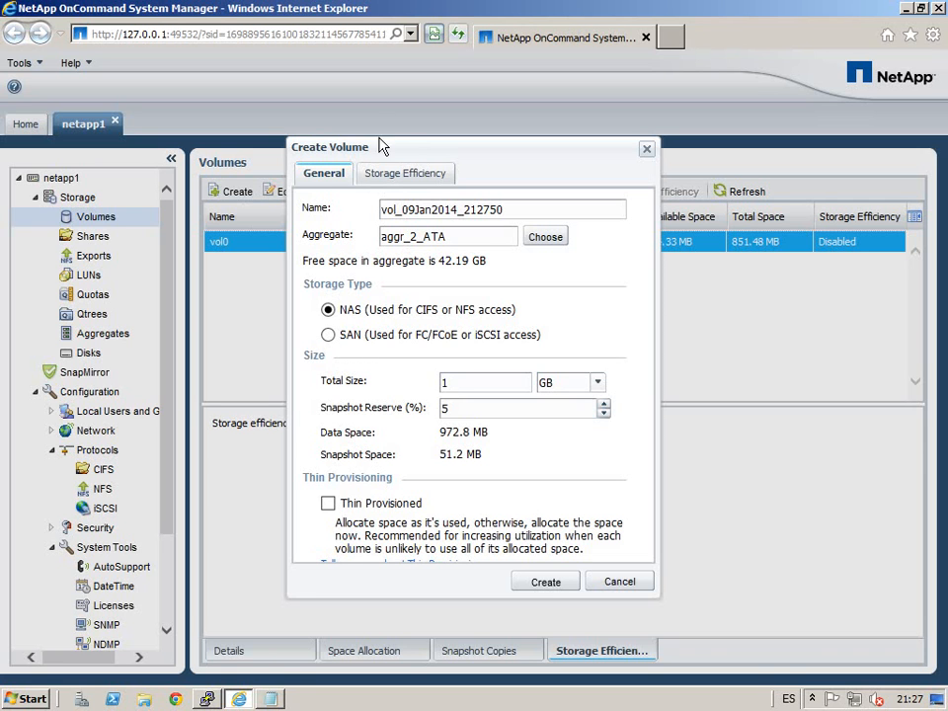
left_click_drag(522, 217, 153, 221)
type("Volumen_01")
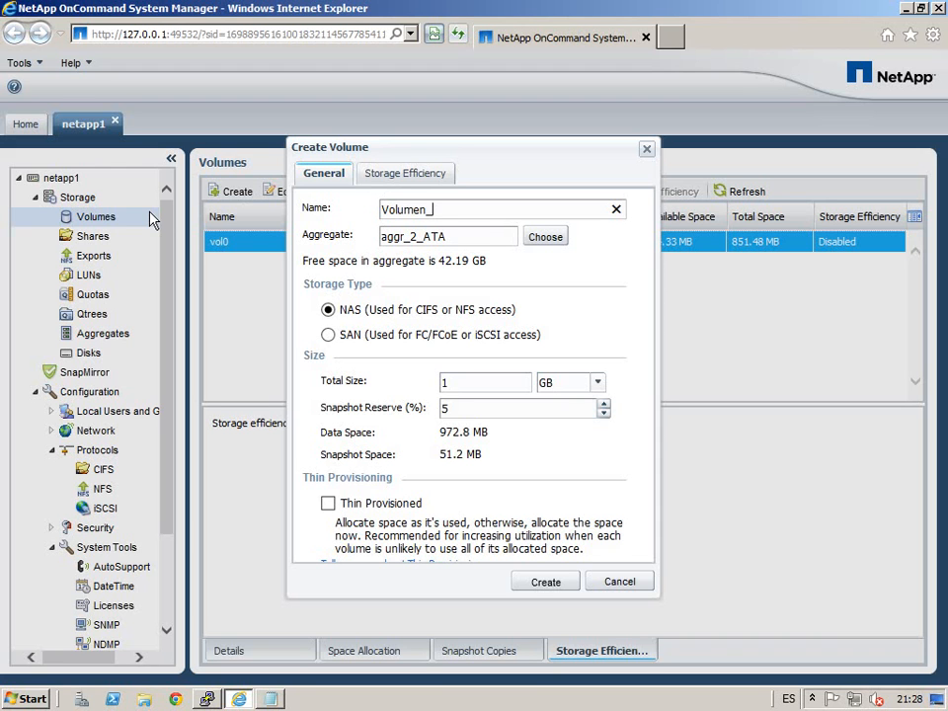
left_click(553, 242)
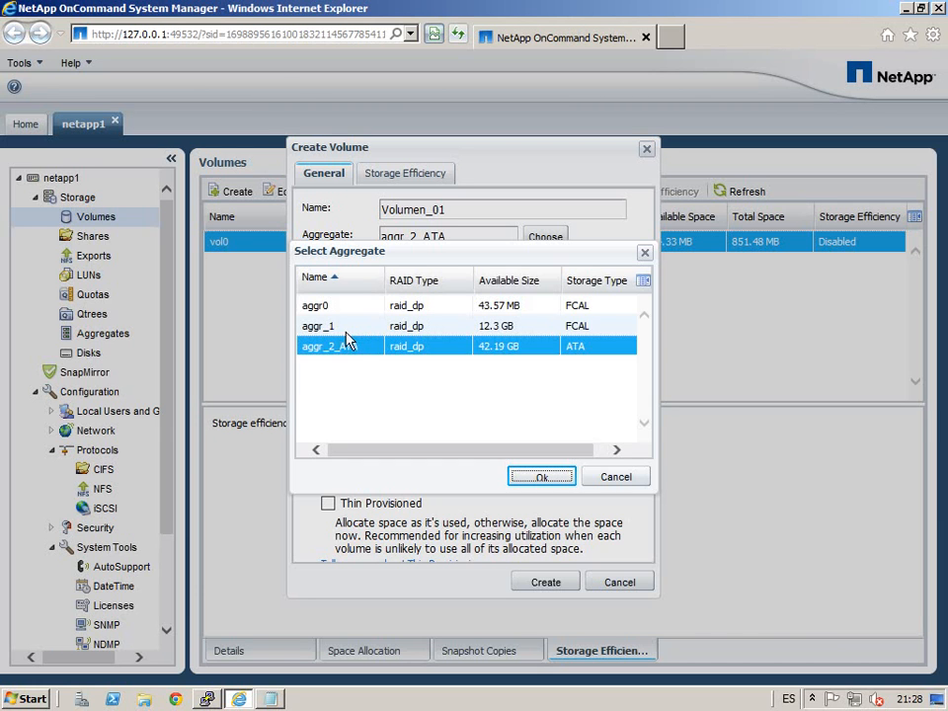
left_click(543, 482)
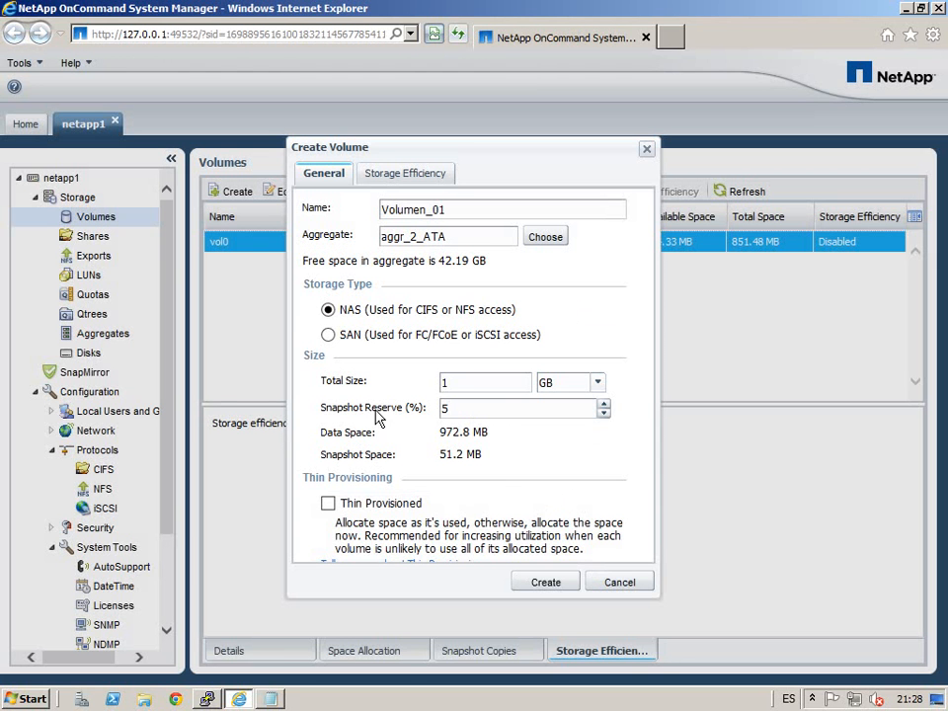
Step: Make it a 3 GB SAN volume with storage efficiency enabled, and create it
double_click(481, 386)
left_click_drag(337, 353, 469, 463)
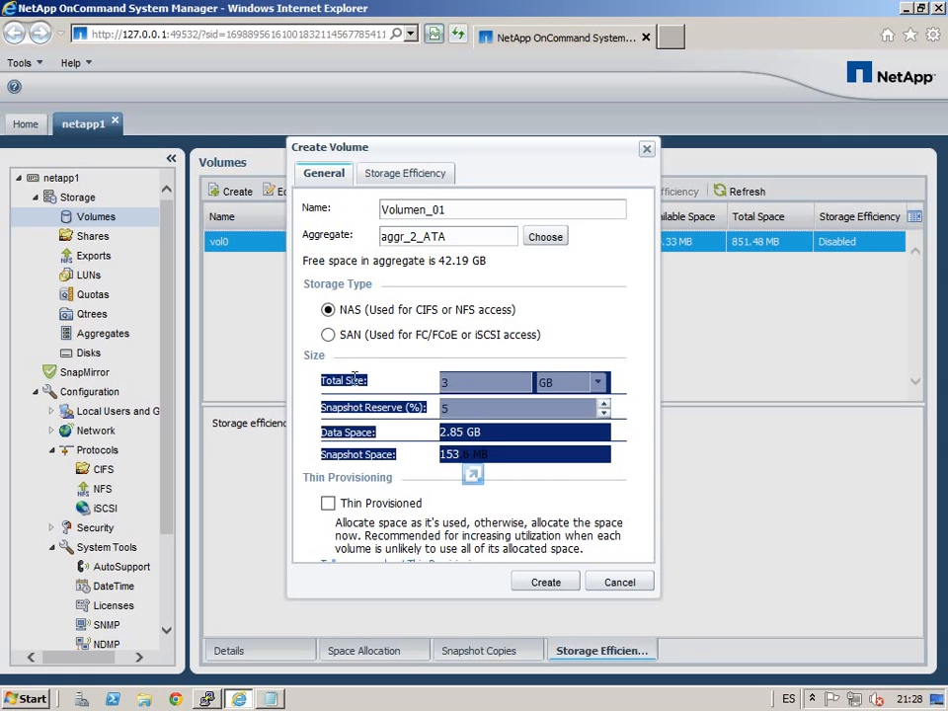
left_click(330, 334)
left_click(466, 415)
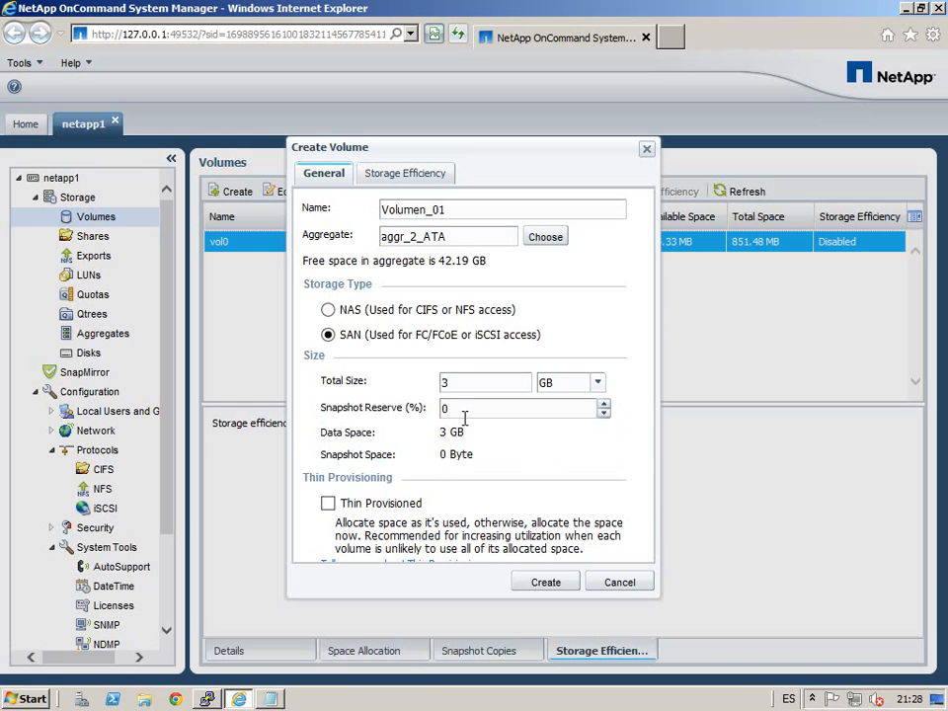
left_click(425, 178)
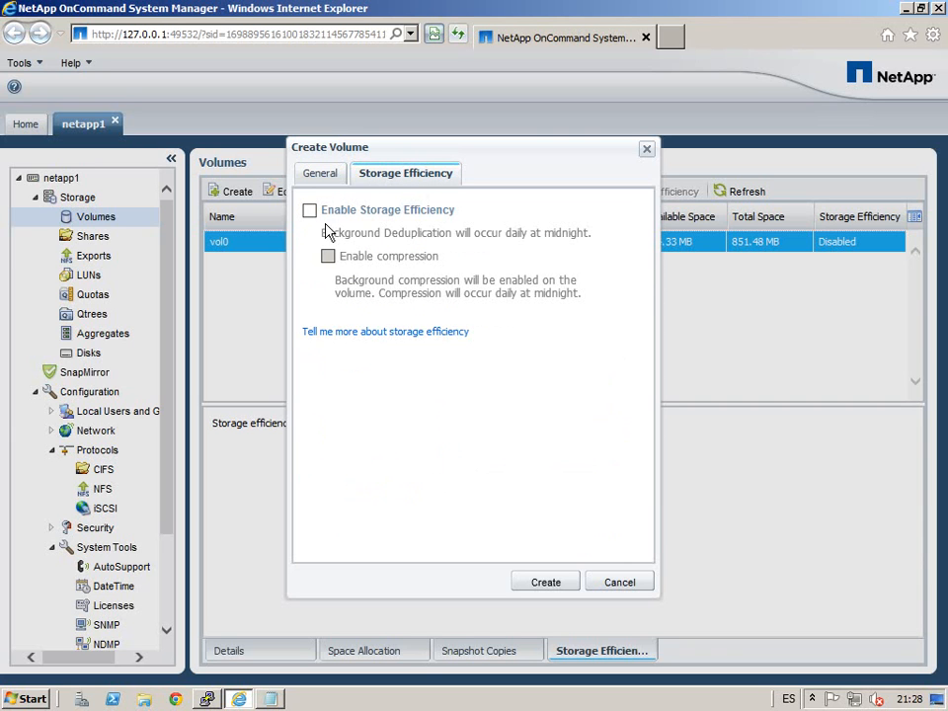
left_click(316, 216)
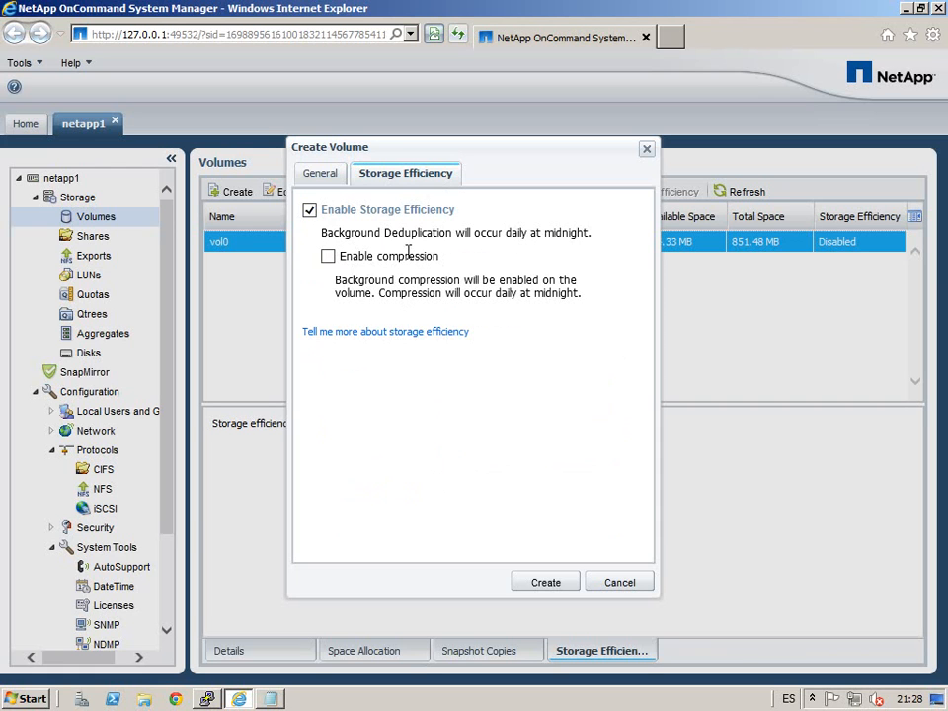
left_click(322, 178)
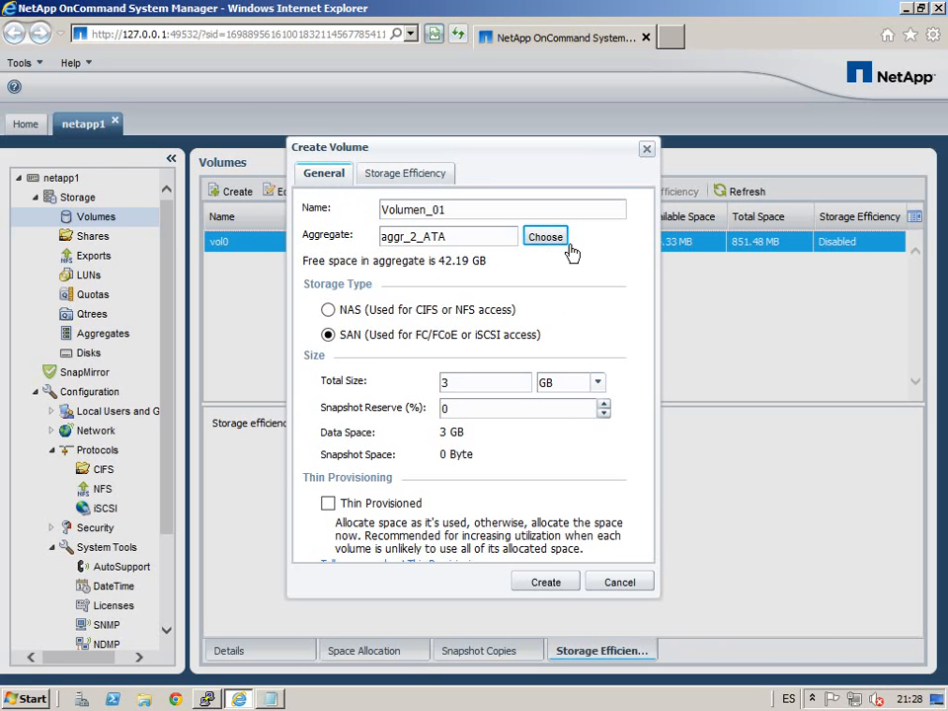
left_click(563, 593)
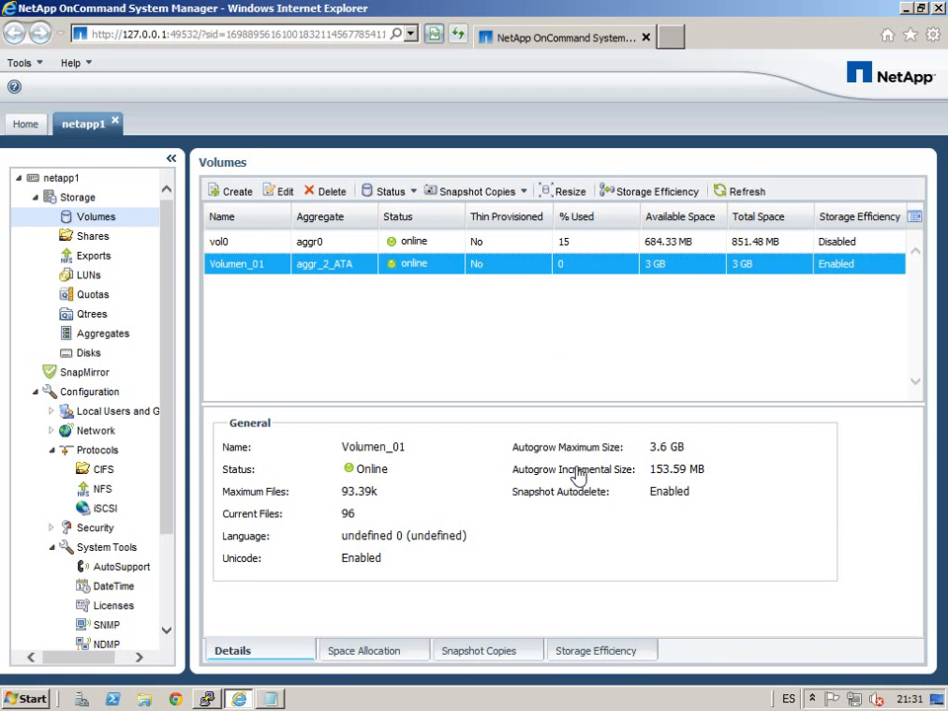
Step: Check Volumen_01's space allocation, snapshot copies and deduplication details (sun-sat@0, compression disabled)
left_click(378, 654)
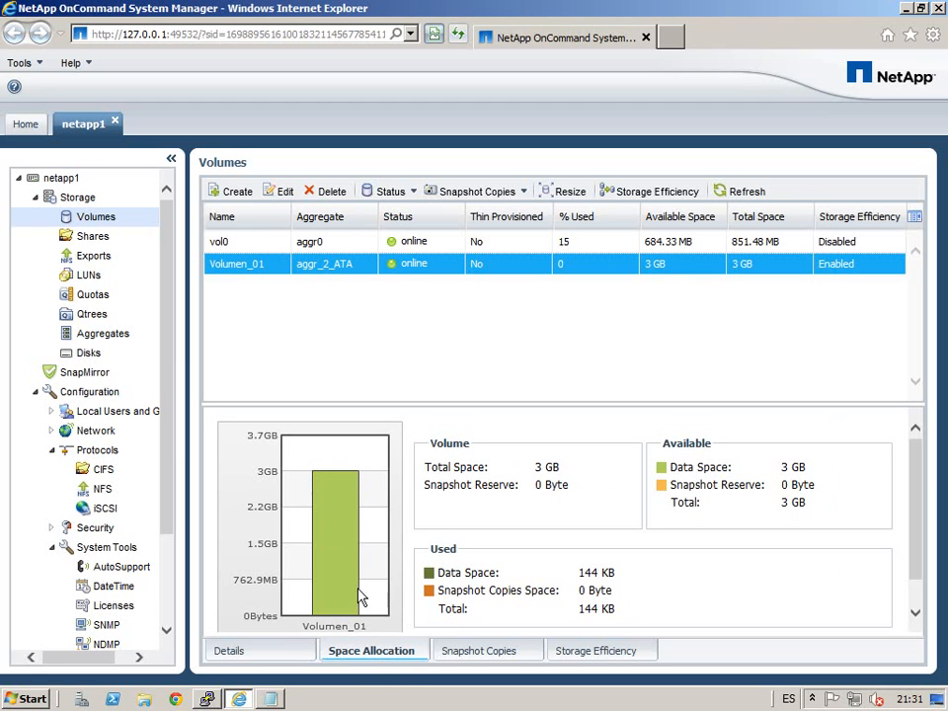
mouse_move(359, 493)
left_click(491, 658)
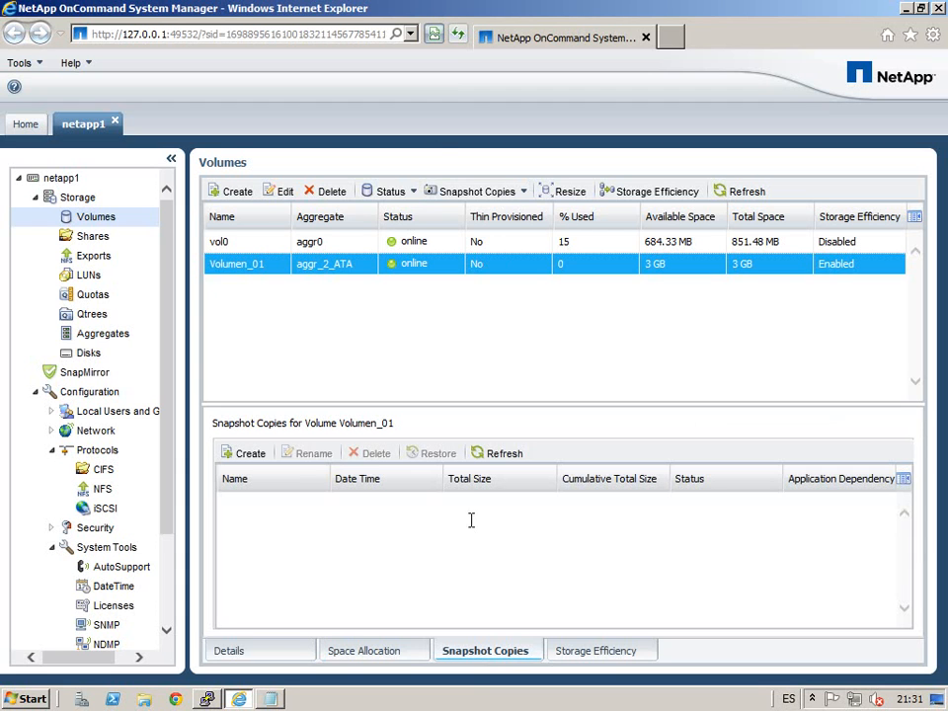
left_click(611, 662)
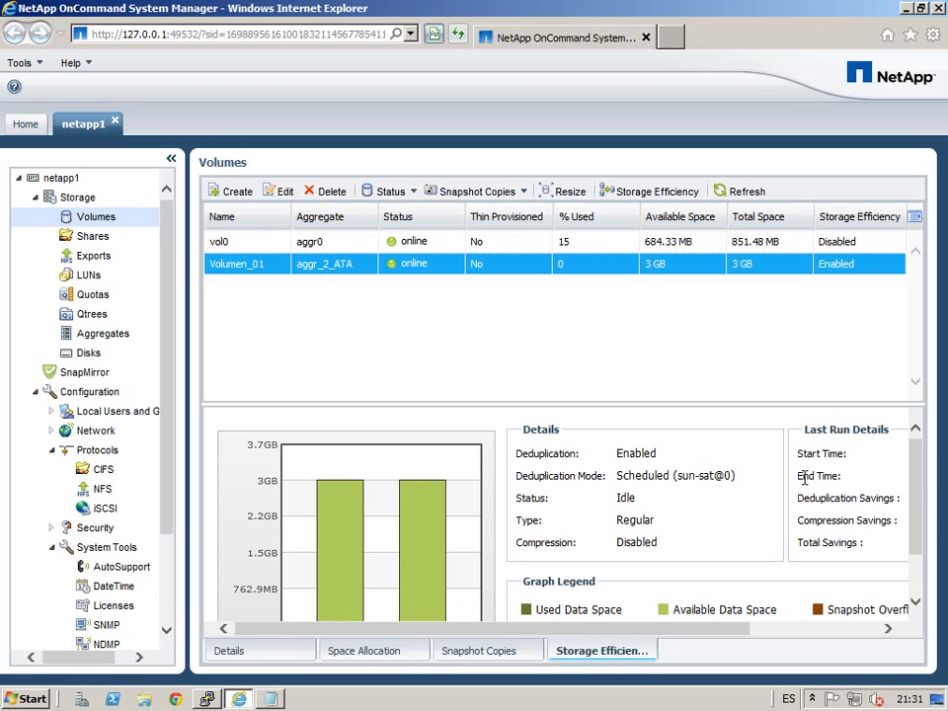
scroll(916, 481, "down", 2)
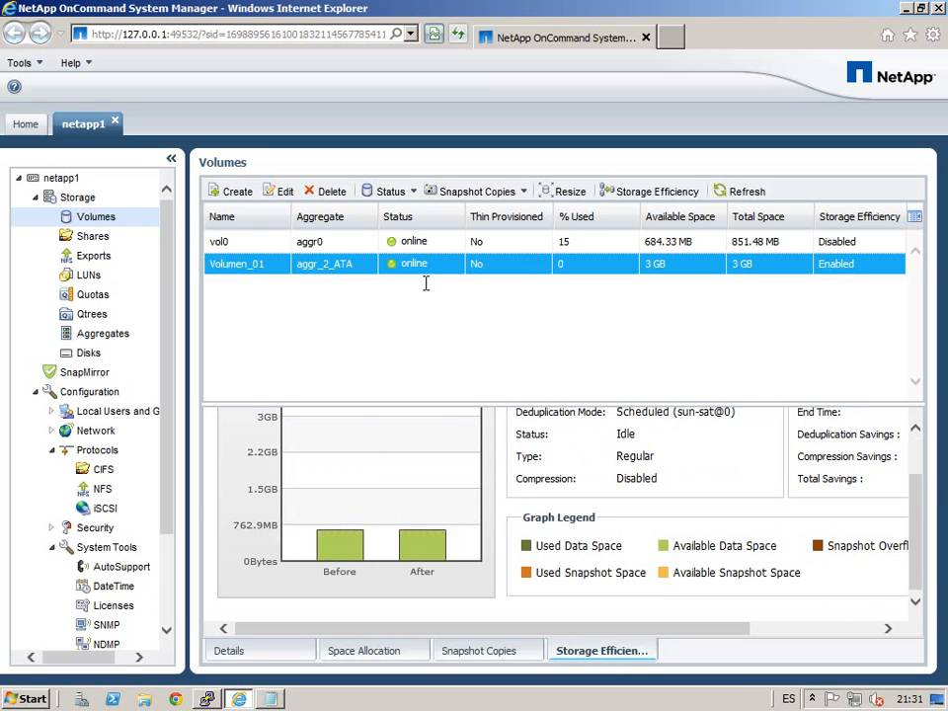
left_click_drag(539, 418, 515, 387)
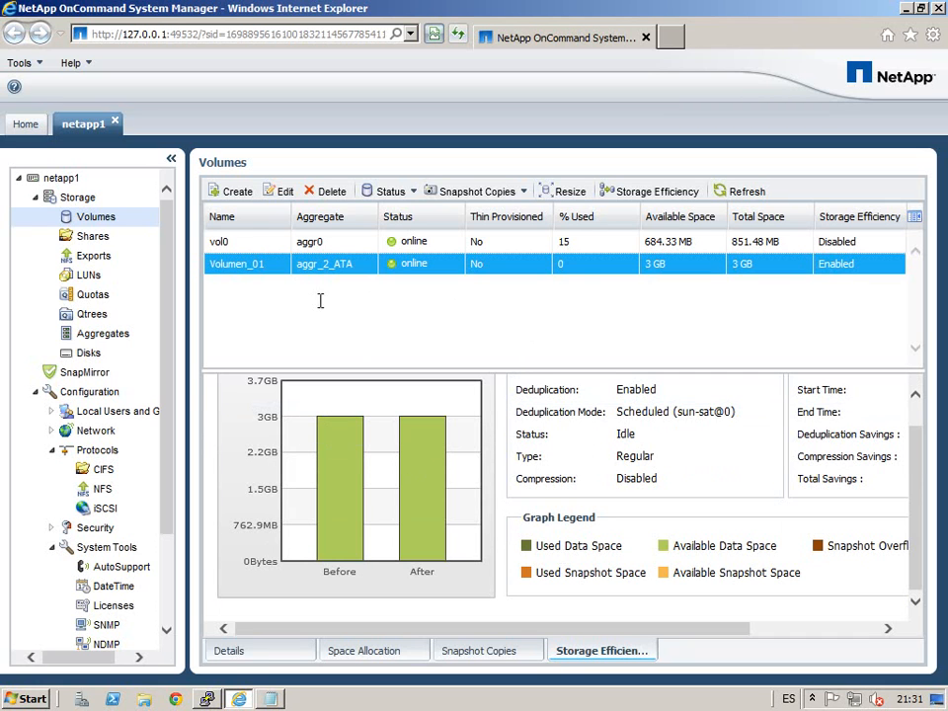
left_click(285, 192)
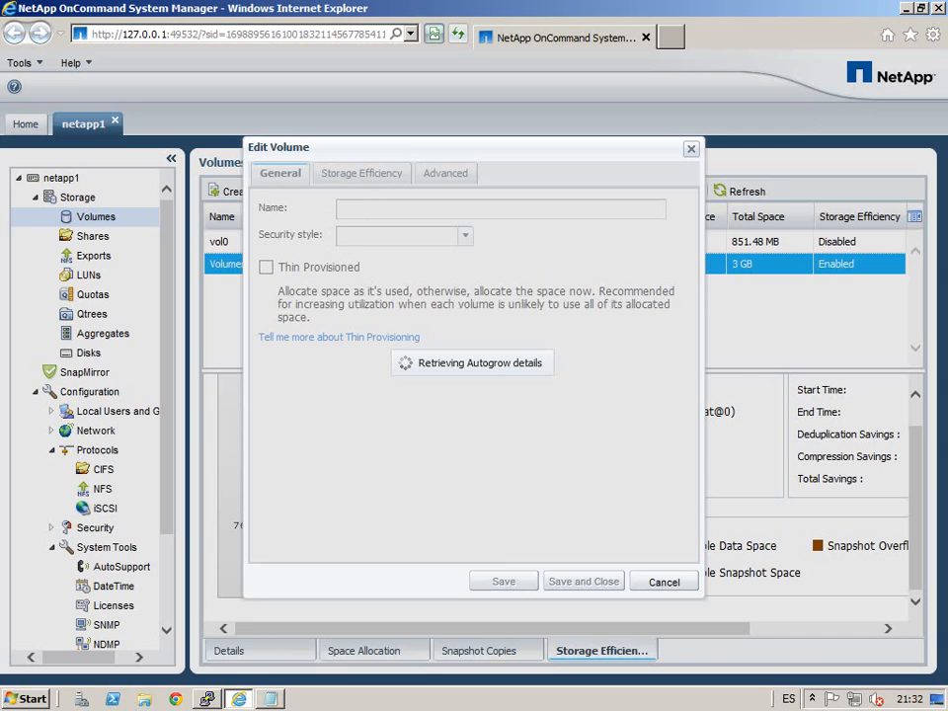
left_click(456, 188)
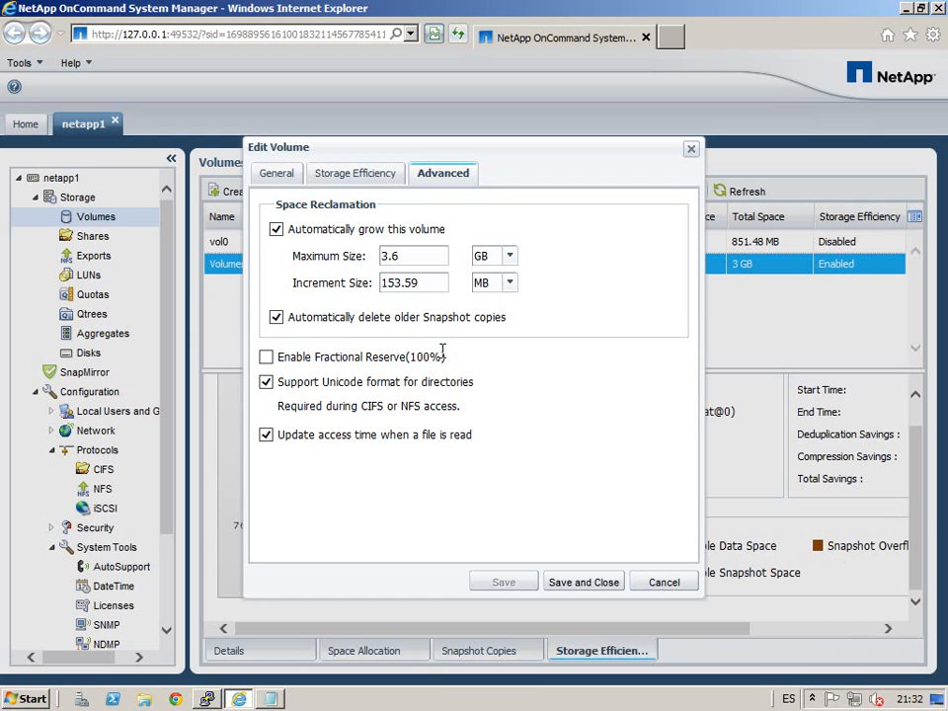
left_click(378, 175)
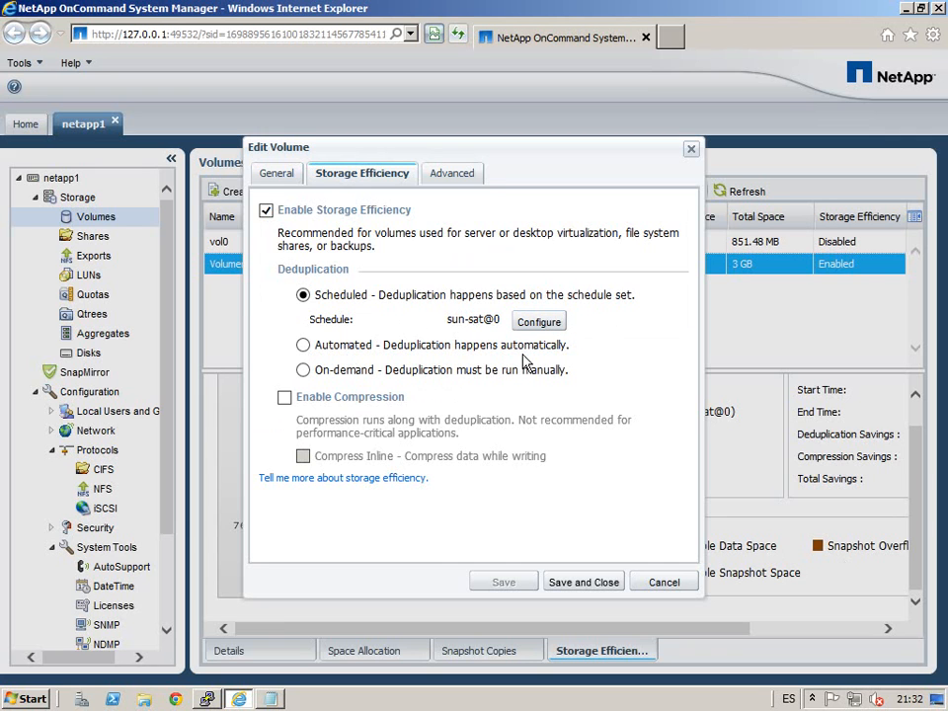
left_click(277, 172)
left_click(664, 582)
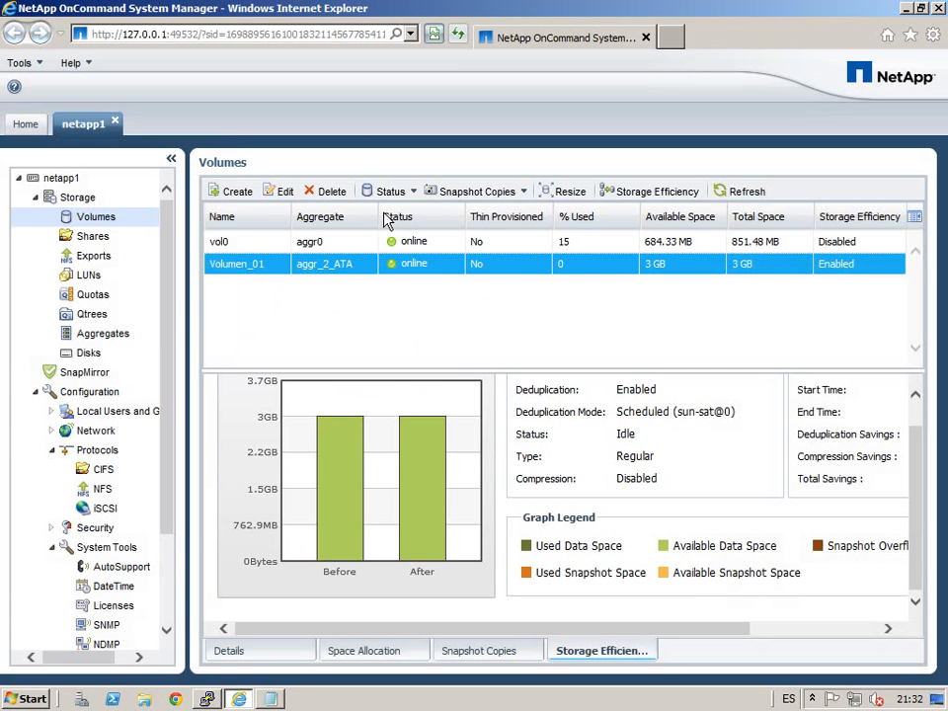
Step: Reduce Volumen_01's total capacity from 3 GB to 2 GB in the resize wizard
left_click(413, 191)
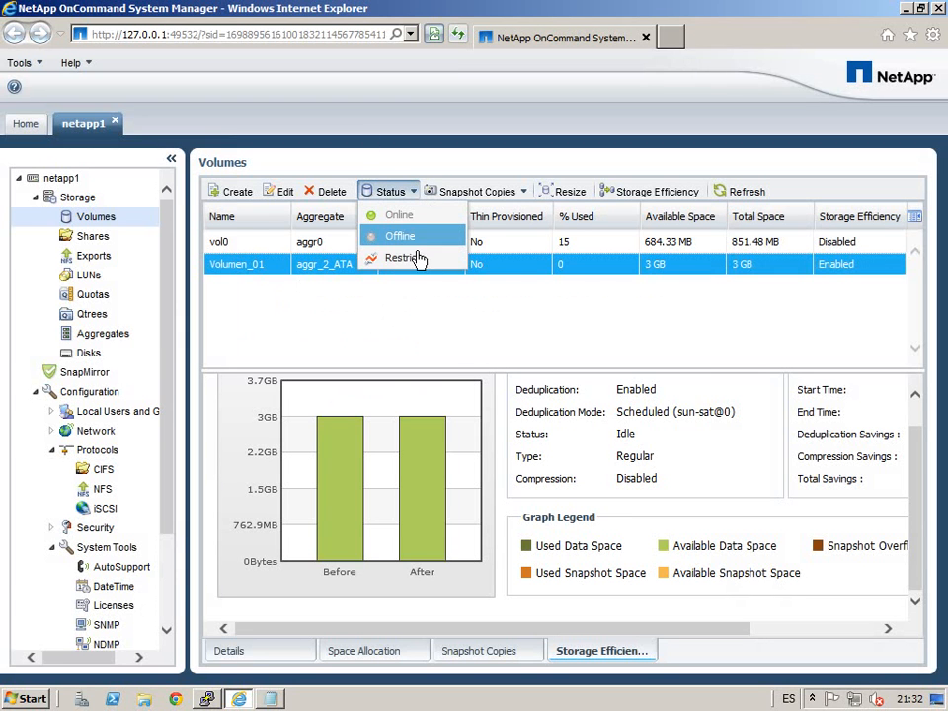
left_click(546, 165)
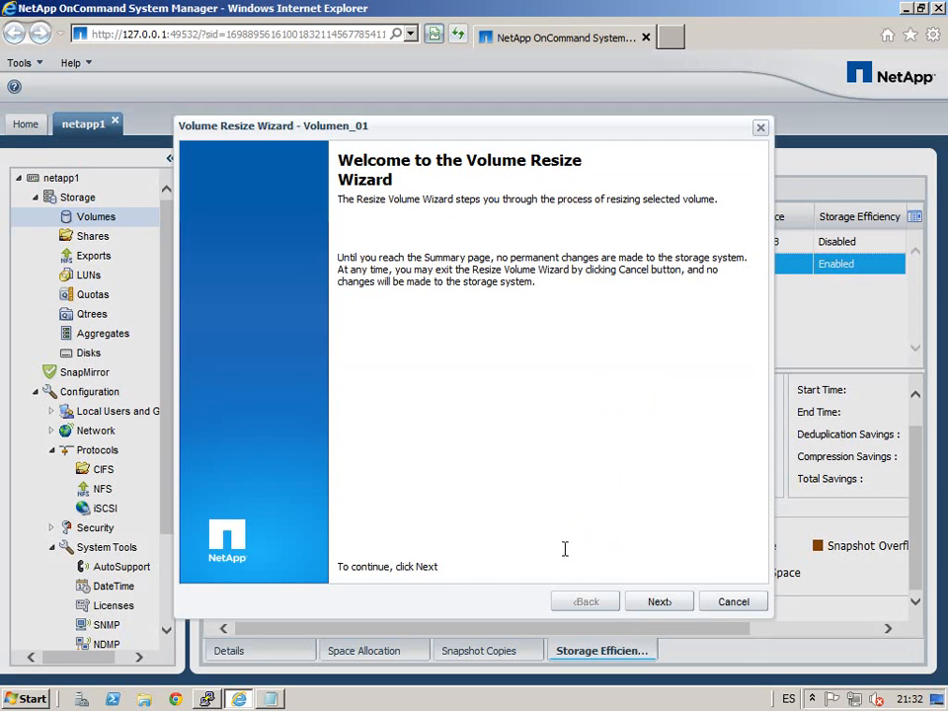
left_click(663, 605)
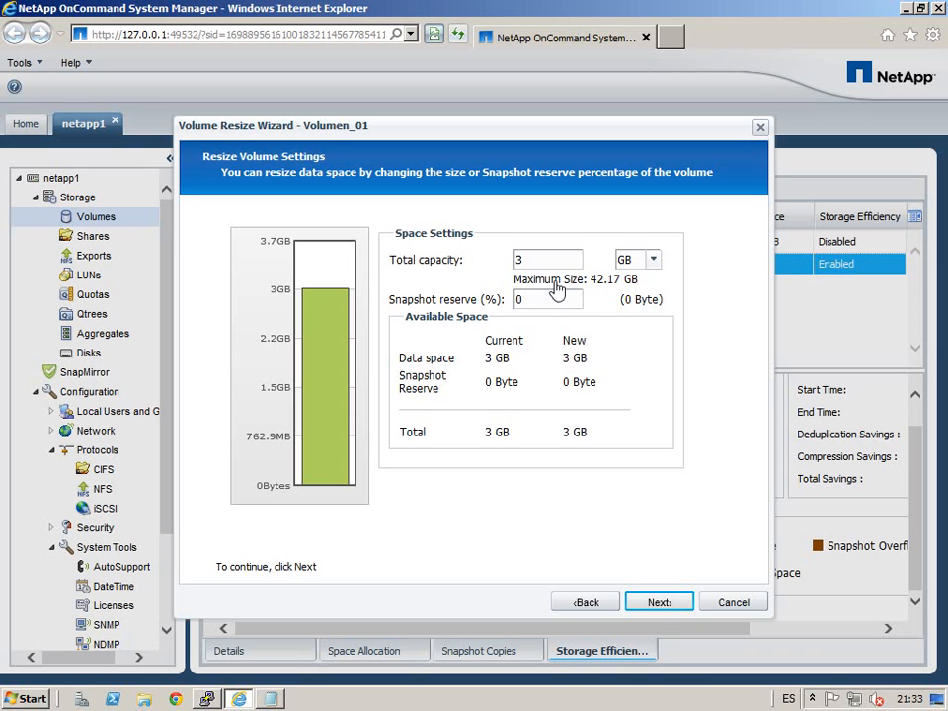
left_click_drag(513, 261, 569, 271)
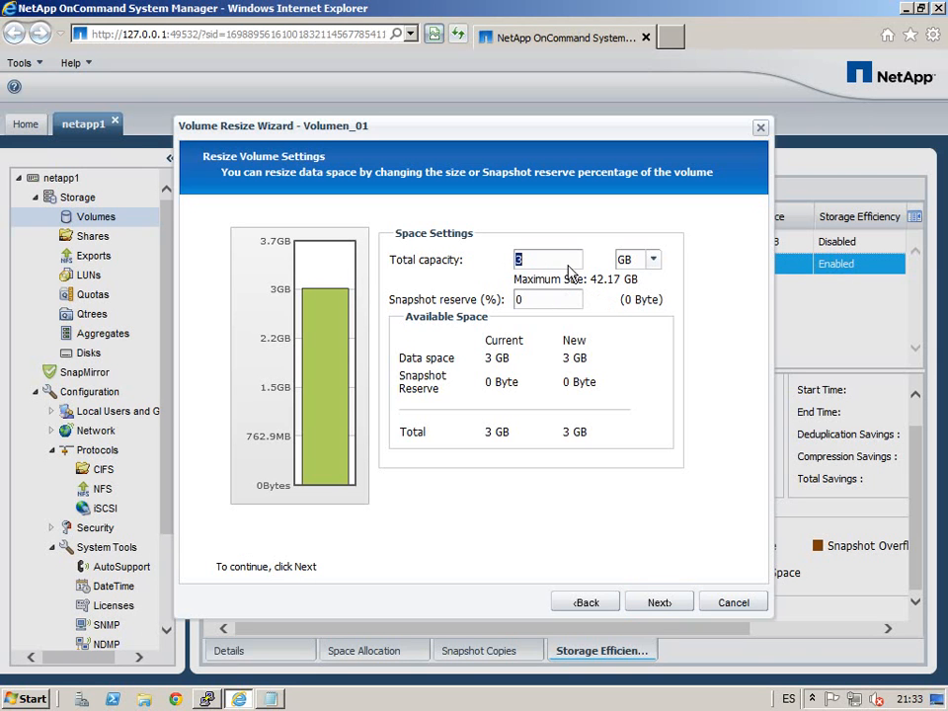
left_click(665, 265)
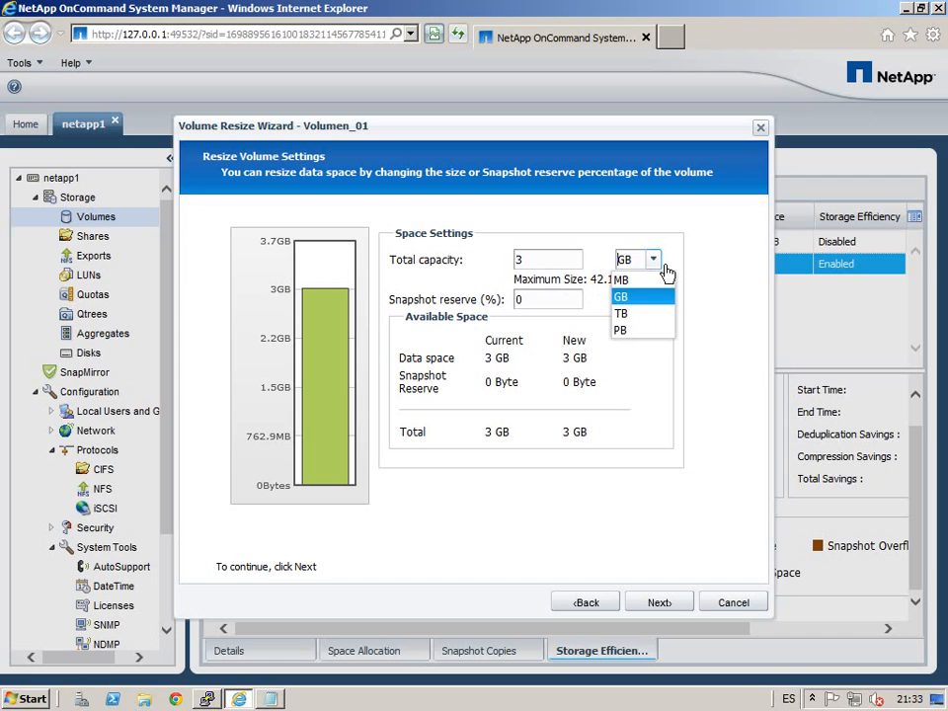
left_click(635, 301)
left_click_drag(570, 266, 392, 265)
type("2")
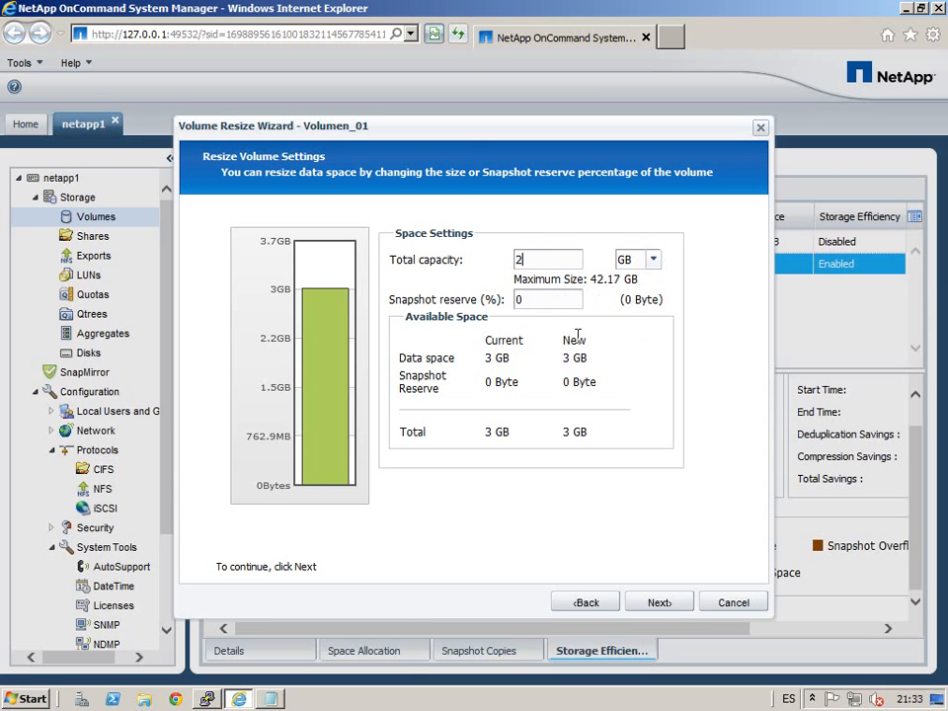
left_click(660, 604)
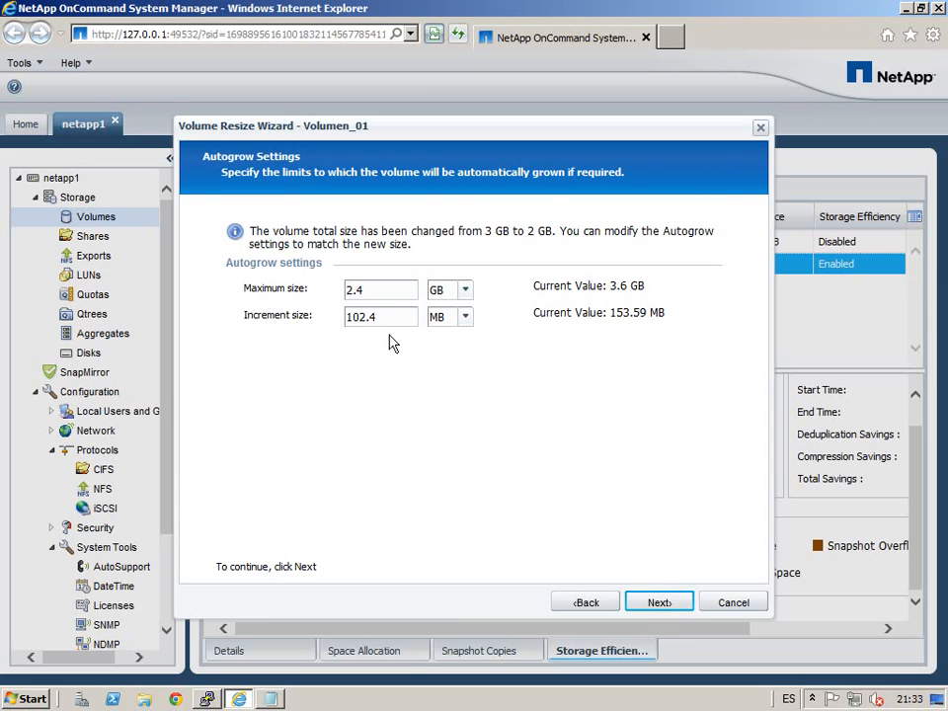
Step: Accept the 2.4 GB autogrow and snapshot pages, review the summary, and finish resizing to 2 GB
left_click(662, 604)
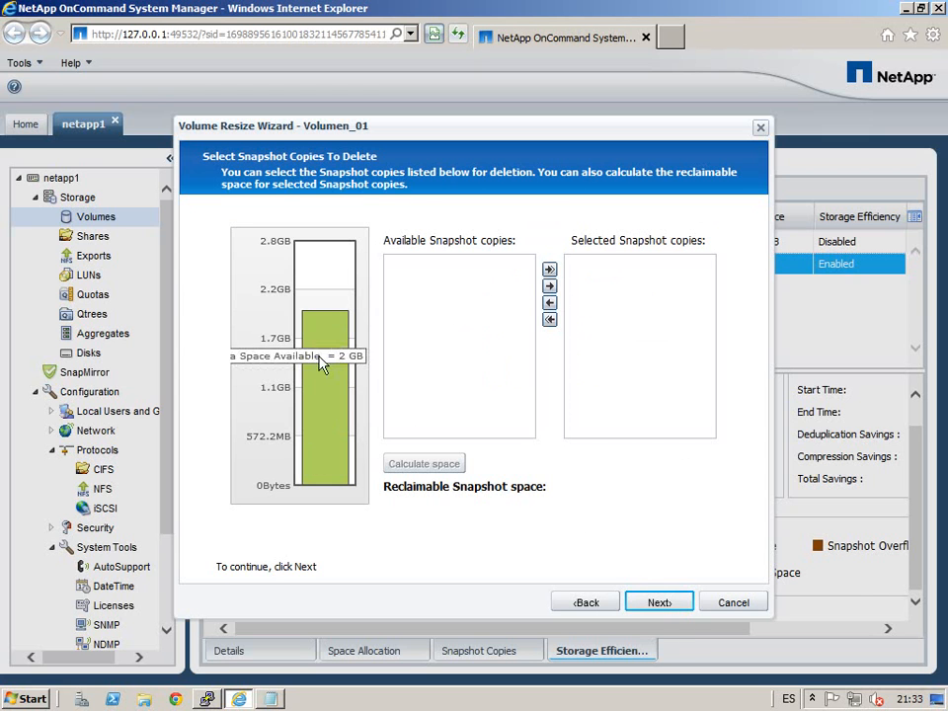
mouse_move(332, 338)
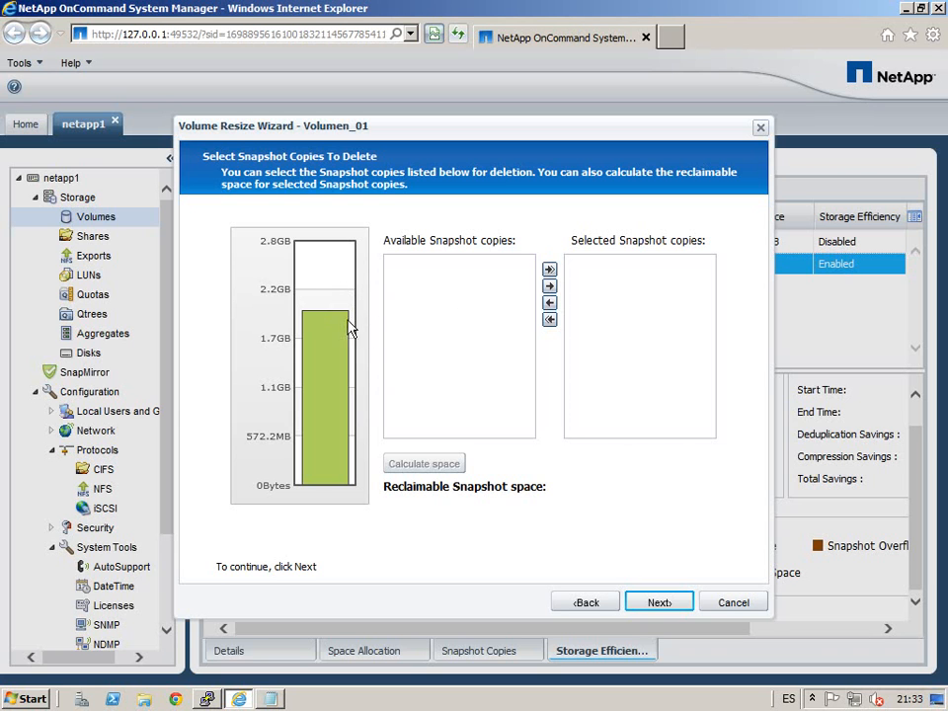
left_click(659, 602)
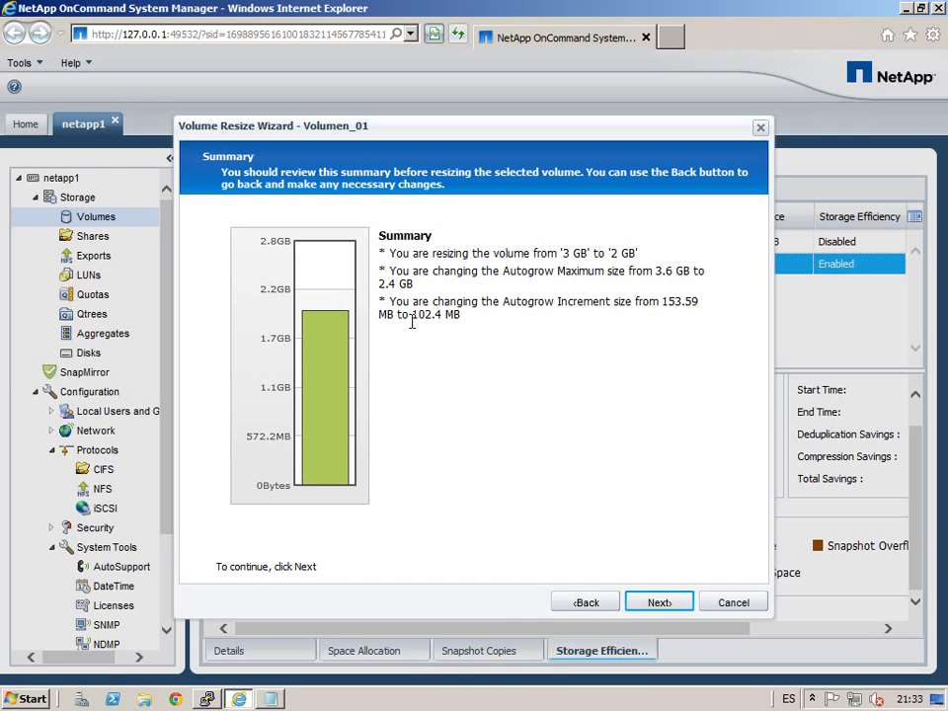
left_click_drag(664, 305, 690, 317)
left_click(685, 329)
left_click(660, 605)
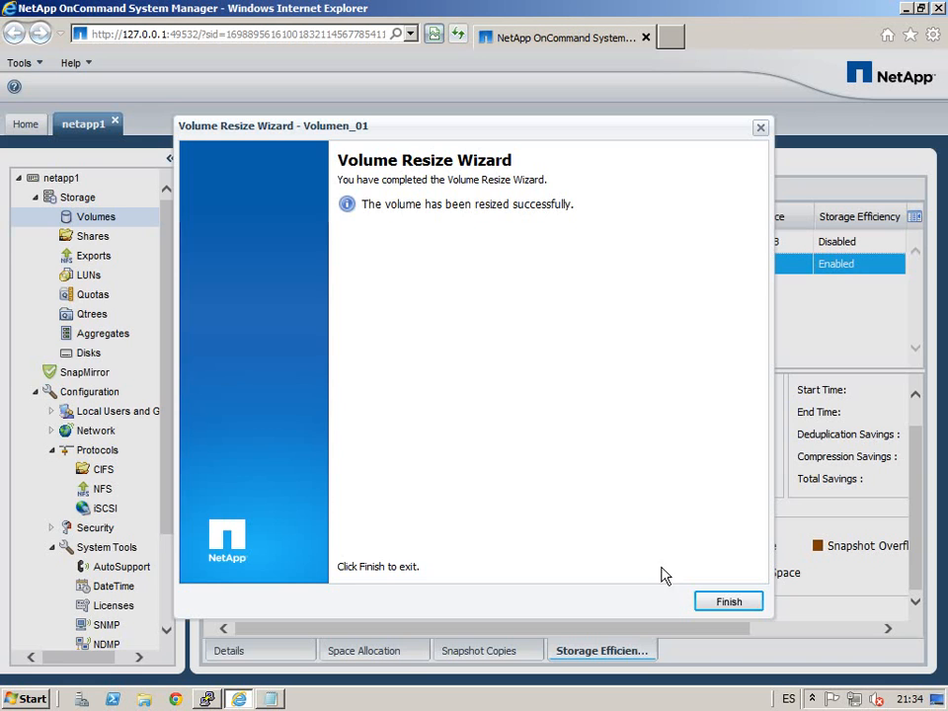
left_click(741, 605)
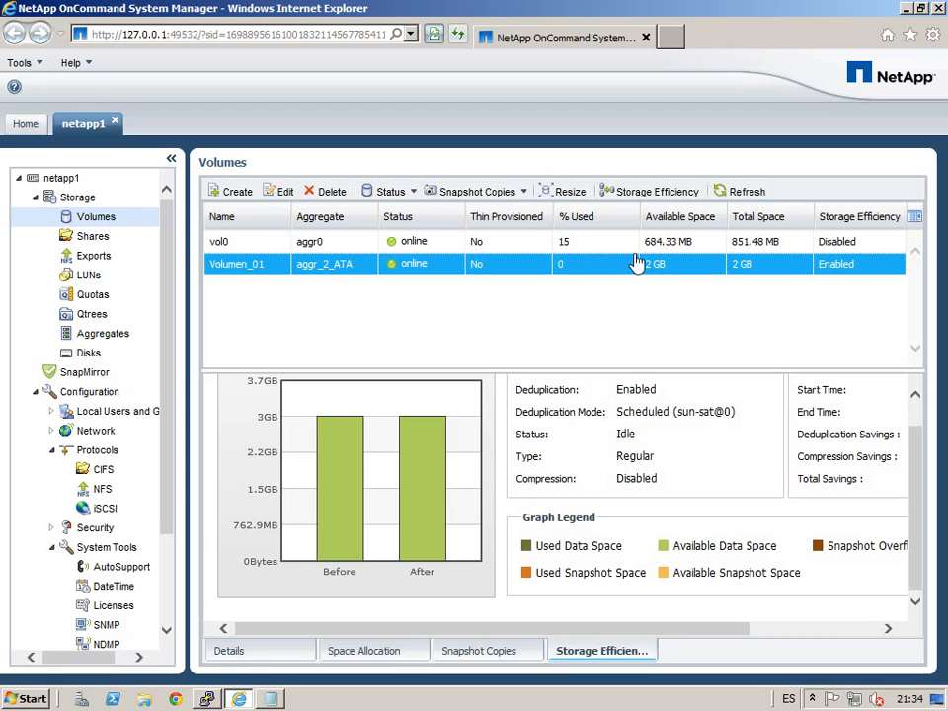
Step: Refresh, then open Volumen_01's snapshot settings and cancel, keeping 0% reserve and scheduled snapshots off
left_click(741, 189)
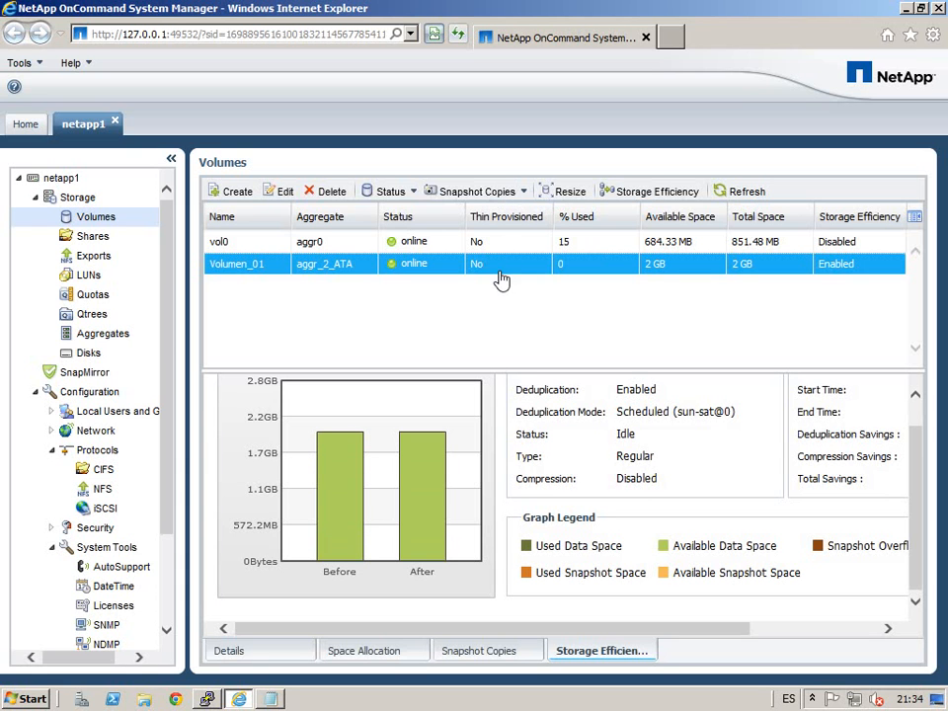
left_click(524, 191)
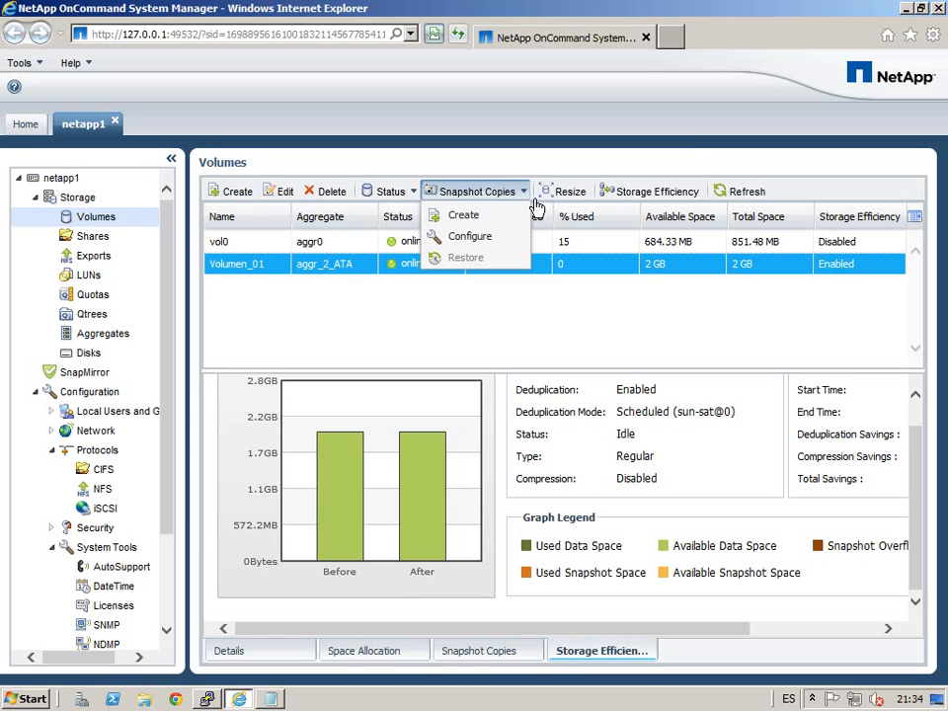
left_click(474, 244)
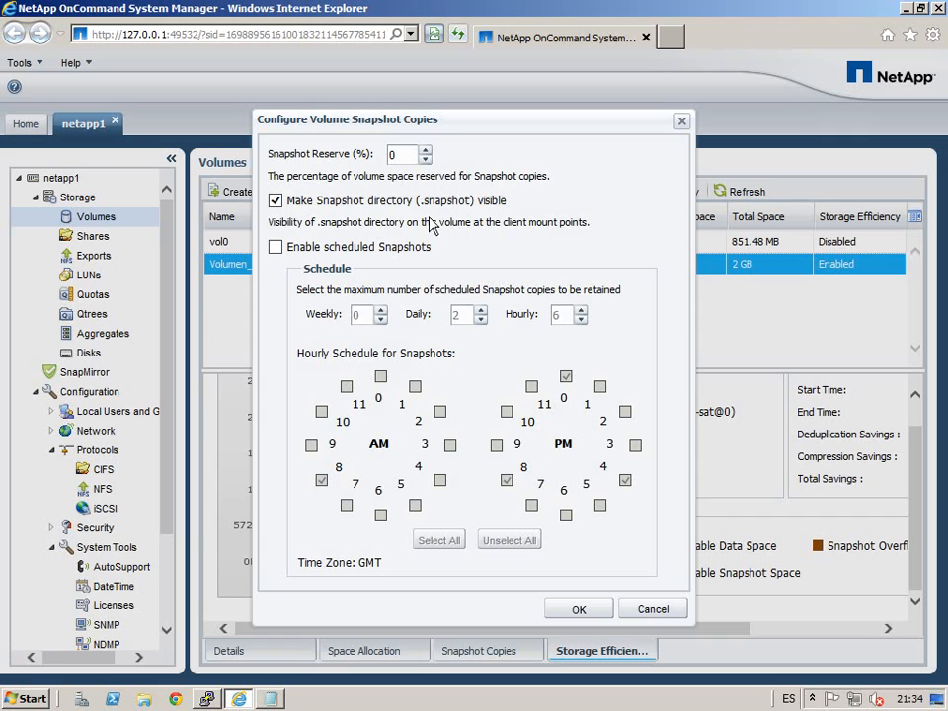
left_click_drag(424, 204, 436, 205)
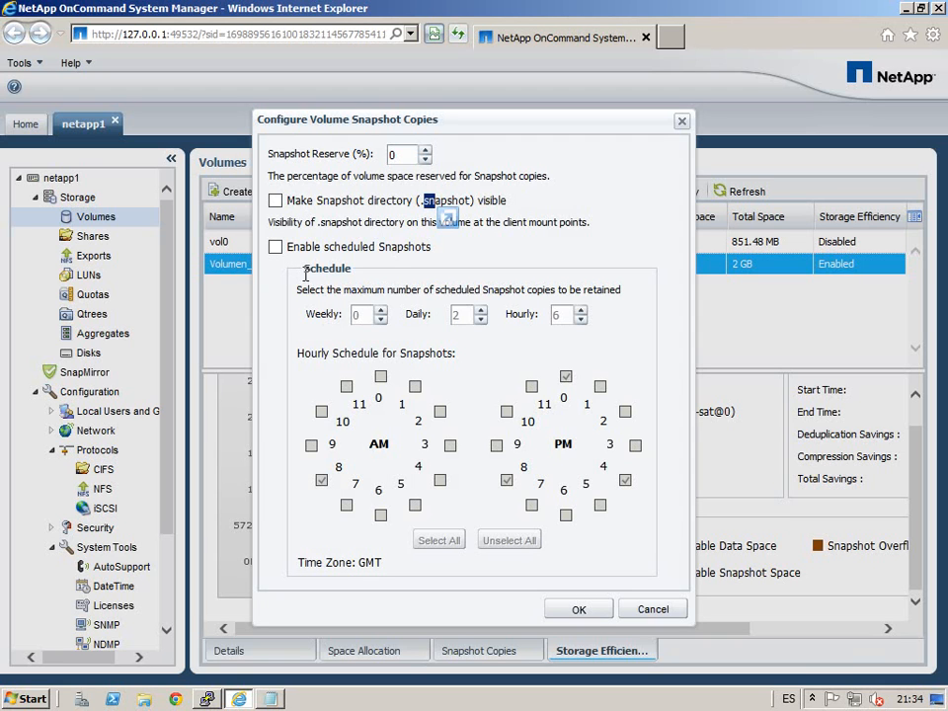
left_click(652, 612)
left_click(523, 193)
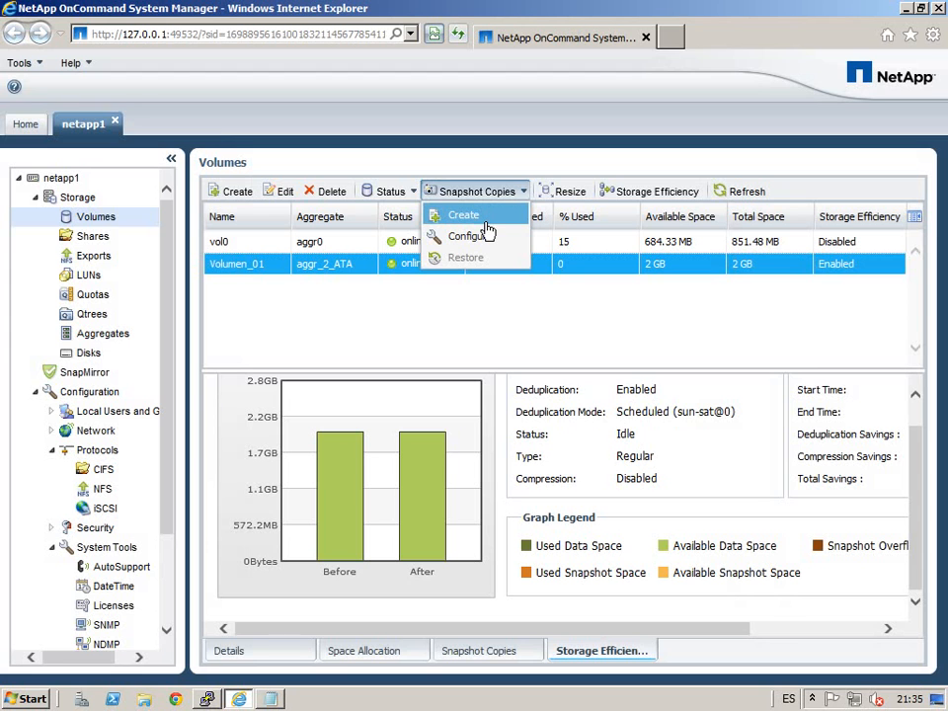
Step: Name the new snapshot copy Snapshot_1, replacing the space with an underscore, and create it
left_click(440, 218)
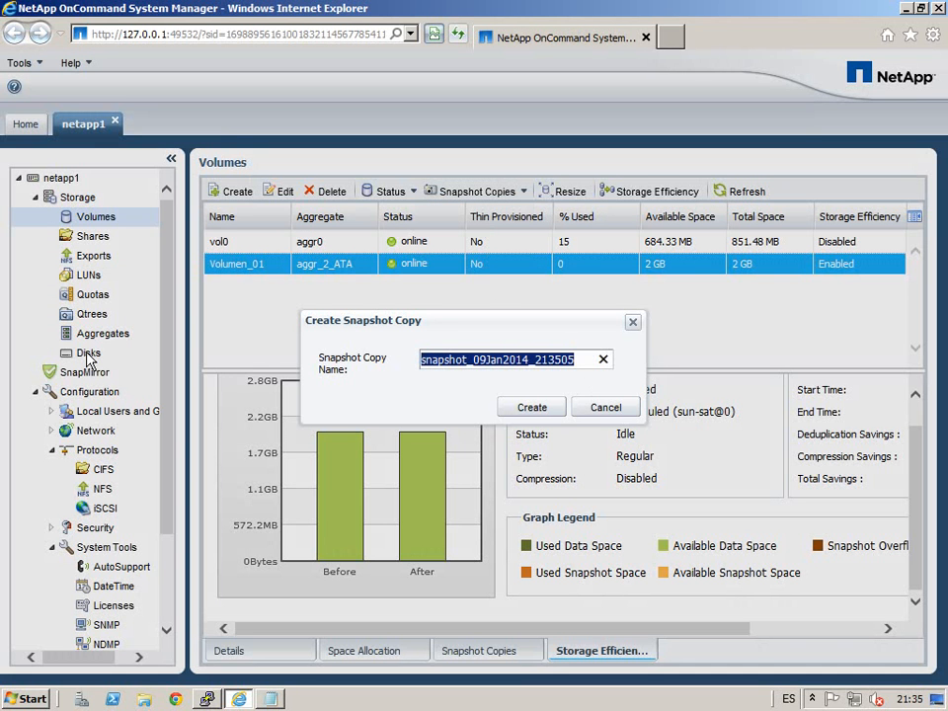
type("Sna")
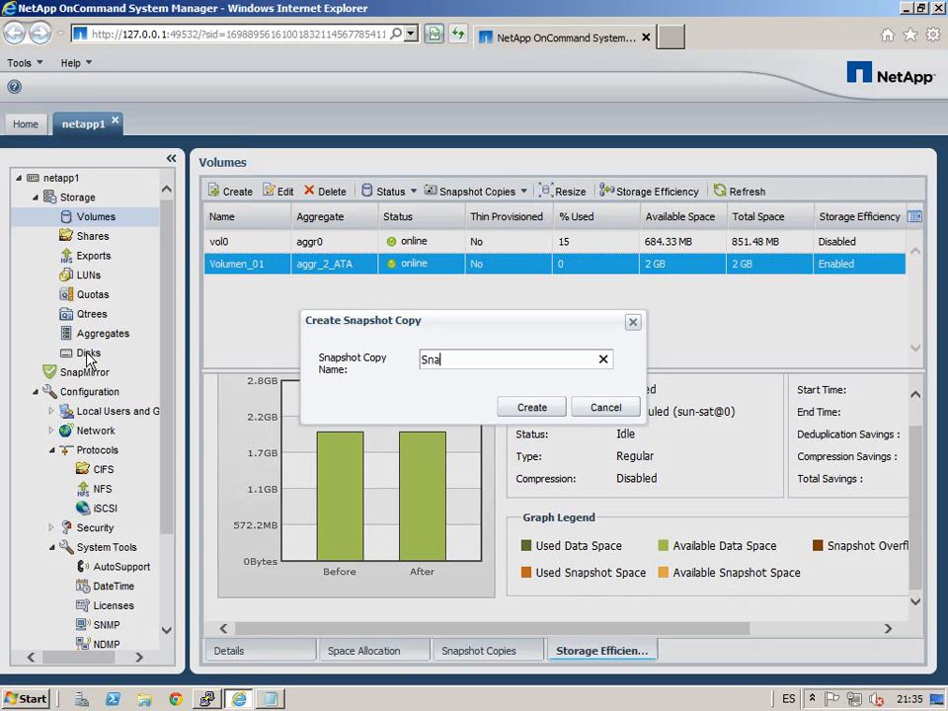
type("pshot 1")
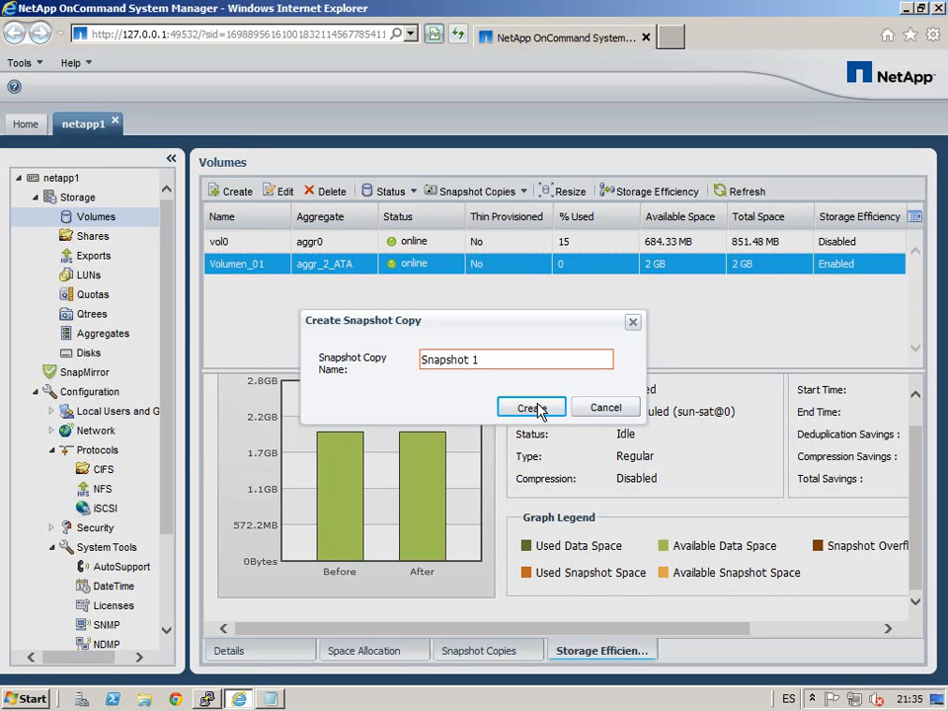
left_click(483, 365)
left_click(484, 377)
key("Left")
key("BackSpace")
type("_")
left_click(537, 415)
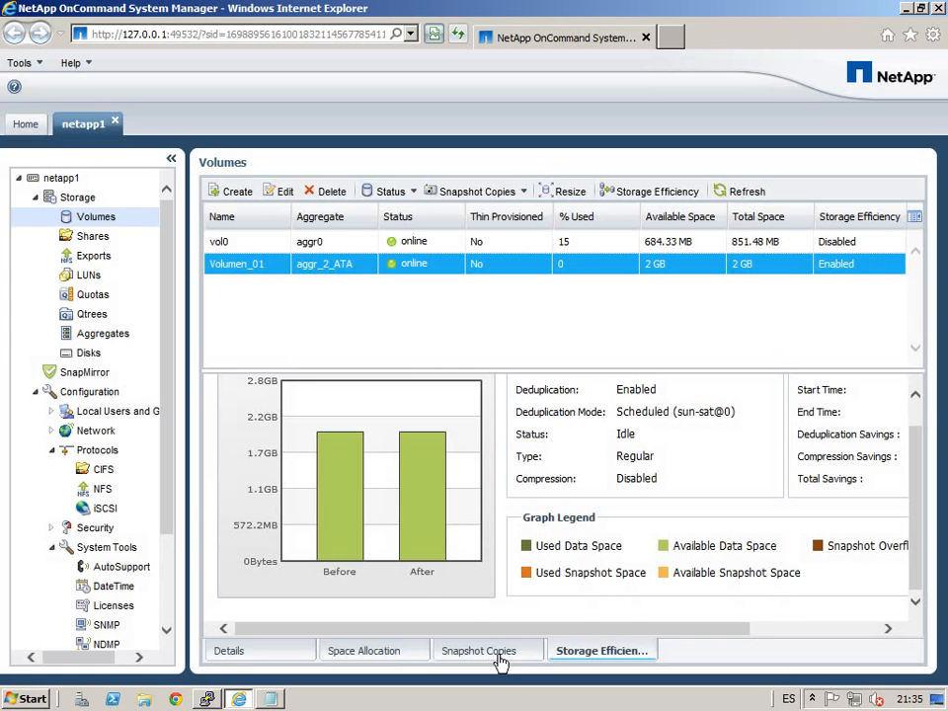
Step: Confirm Snapshot_1 appears in Volumen_01's snapshot copies, then go to the Qtrees page
left_click(504, 662)
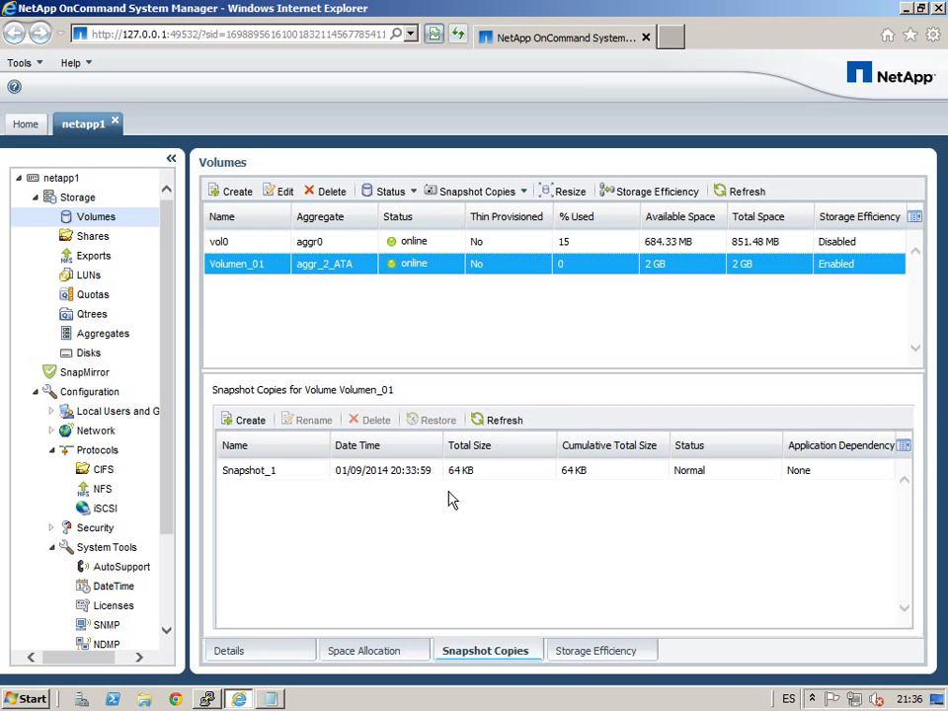
left_click(92, 314)
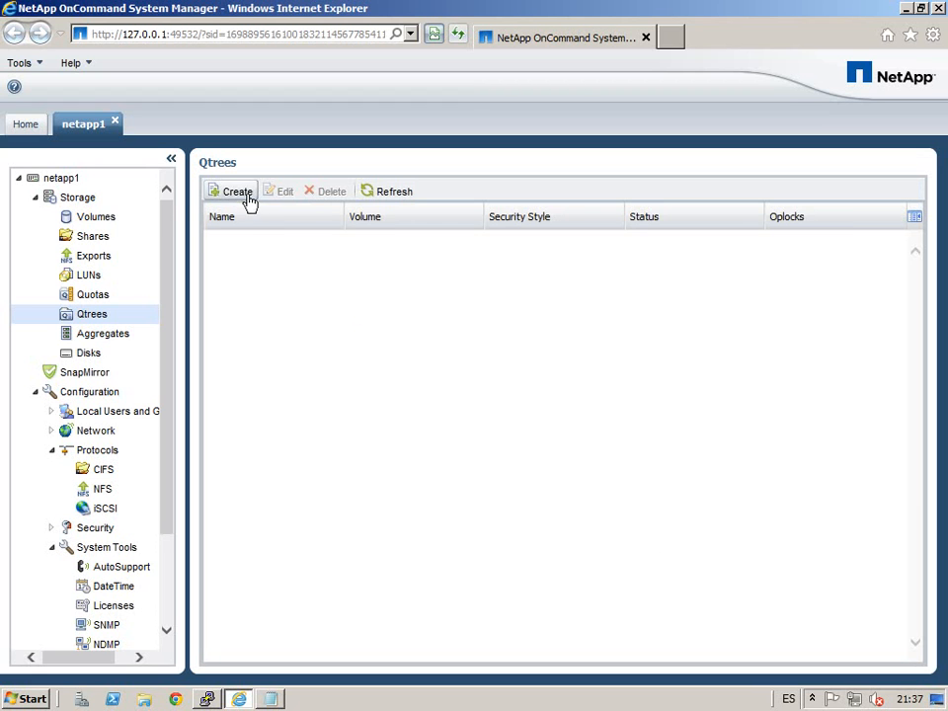
Step: Start a new qtree from the empty Qtrees list
left_click(251, 194)
Step: Name the qtree Qtree_jose and place it on Volumen_01
left_click_drag(525, 257, 228, 238)
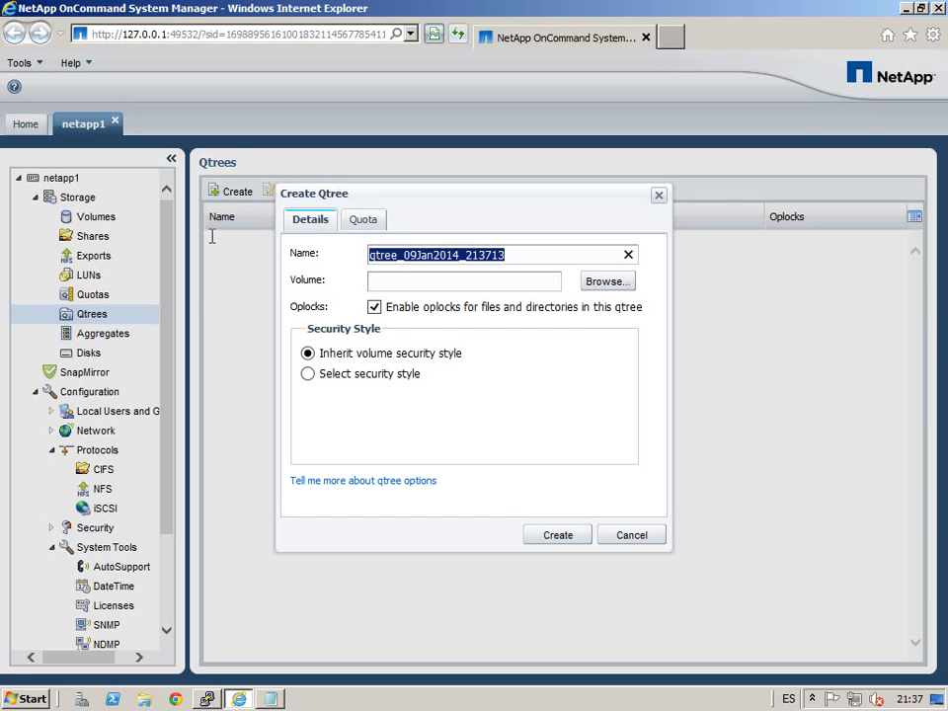
type("Qt")
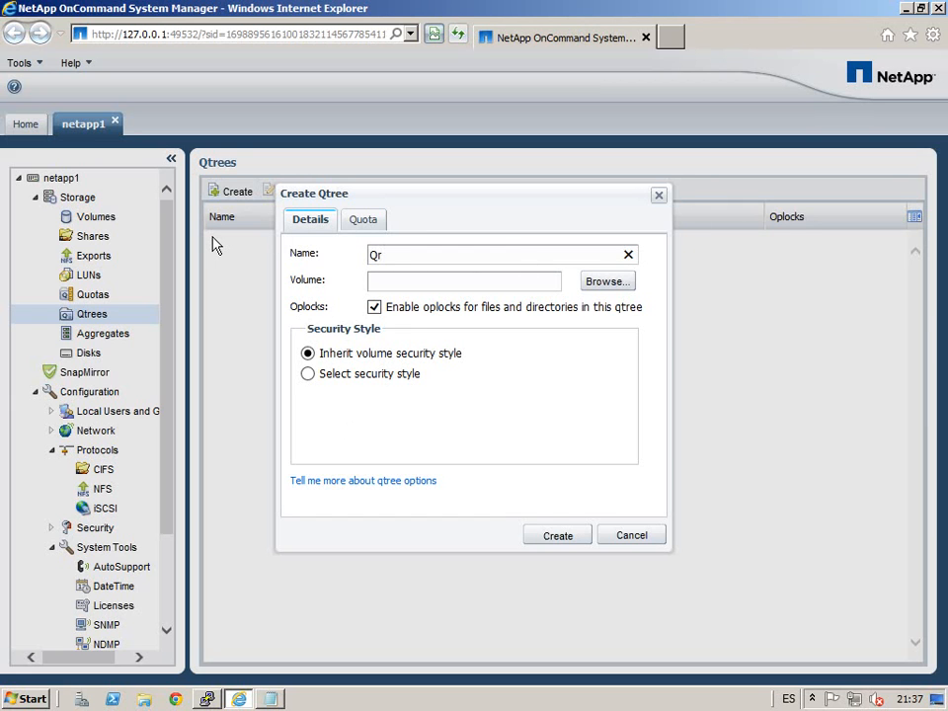
type("tree_jose")
left_click(623, 289)
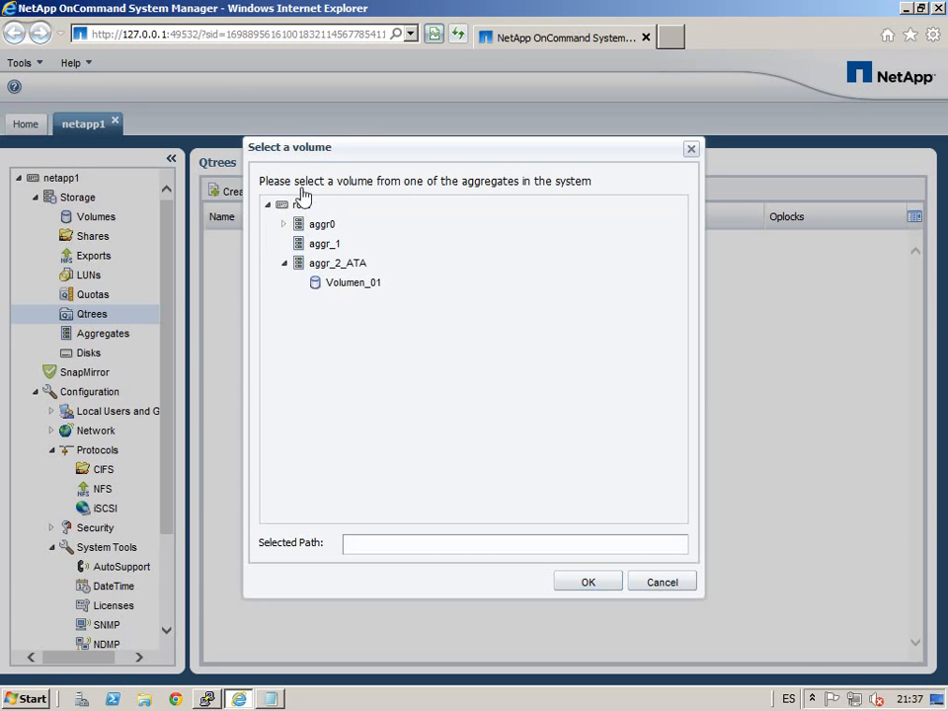
left_click(361, 285)
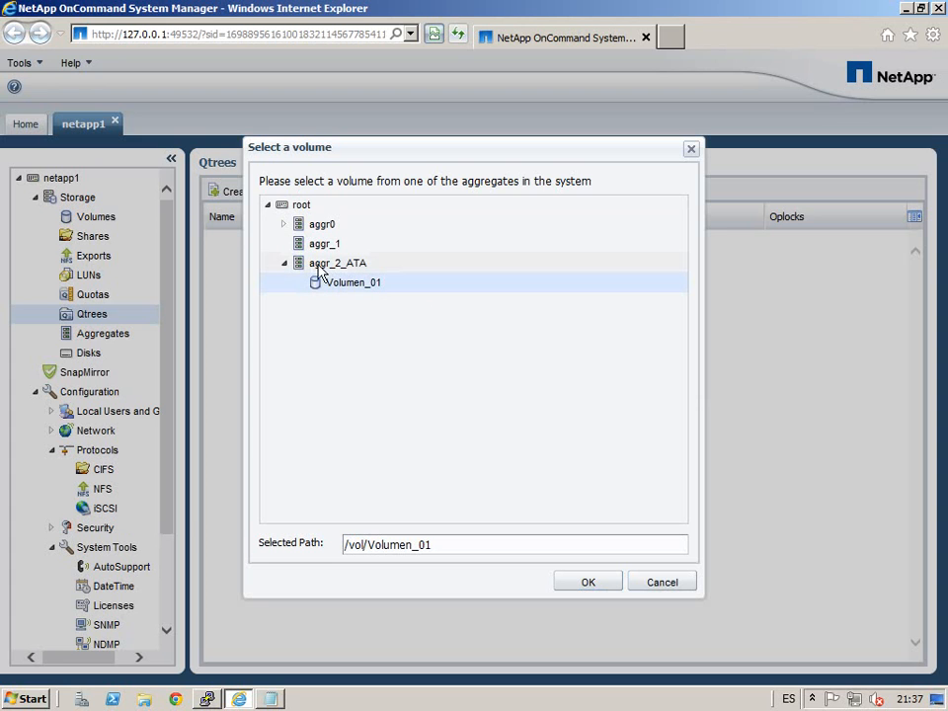
left_click(588, 582)
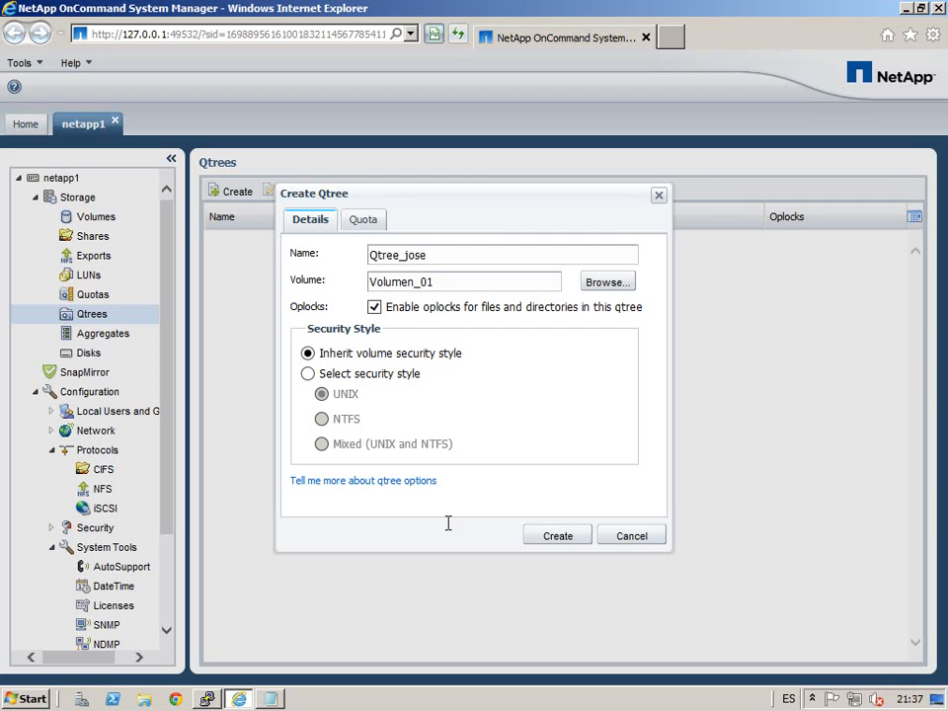
Step: Set the qtree's security style to Mixed (UNIX and NTFS) and view its quota settings
left_click(308, 374)
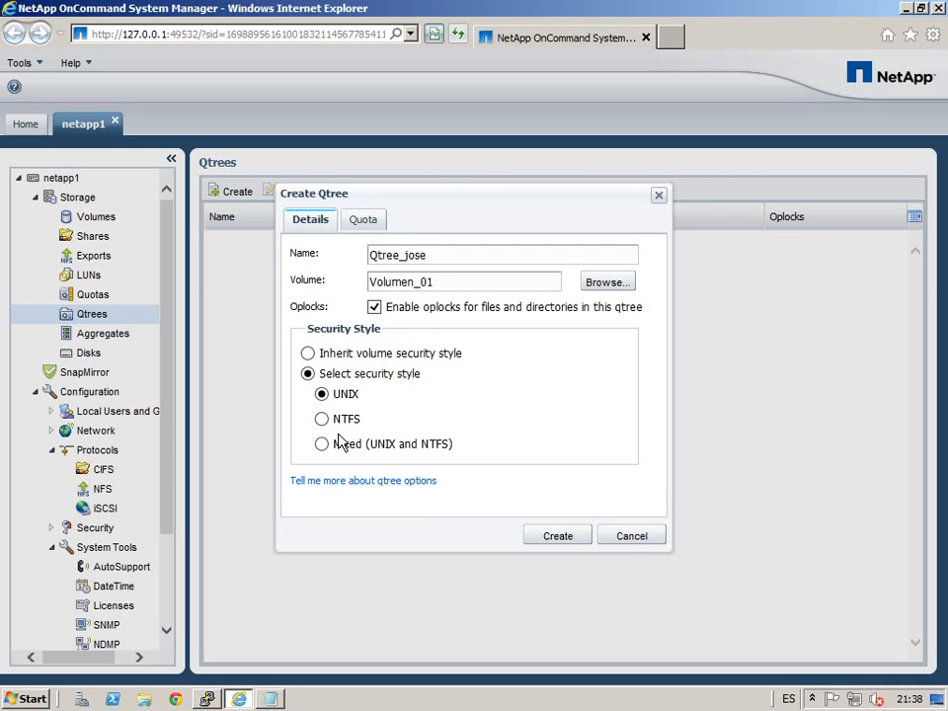
left_click(329, 426)
left_click(329, 448)
left_click(373, 223)
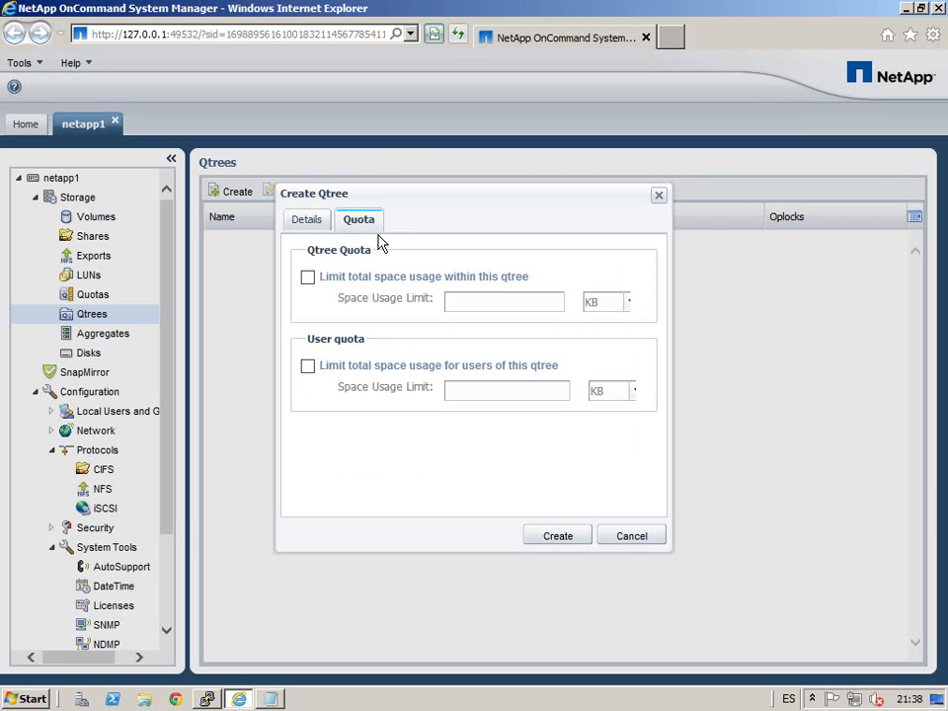
Step: Enable a 100 MB space limit for the whole qtree
left_click(316, 282)
left_click(630, 304)
left_click(604, 339)
left_click(512, 310)
type("100")
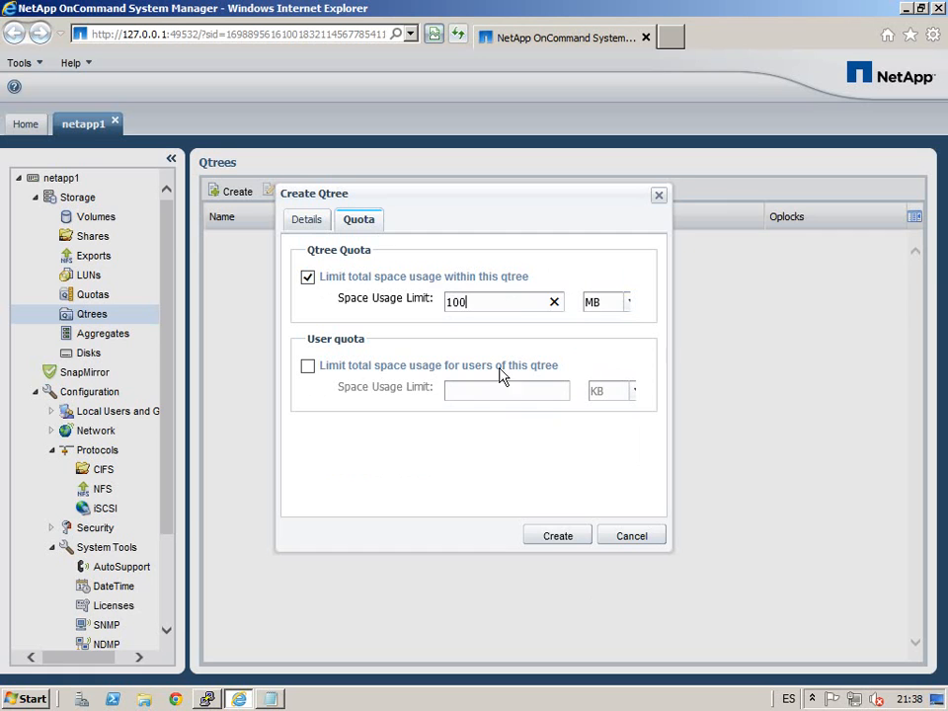
Step: Add a 10 MB per-user limit, create the qtree, and open Qtree_jose for editing
left_click(307, 366)
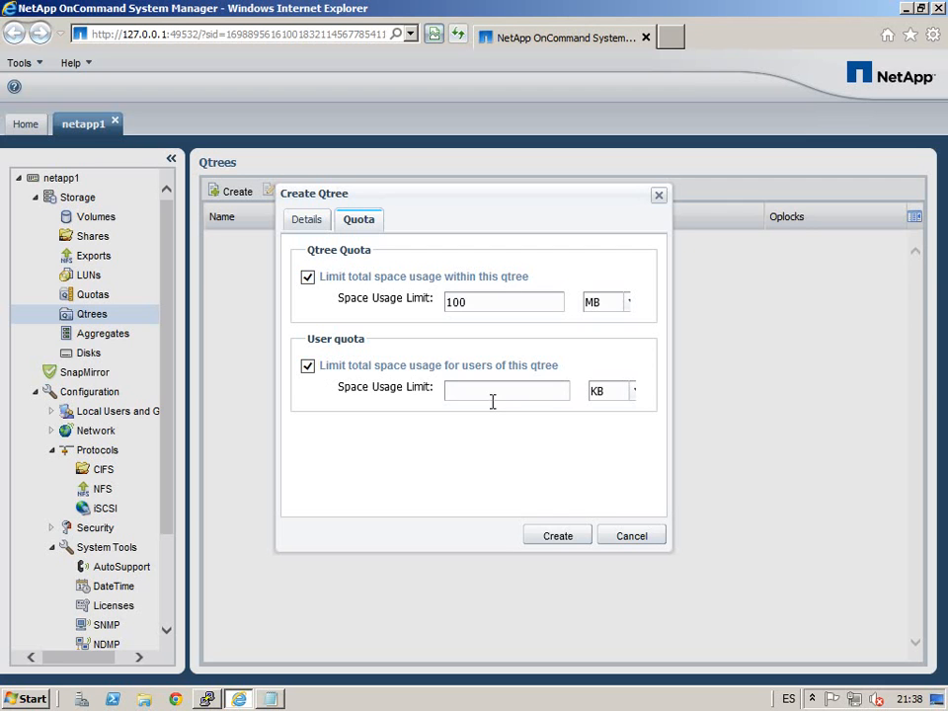
left_click(634, 394)
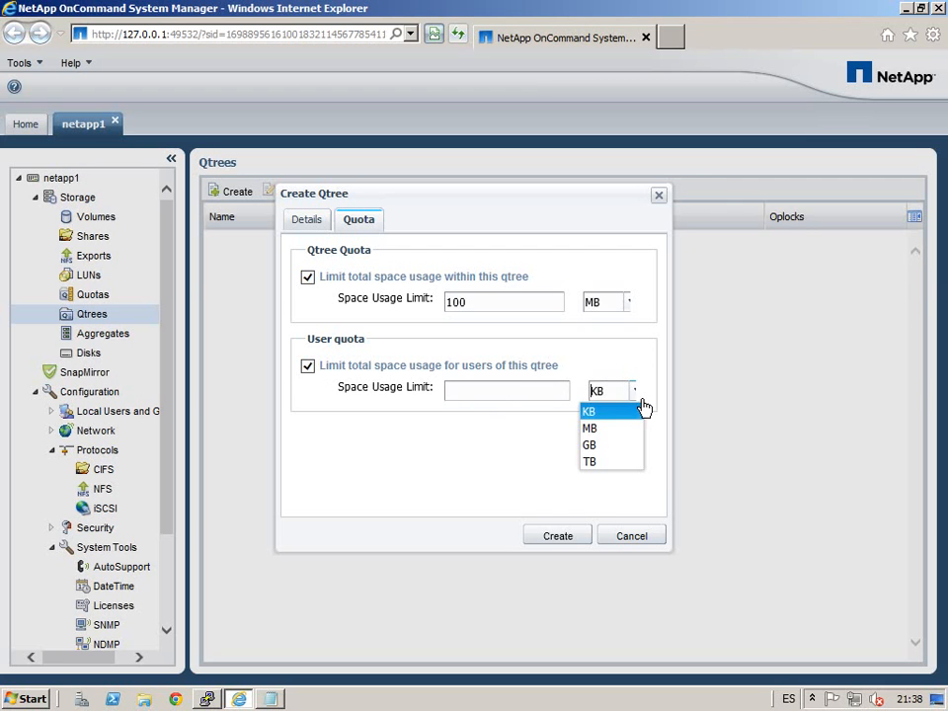
left_click(604, 428)
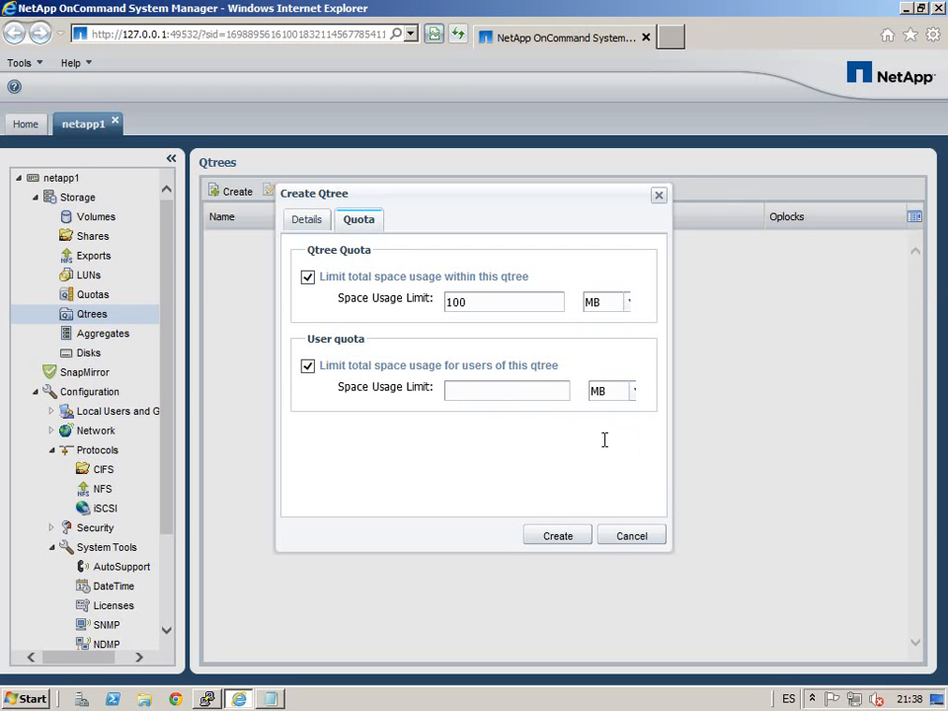
left_click(501, 393)
type("2")
key("BackSpace")
type("10")
left_click(565, 541)
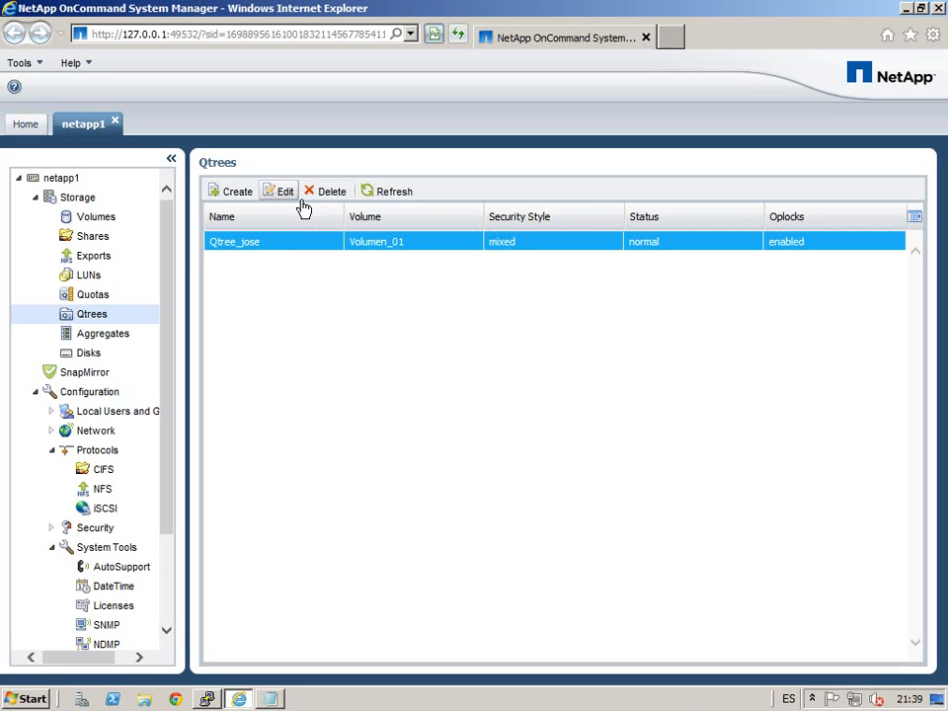
left_click(292, 202)
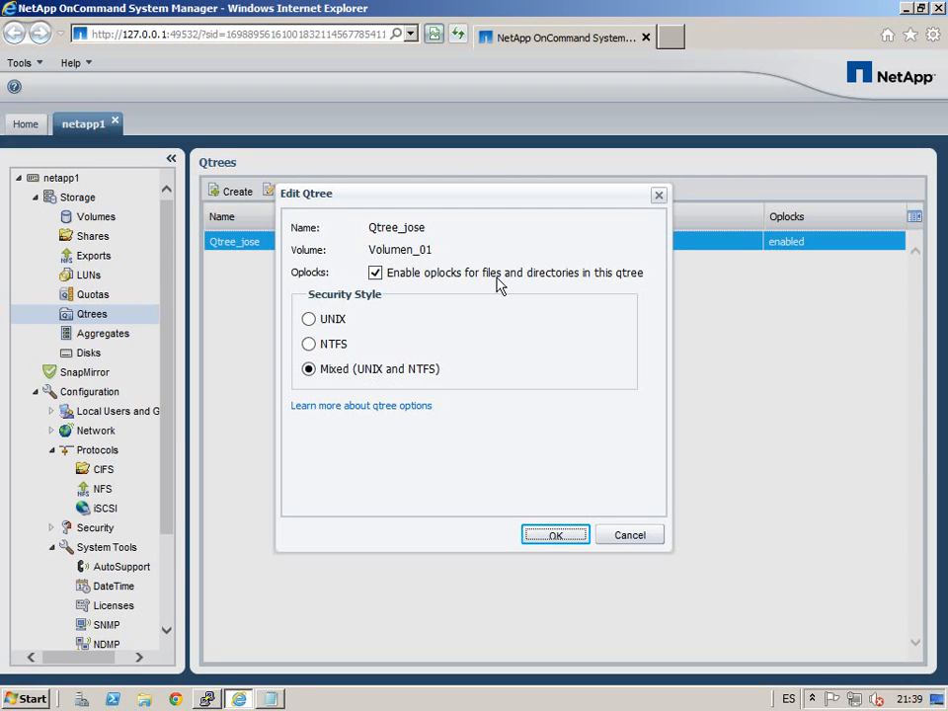
Step: Close Qtree_jose's edit dialog unchanged and start a second qtree, browsing for its volume
left_click(634, 542)
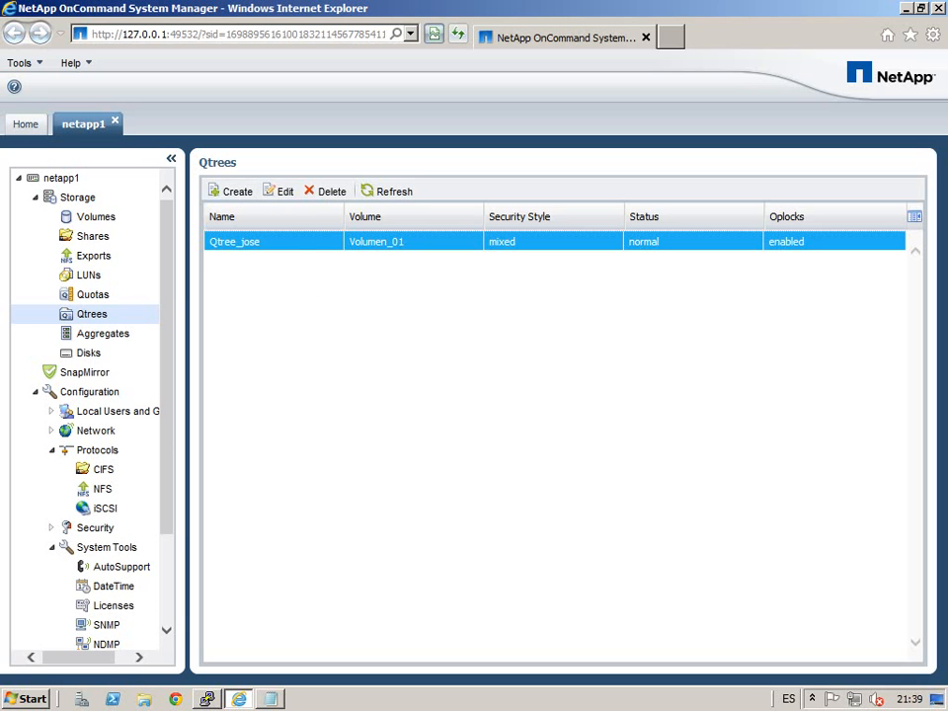
left_click(234, 192)
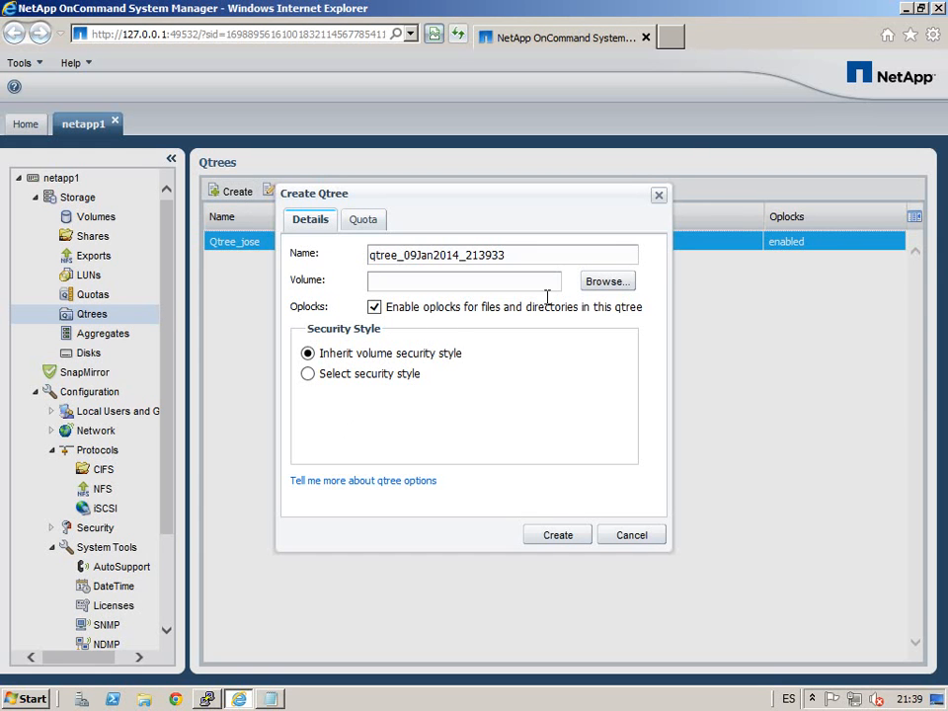
left_click(606, 284)
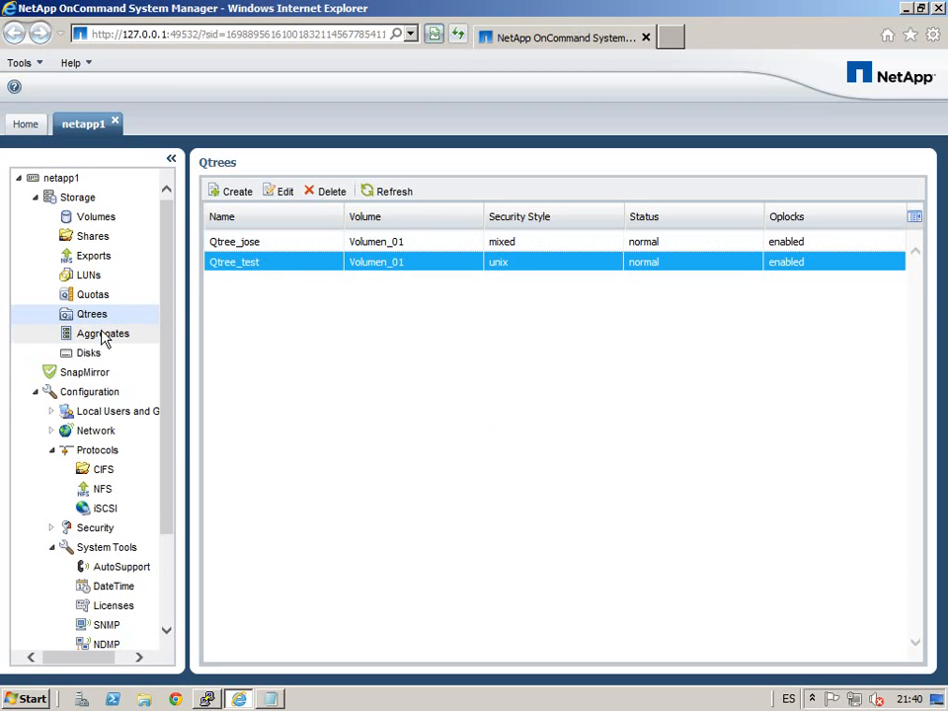
Step: Go to the Quotas page listing Qtree_jose's 10 MB user quota and its tree quota
left_click(95, 295)
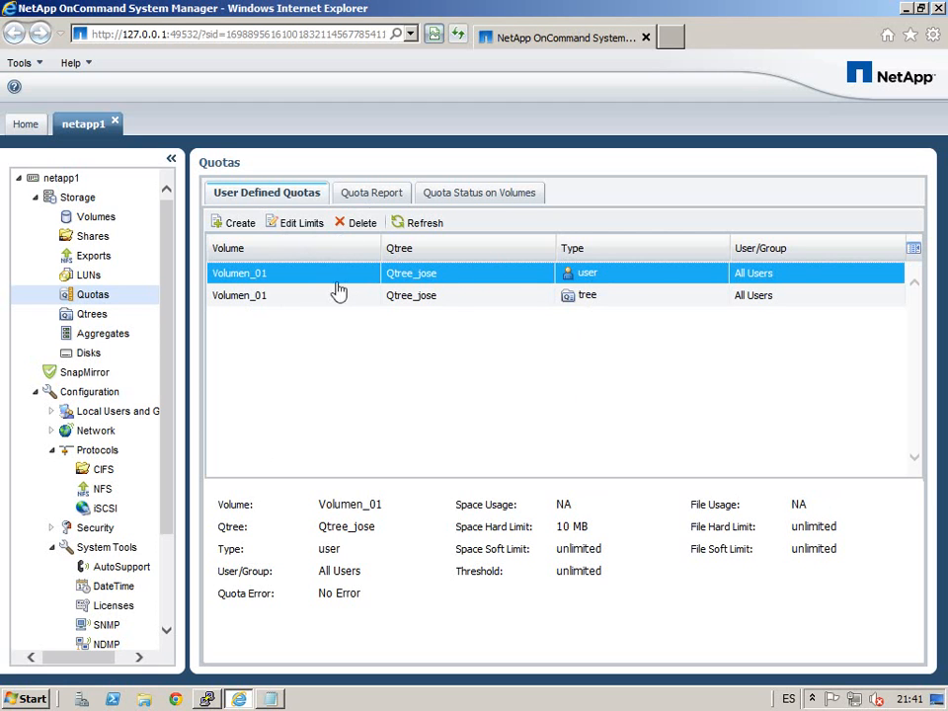
Step: Open Edit Limits for Qtree_jose's user quota and review its 10 MB space hard limit
left_click(304, 225)
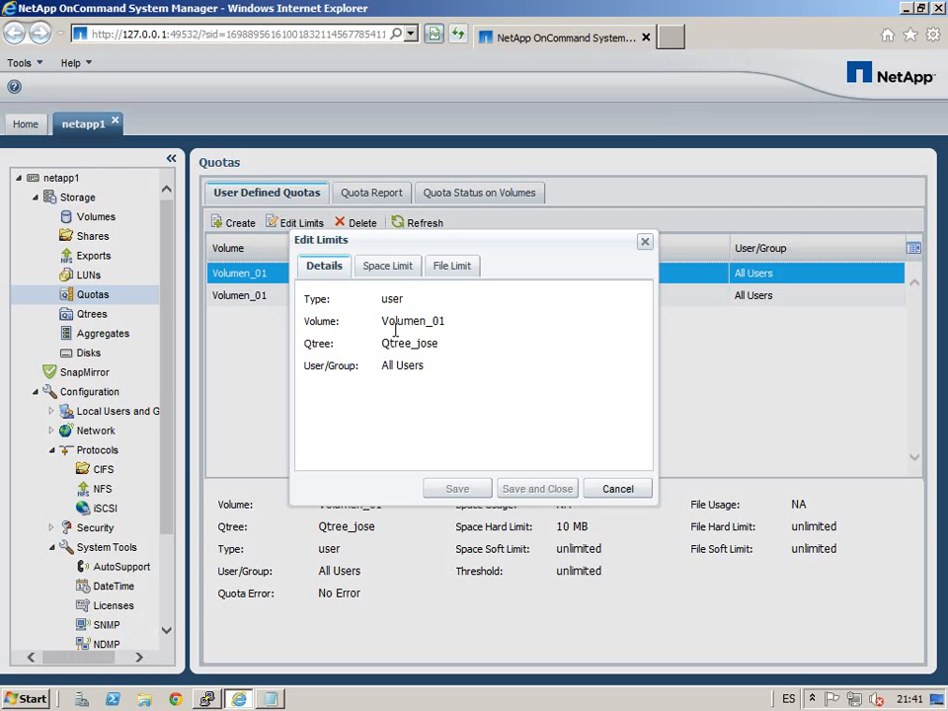
left_click(393, 268)
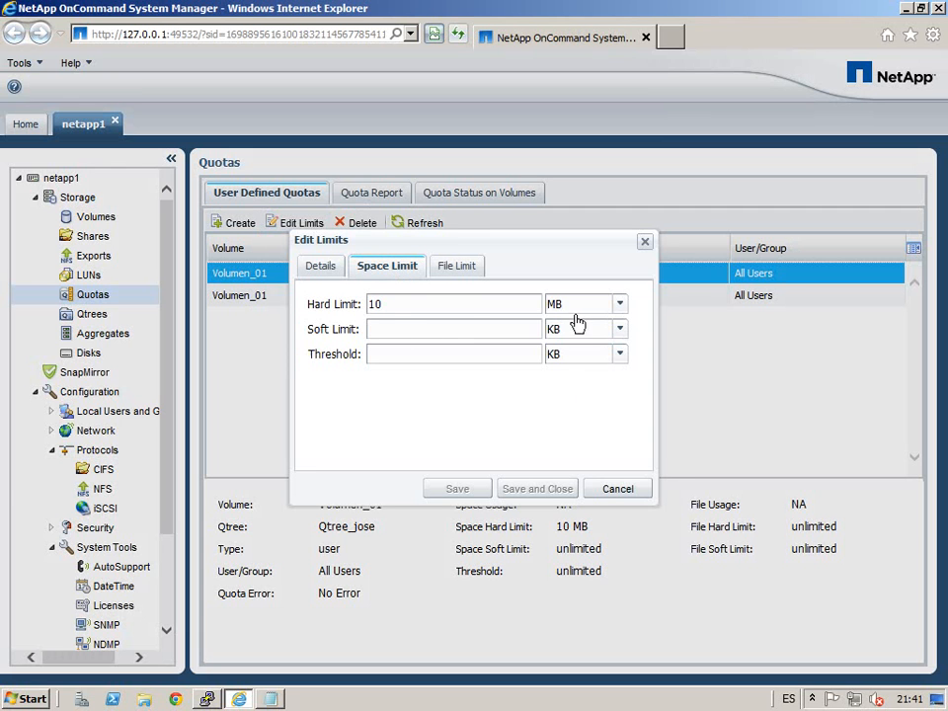
left_click_drag(502, 253, 640, 257)
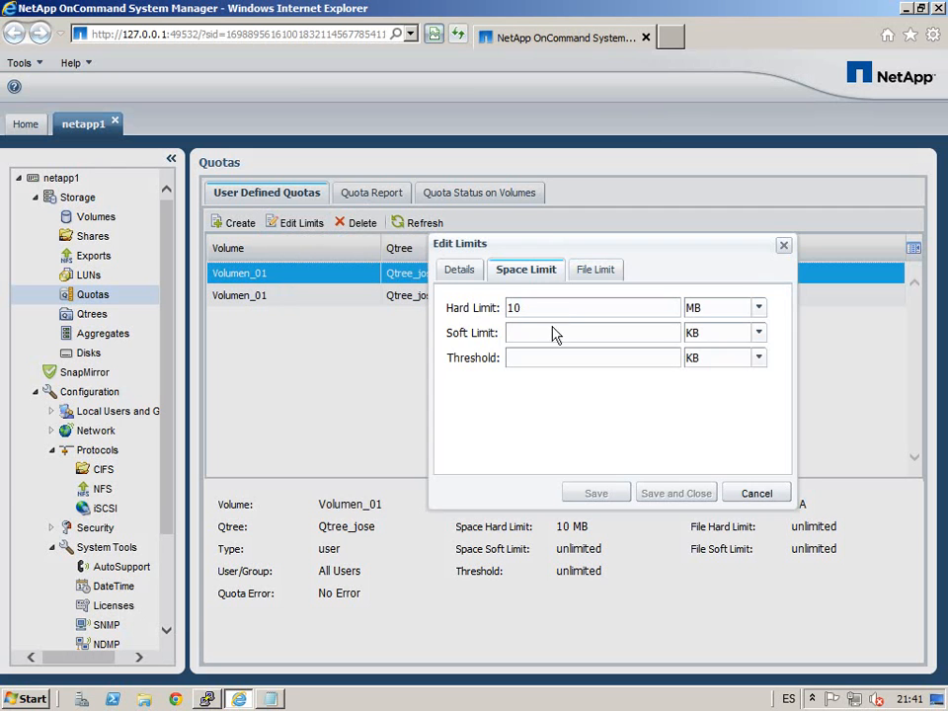
left_click_drag(582, 258, 547, 373)
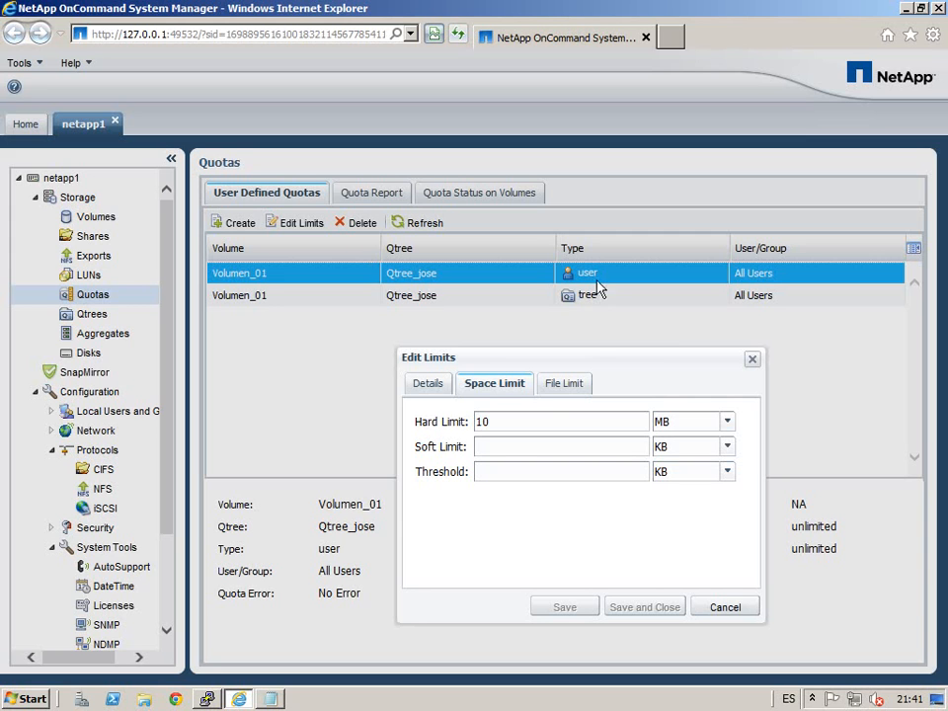
double_click(484, 422)
left_click(523, 448)
Step: Review the file limits (Thousand) and details, cancel unchanged, and select the Qtree_jose tree quota
left_click(581, 387)
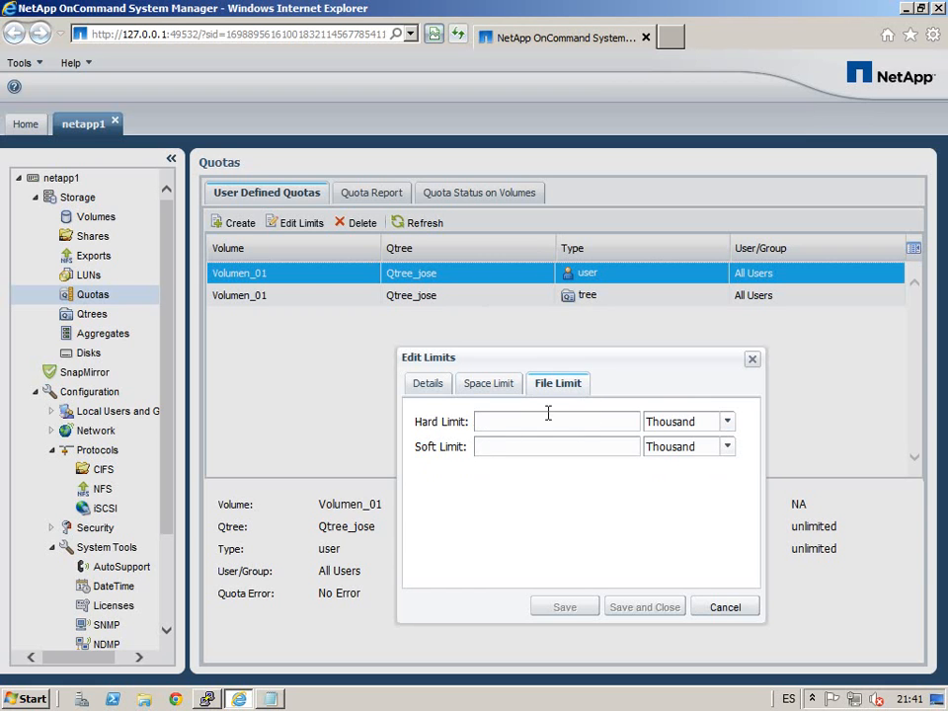
left_click(729, 423)
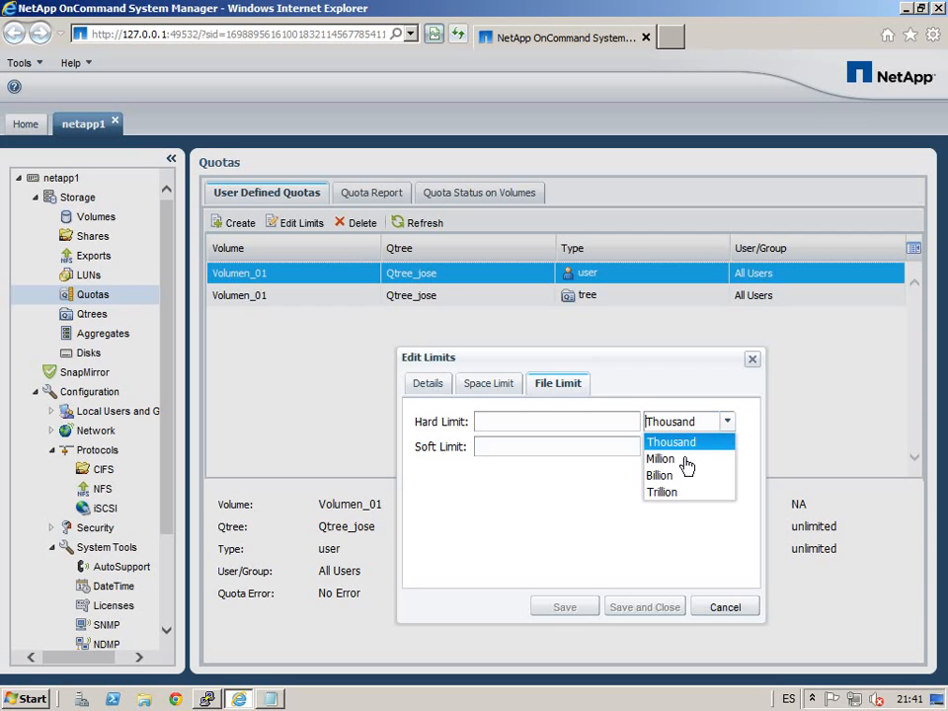
left_click(705, 390)
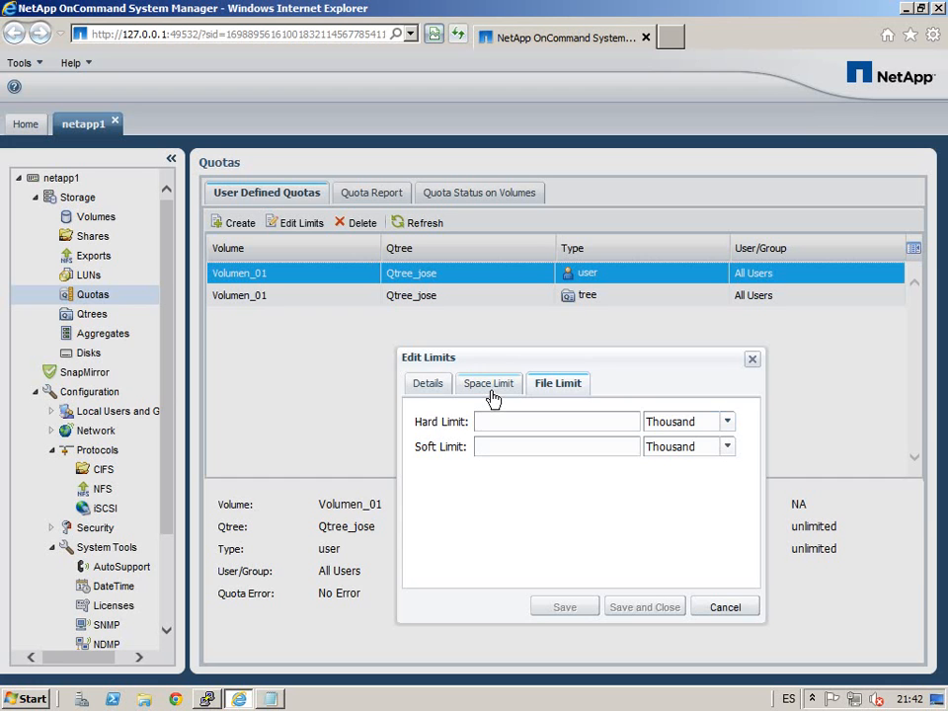
left_click(431, 388)
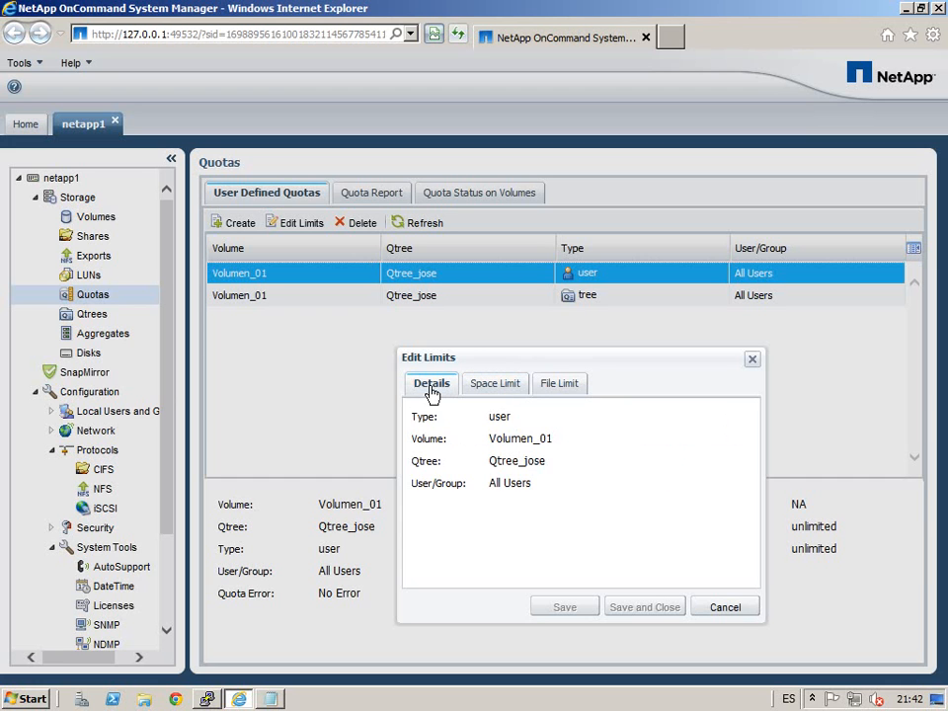
left_click(743, 609)
left_click(307, 301)
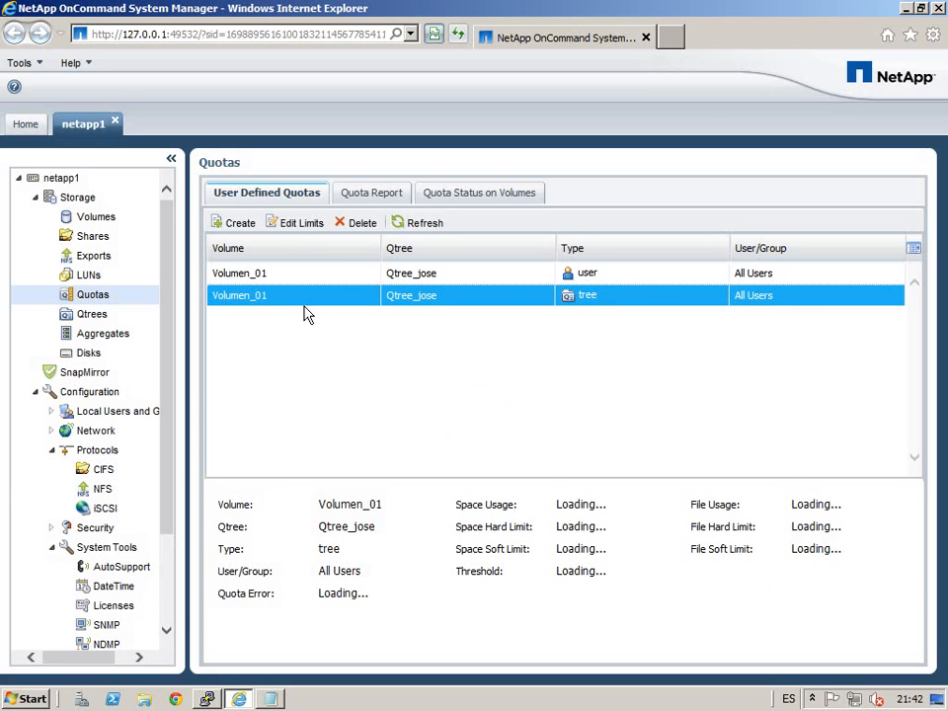
left_click(308, 225)
left_click(405, 273)
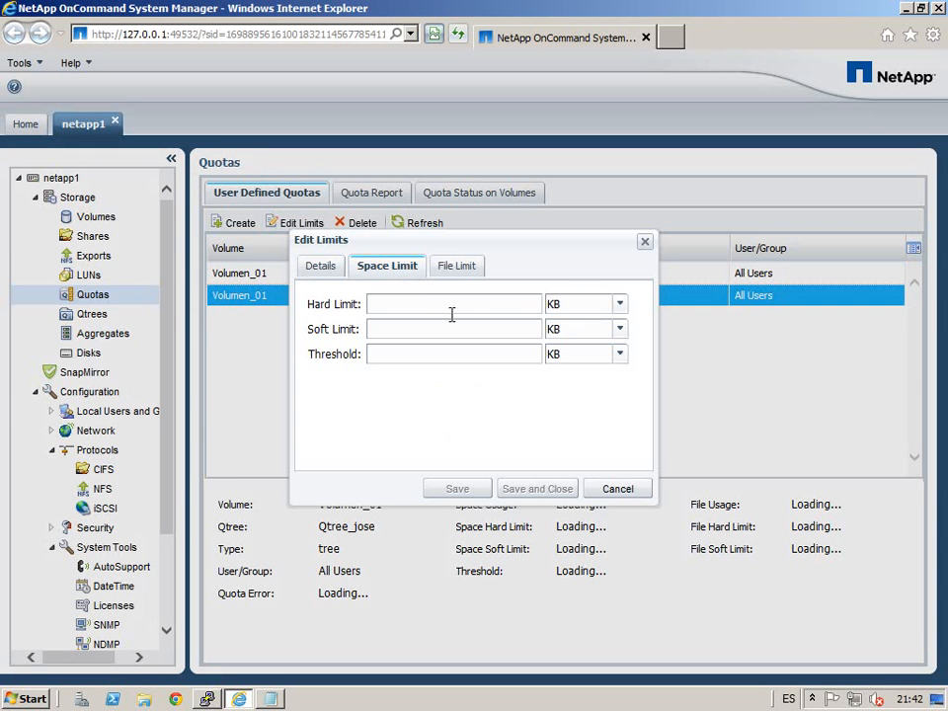
left_click(459, 268)
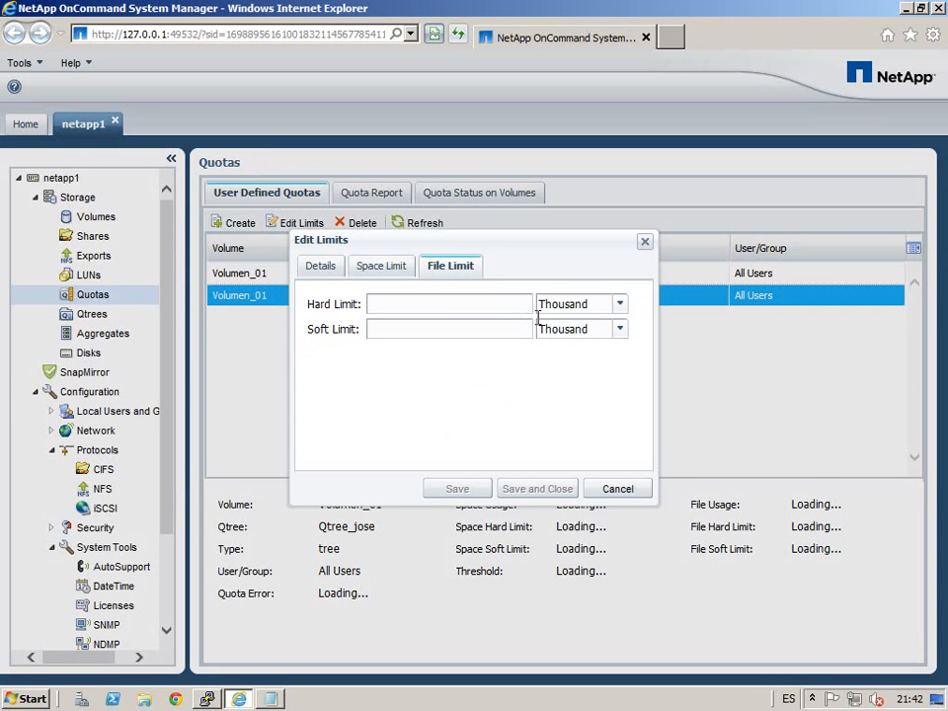
left_click(385, 269)
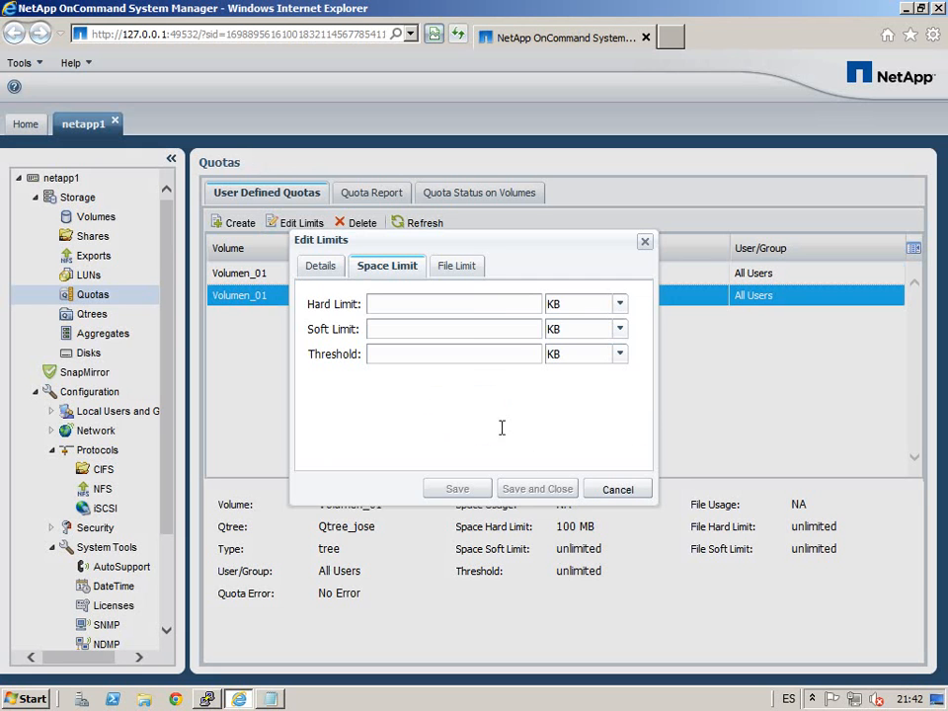
left_click(591, 487)
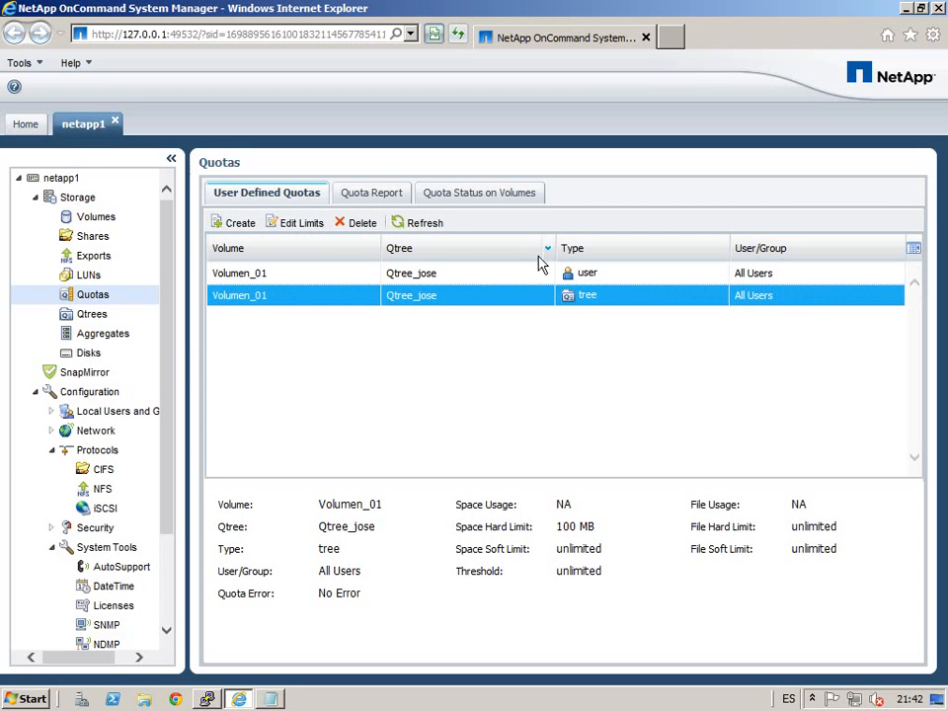
left_click(309, 226)
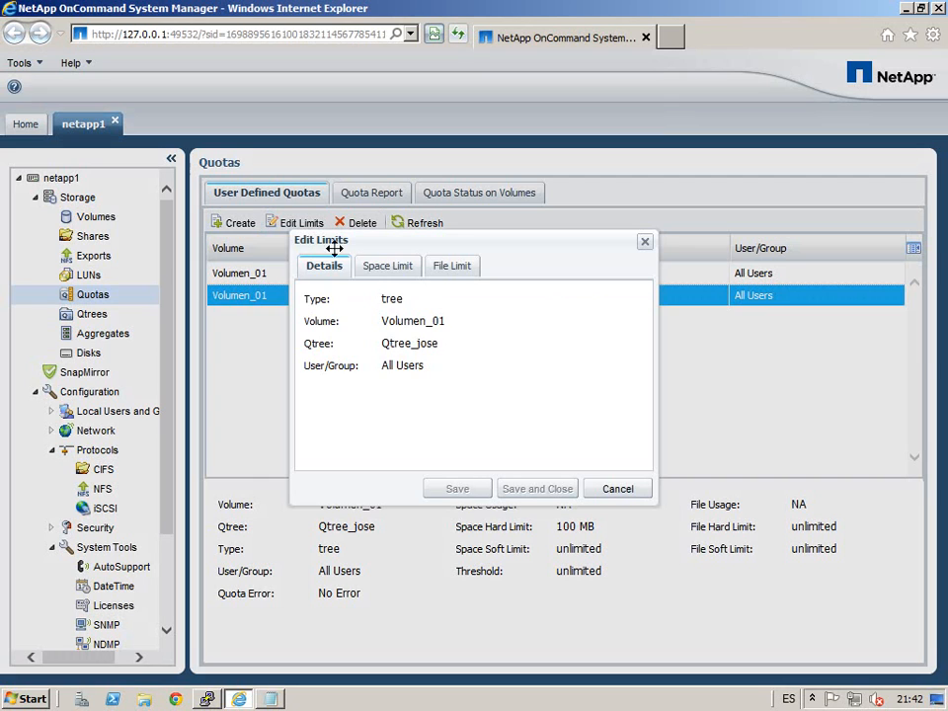
left_click(387, 266)
left_click_drag(413, 312, 307, 302)
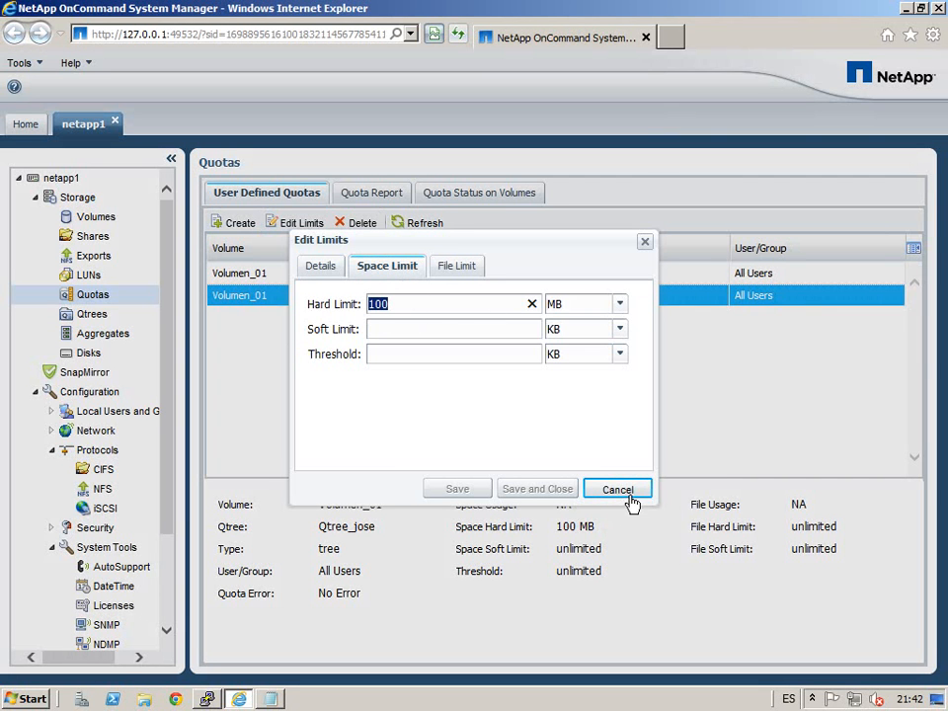
left_click(452, 271)
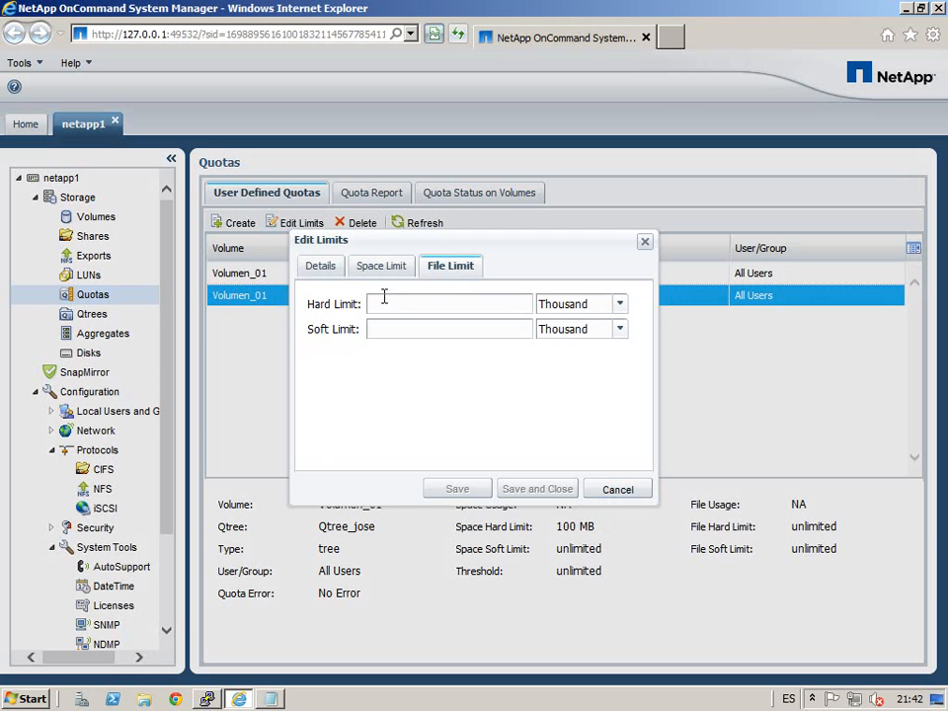
left_click(620, 491)
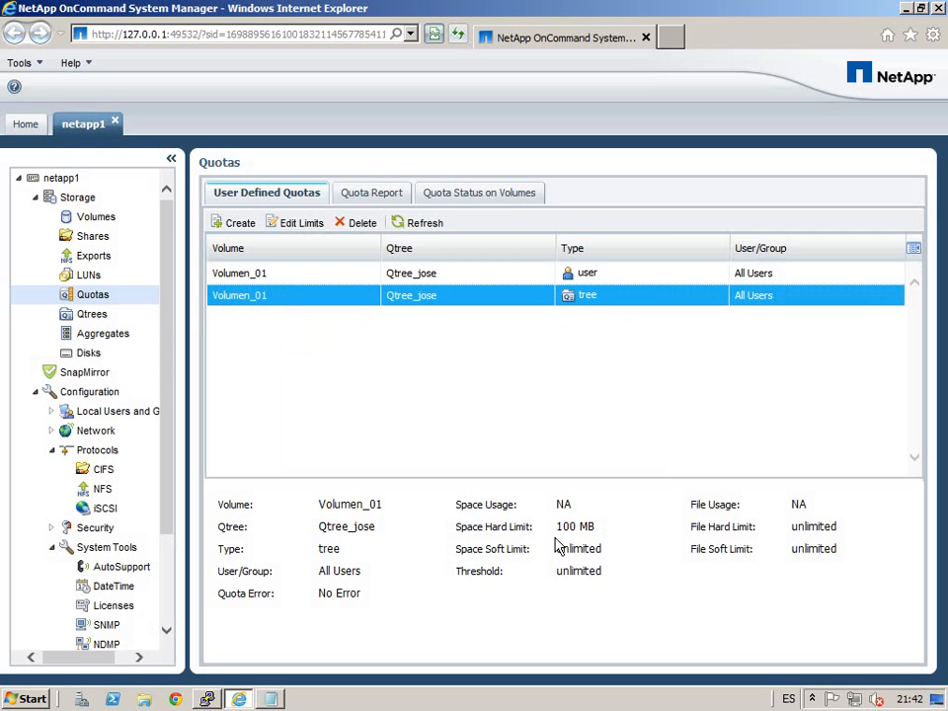
left_click_drag(485, 533, 596, 539)
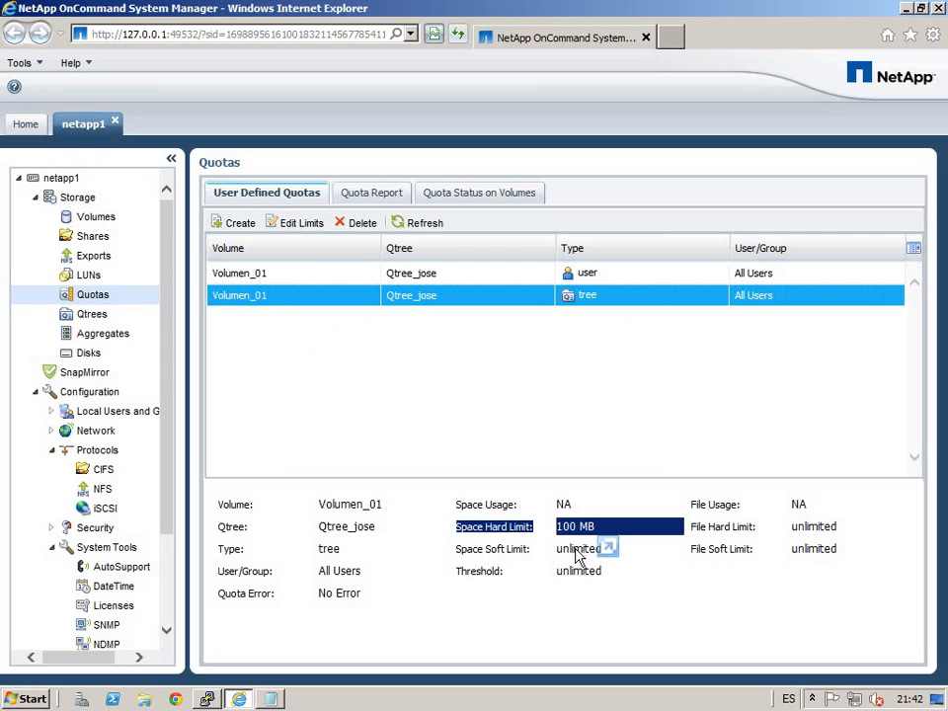
left_click(493, 569)
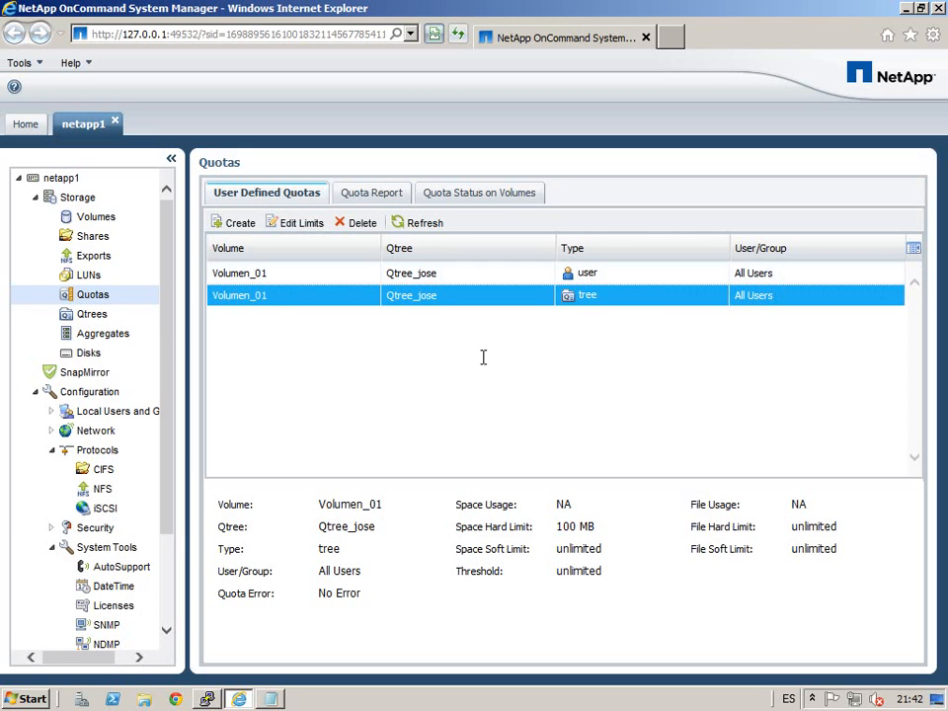
Step: View the Quota Report, then Quota Status on Volumes showing quotas Off for vol0 and Volumen_01
left_click(377, 200)
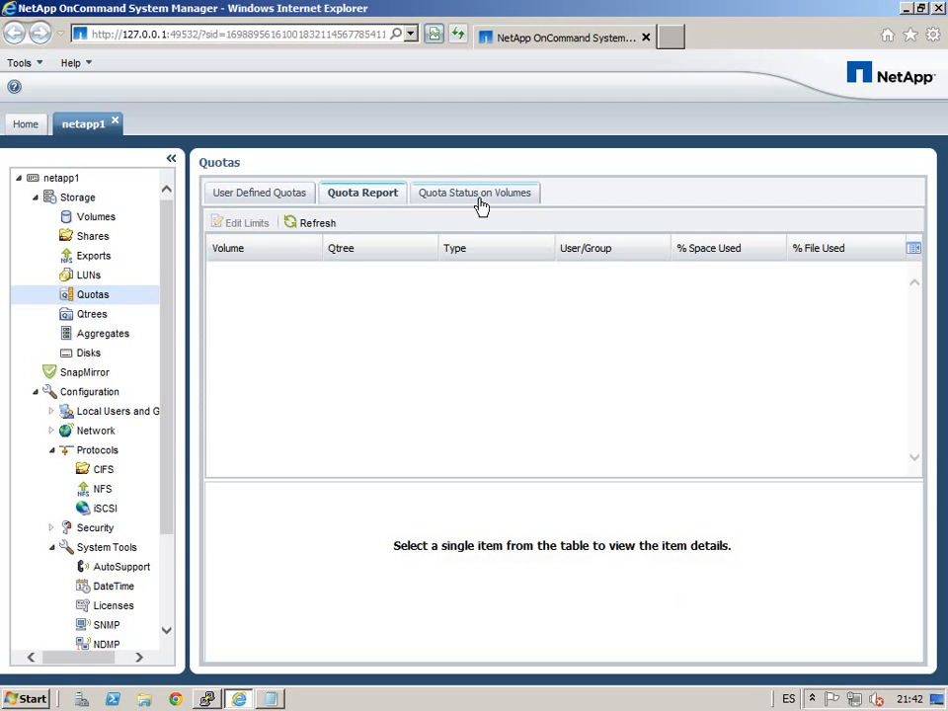
left_click(501, 200)
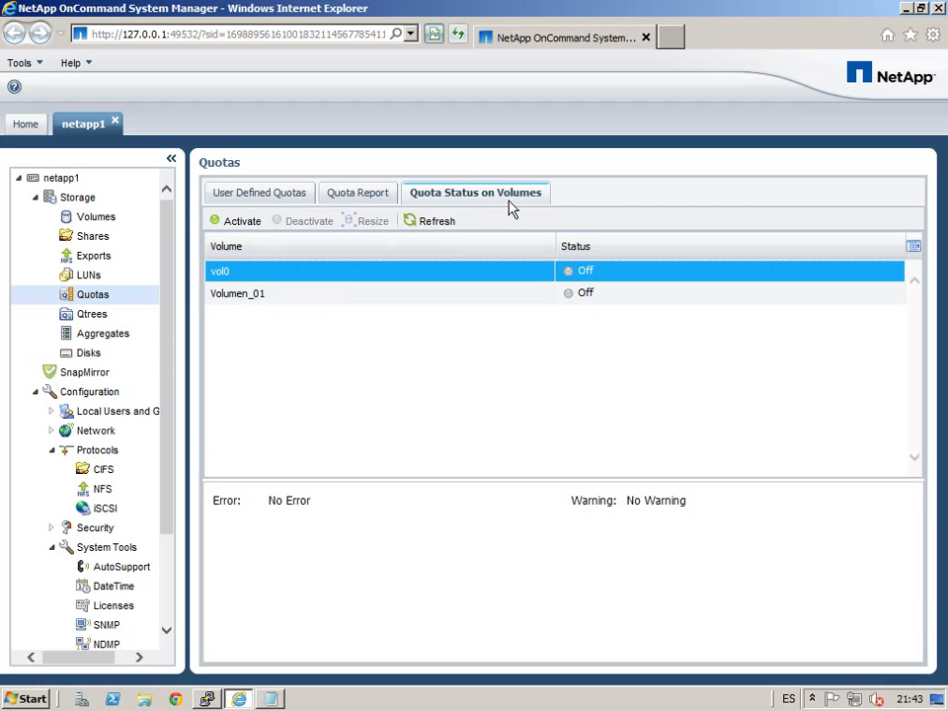
Step: Activate quotas on Volumen_01 from its right-click menu
left_click(267, 295)
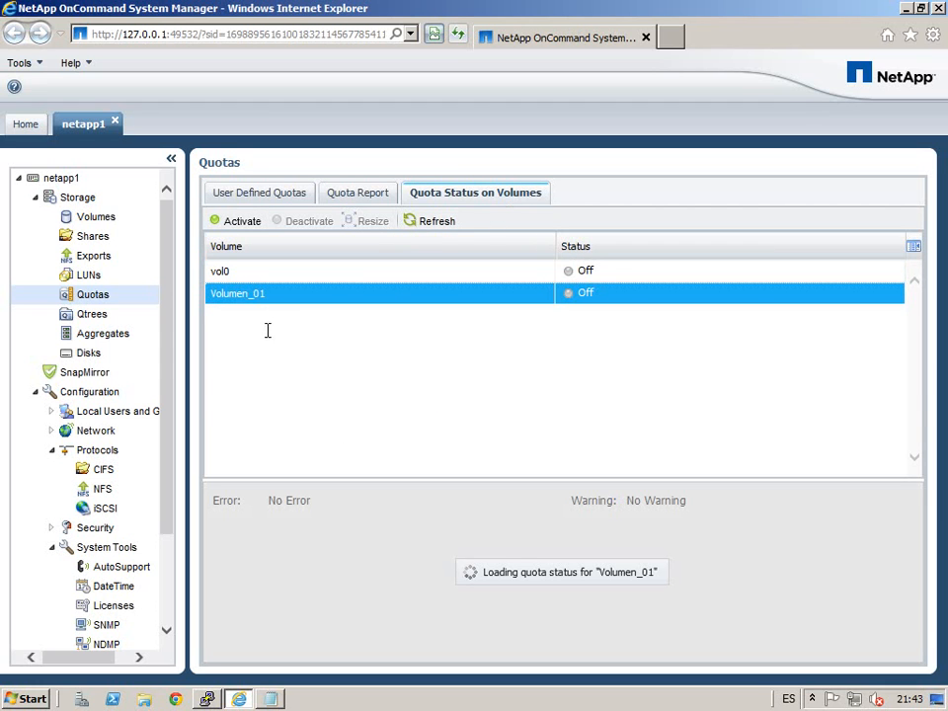
right_click(478, 307)
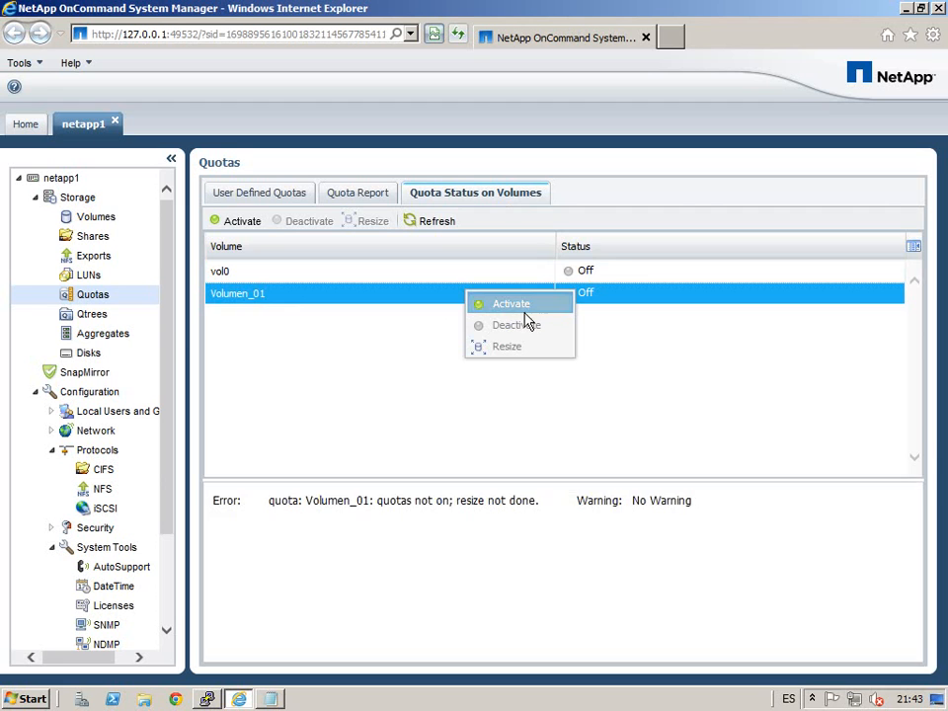
left_click(525, 309)
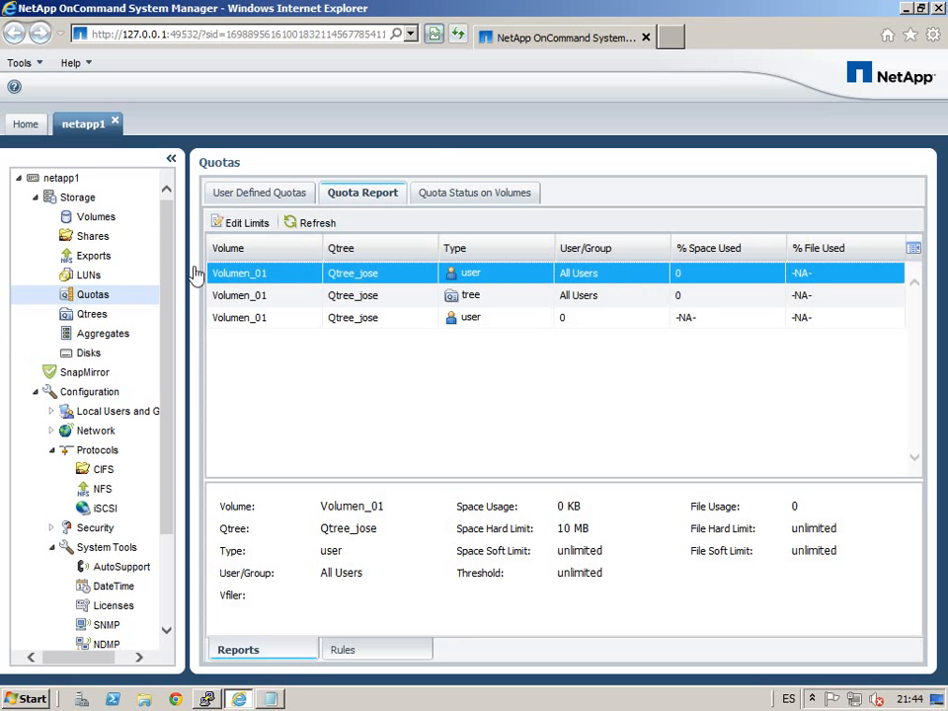
Step: Deactivate quotas on Volumen_01 from the Quota Status on Volumes list
left_click(488, 206)
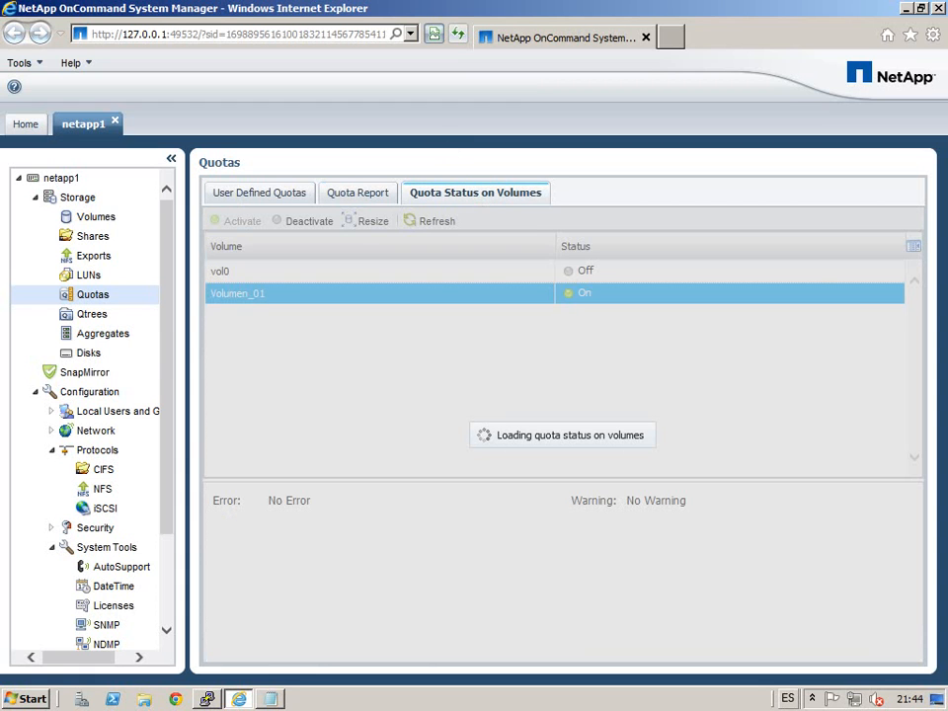
left_click(310, 225)
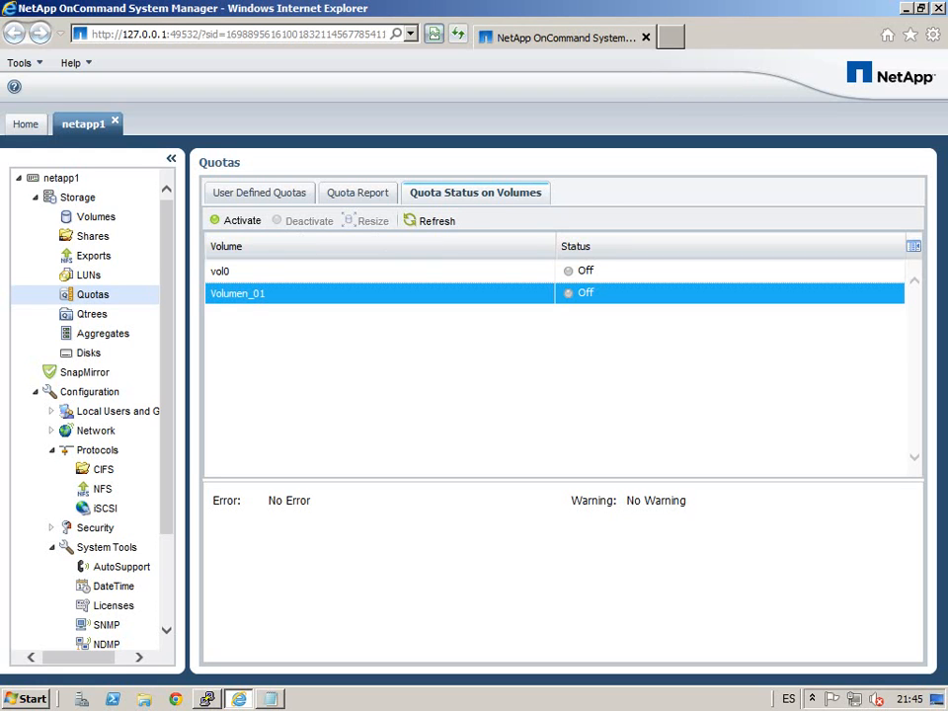
Step: On the Exports page, start adding a client permission rule to /vol/vol0
left_click(112, 261)
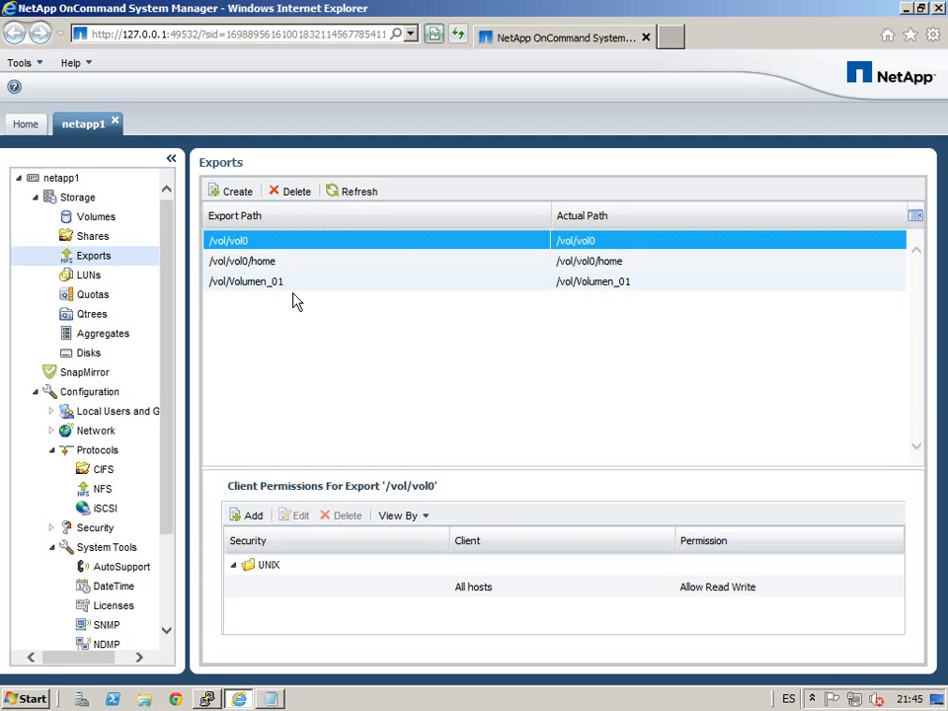
left_click(244, 576)
left_click(244, 576)
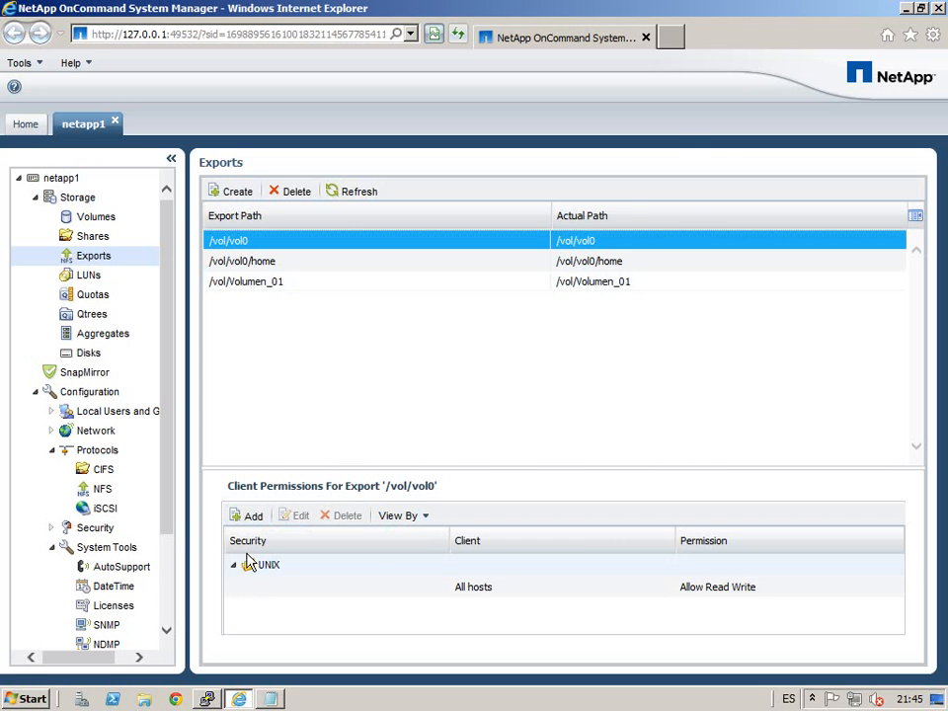
left_click(250, 515)
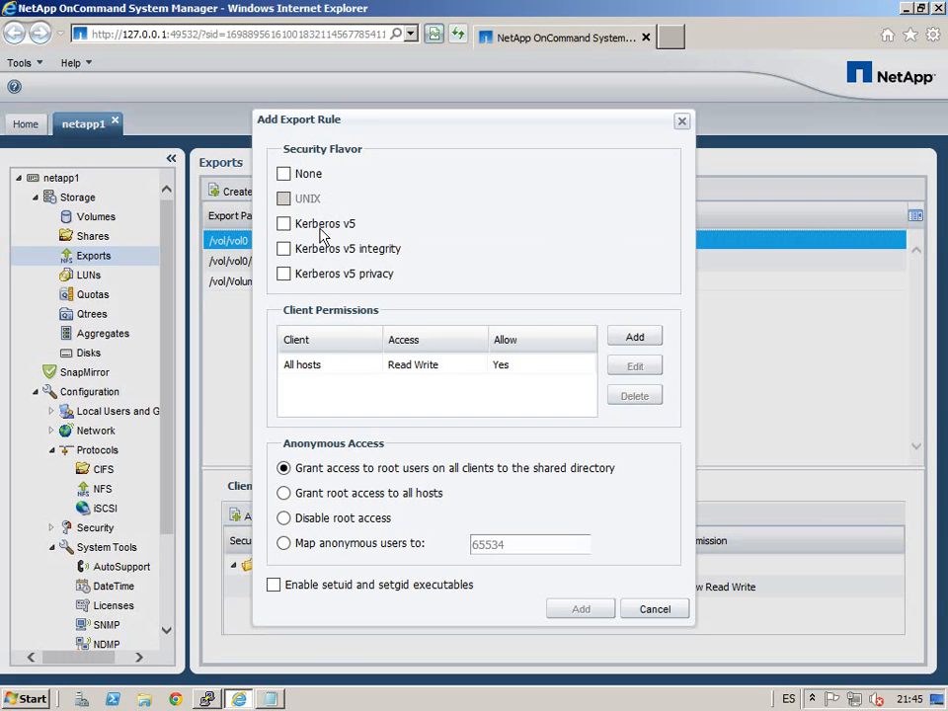
Step: Move the Add Export Rule dialog aside, review its options, and cancel without adding a rule
left_click_drag(382, 129, 635, 112)
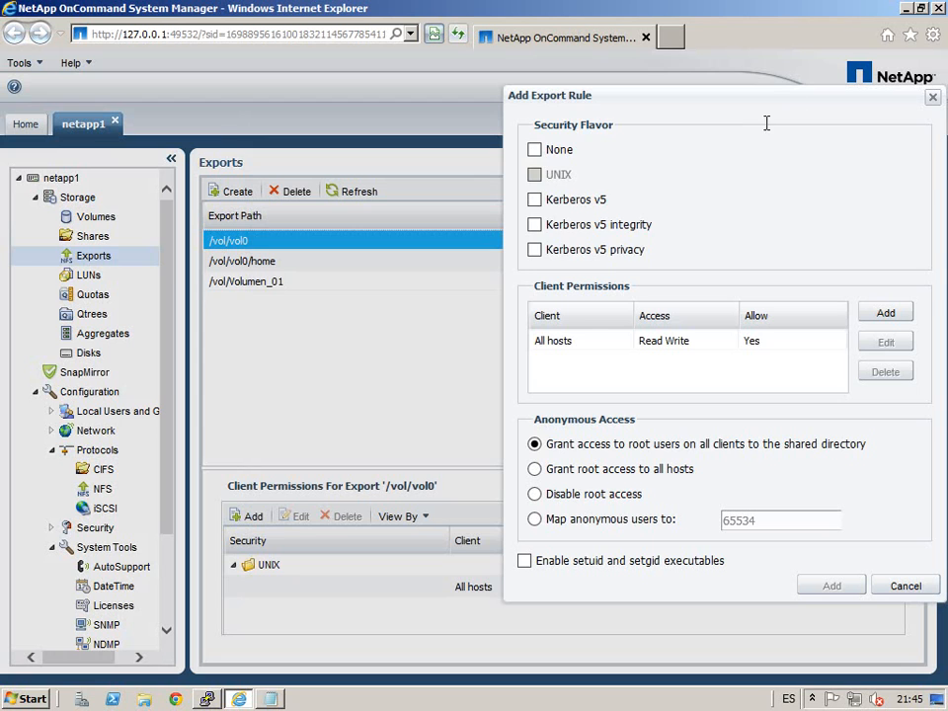
left_click_drag(766, 122, 749, 213)
left_click(748, 207)
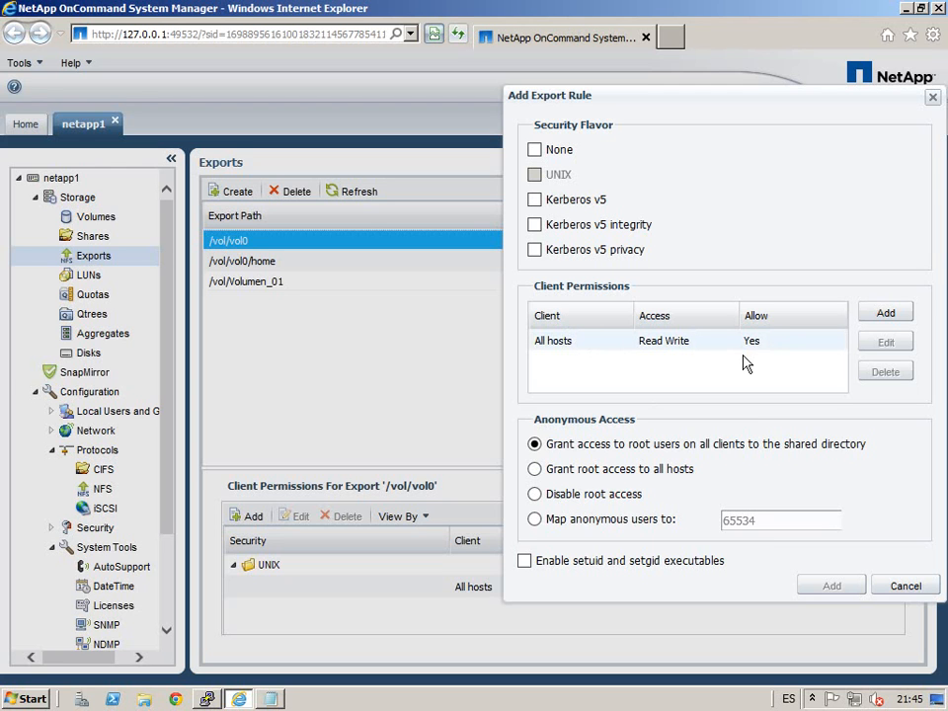
left_click(908, 587)
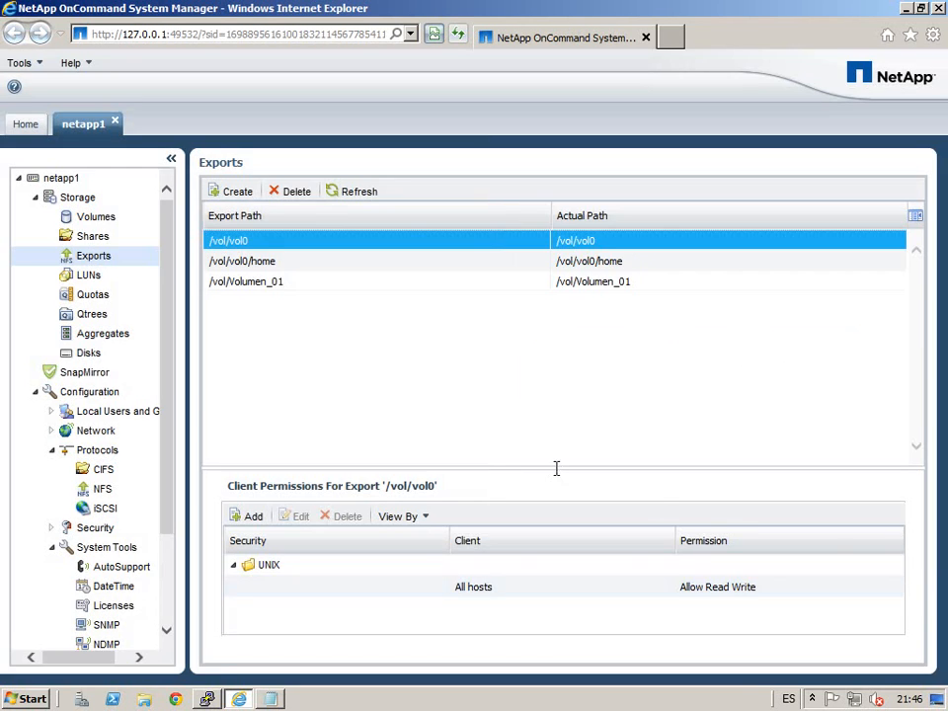